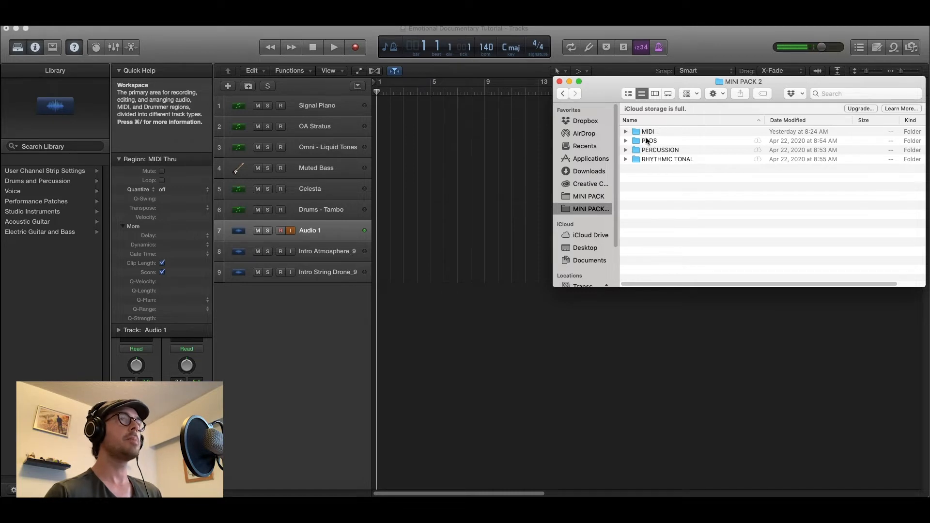
Audition the three RHYTHMIC TONAL samples and add Intro Atmosphere.wav at bar 1 on a new track, importing its tempo information
left_click(626, 159)
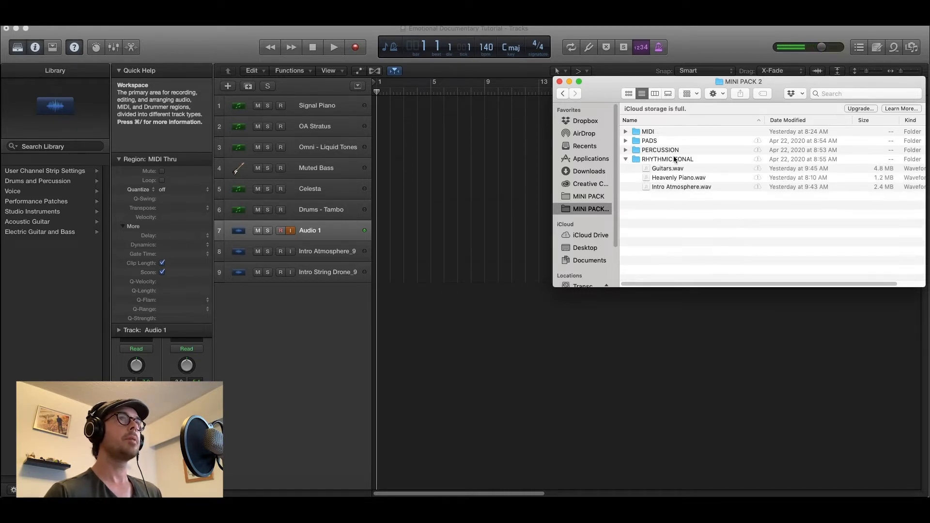
left_click(670, 168)
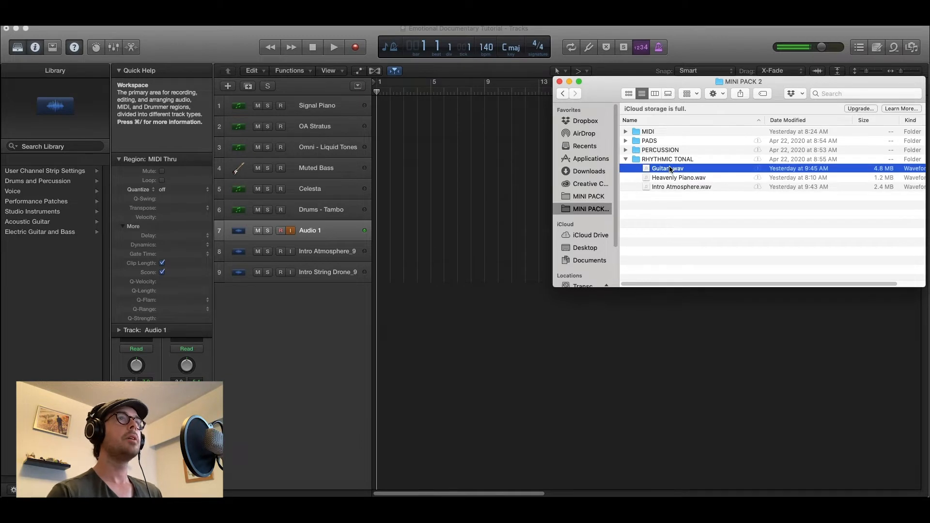
key("space")
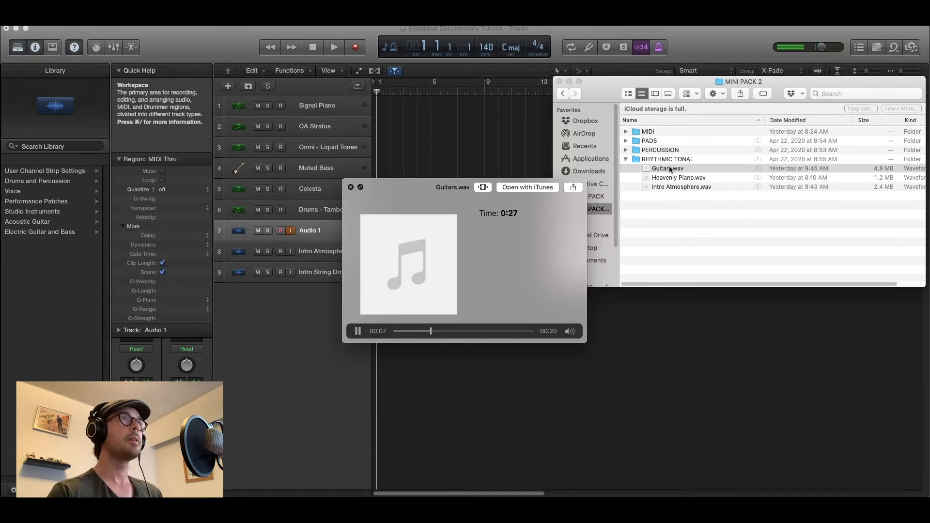
key("Down")
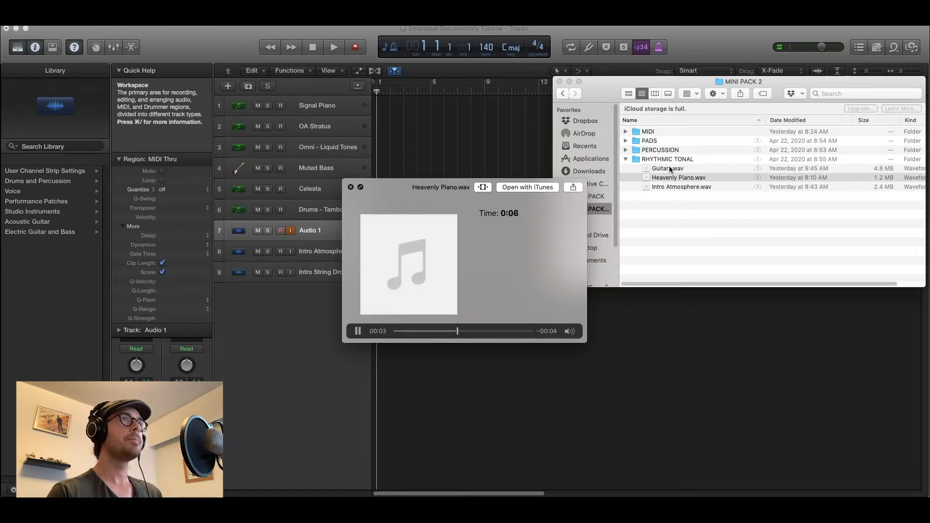
key("Down")
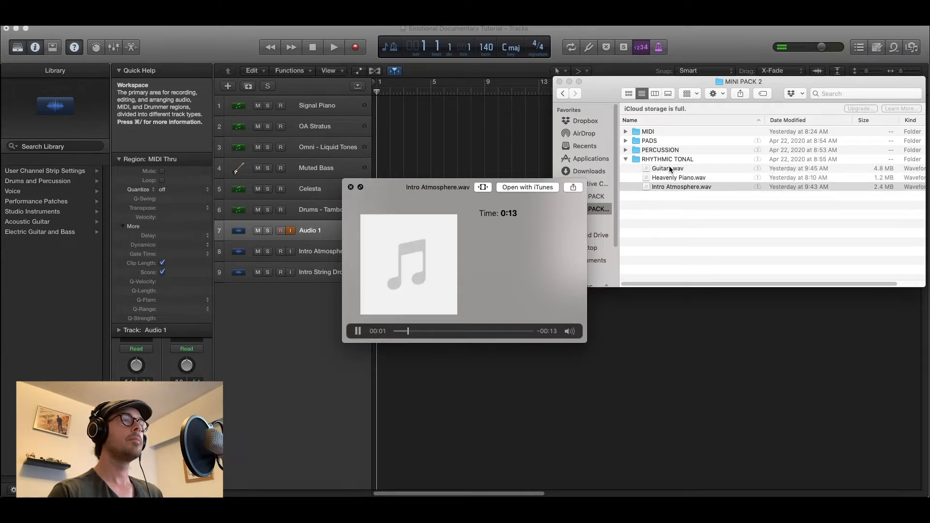
key("space")
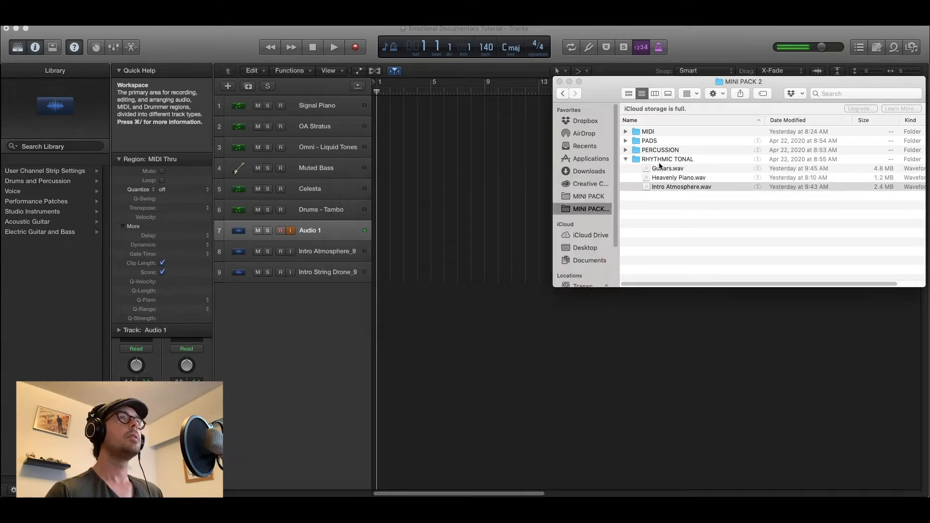
left_click_drag(658, 189, 381, 307)
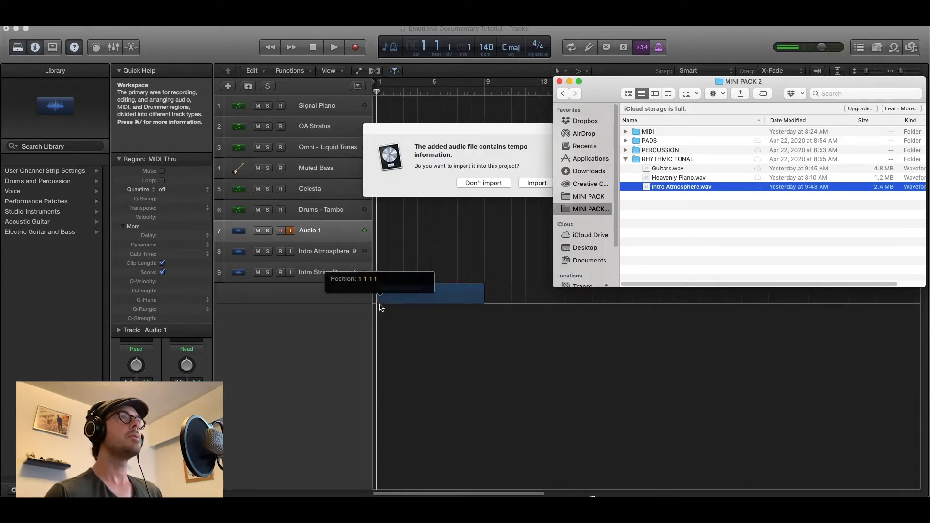
left_click(536, 183)
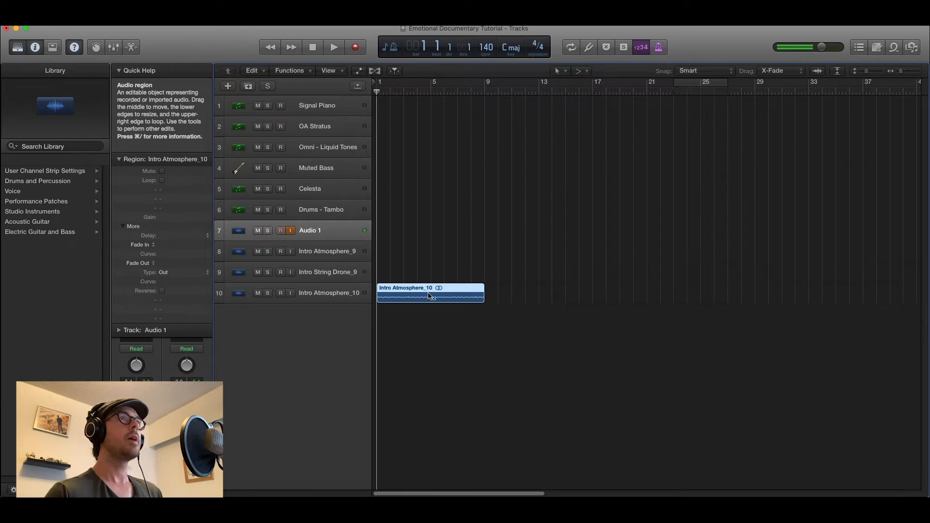
Audition Intro String Drone.wav from the PADS folder and add it at bar 1 on a new track below Intro Atmosphere
key("super+Tab")
left_click(625, 158)
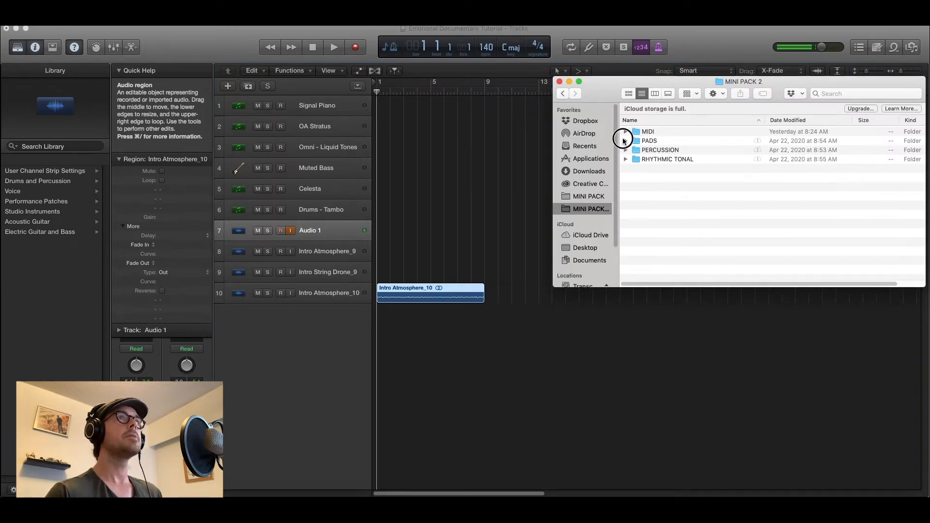
left_click(625, 141)
left_click(669, 151)
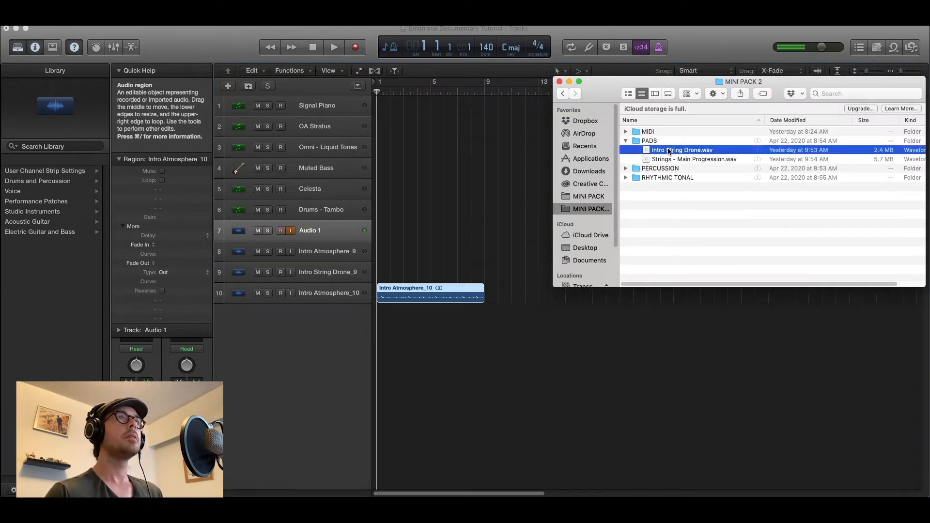
key("space")
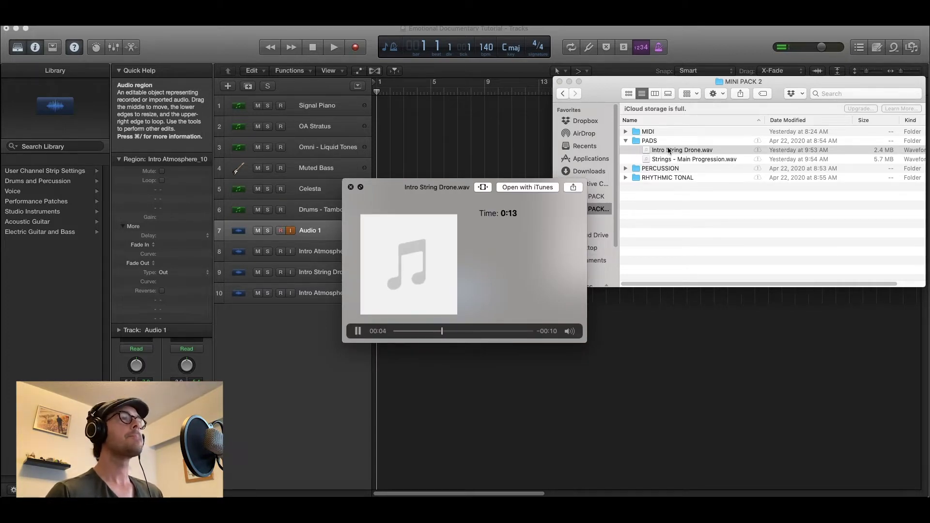
key("space")
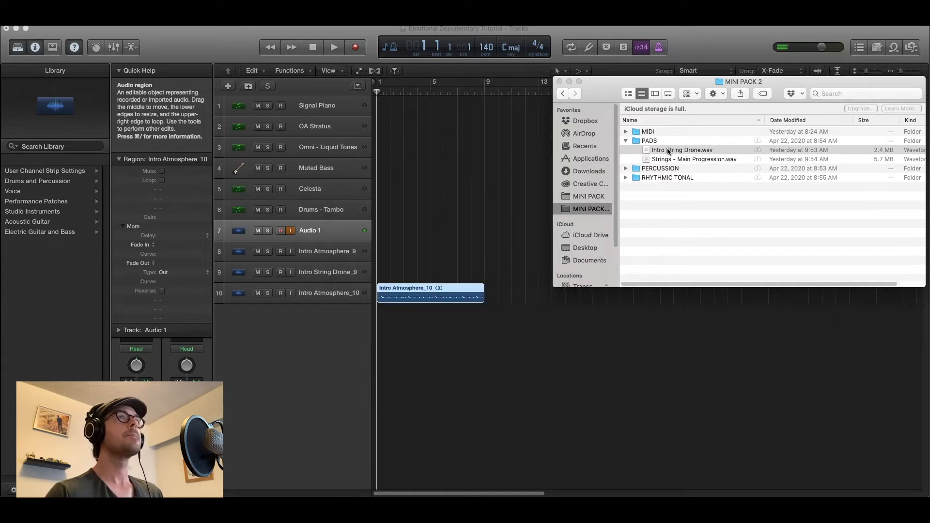
left_click_drag(661, 154, 377, 325)
left_click(398, 333)
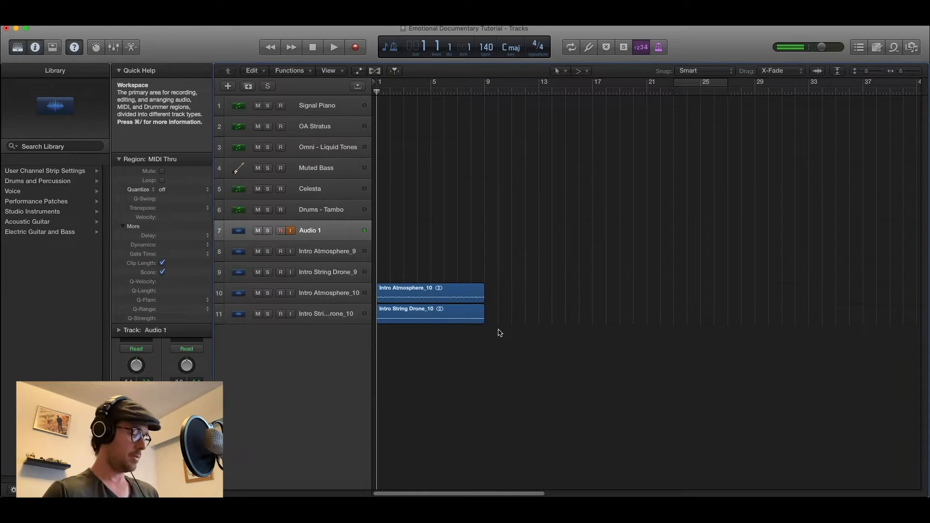
Repeat the Intro Atmosphere and Intro String Drone regions twice so both fill bars 1 to 25
key("super+Down")
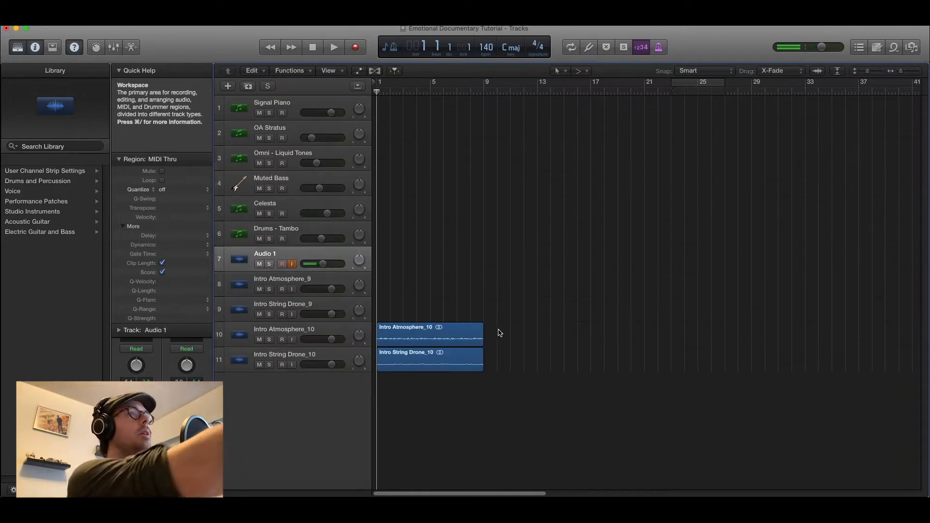
left_click_drag(495, 351, 656, 332)
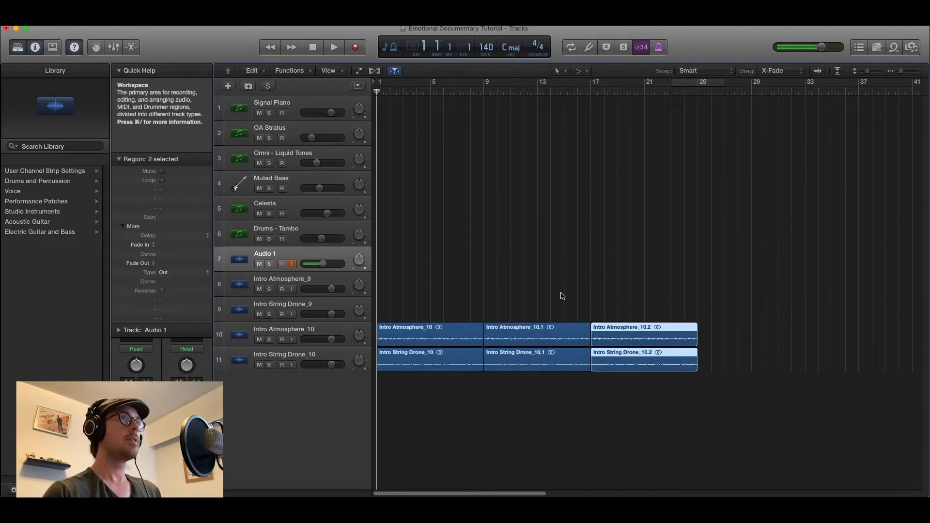
Place Piano Chords.mid from the MIDI folder at bar 1 of the Signal Piano track
key("super+Tab")
left_click(625, 140)
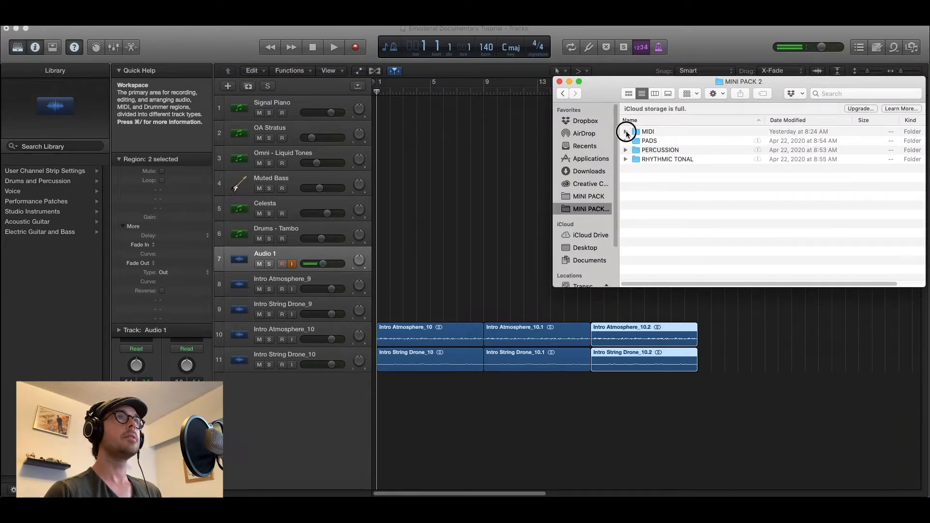
left_click(625, 131)
left_click_drag(664, 158, 383, 111)
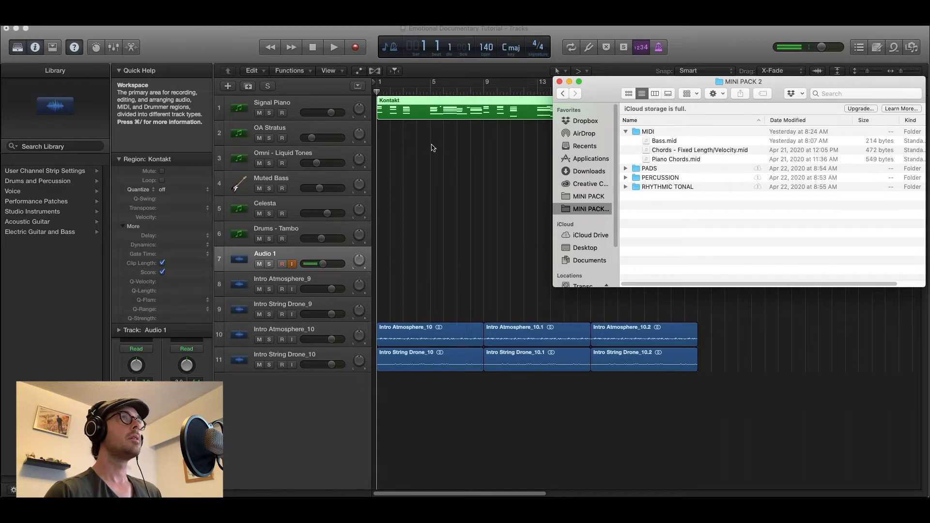
left_click(432, 148)
During playback, set the gain of all six intro audio regions to -9.4 dB and the Signal Piano track volume to +0.4 dB
key("space")
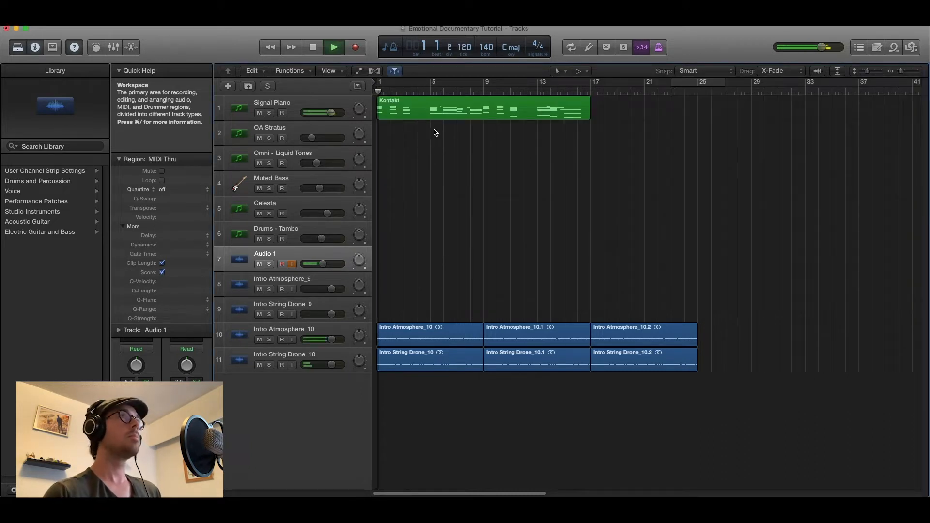
key("super+Right")
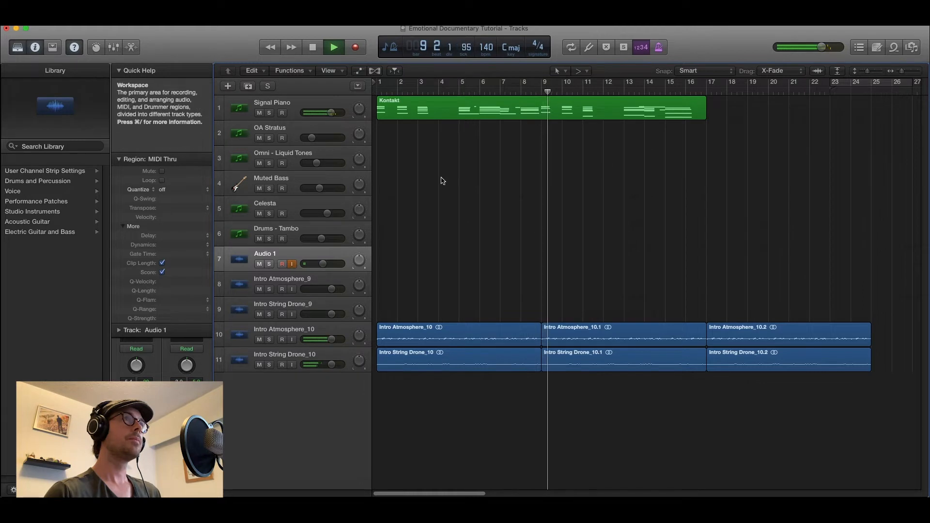
left_click_drag(450, 304, 746, 359)
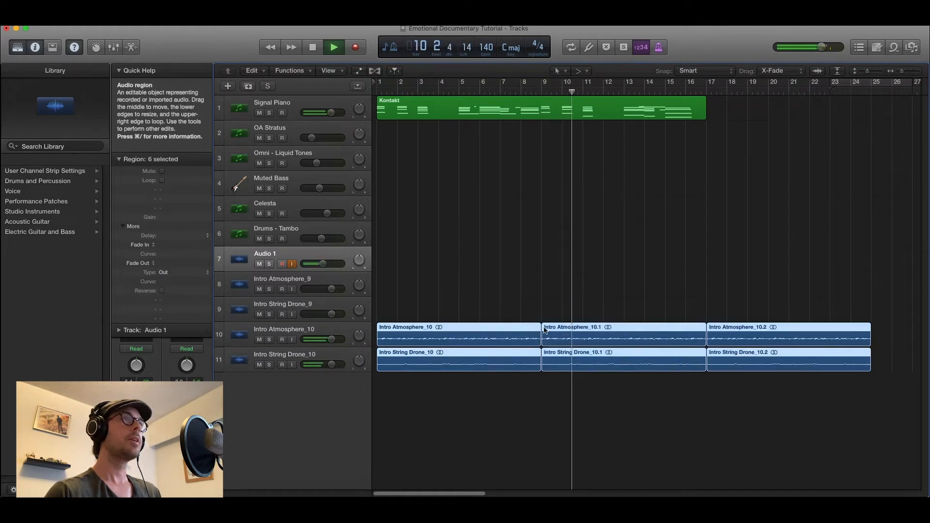
left_click_drag(164, 218, 181, 307)
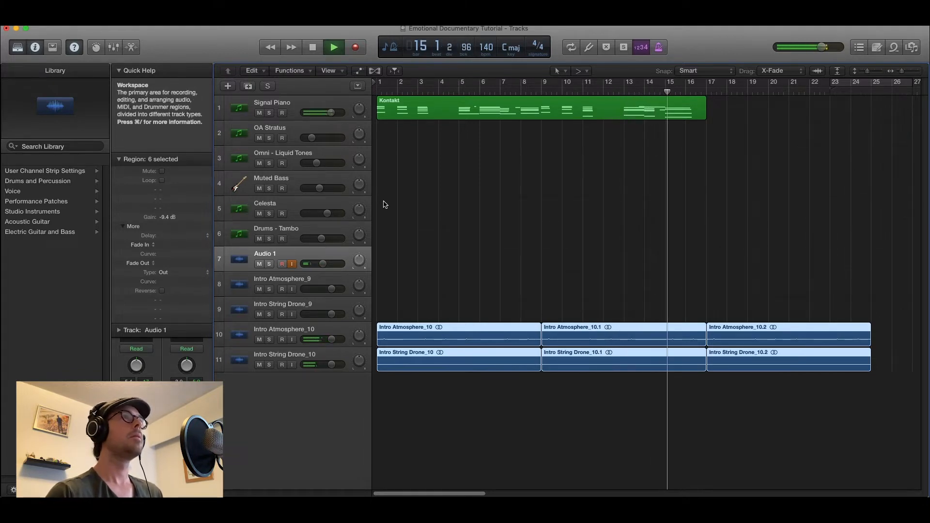
left_click_drag(332, 114, 332, 115)
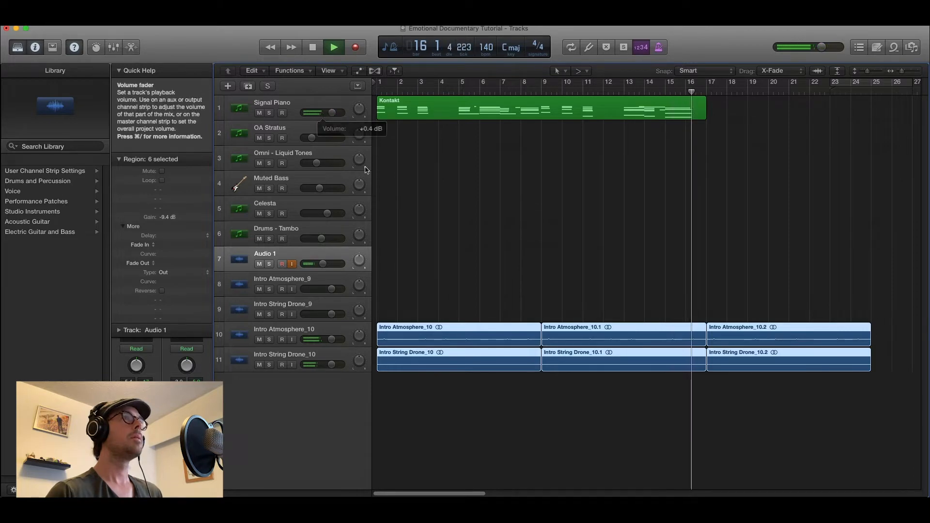
Set the gain of the six selected intro regions to -8.4 dB and check the balance by playing from the start
key("space")
left_click_drag(166, 220, 181, 301)
key("Return")
key("space")
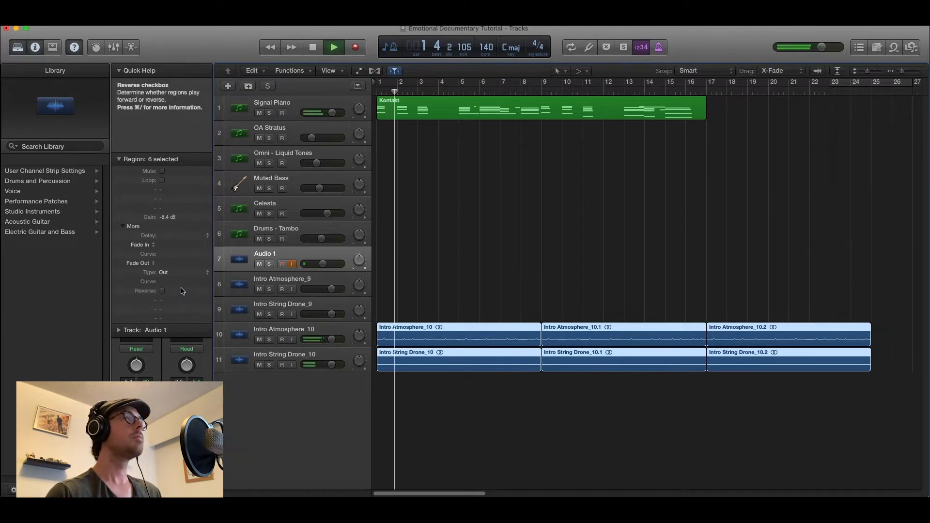
key("z")
scroll(418, 257, "left", 1)
scroll(418, 258, "up", 1)
key("space")
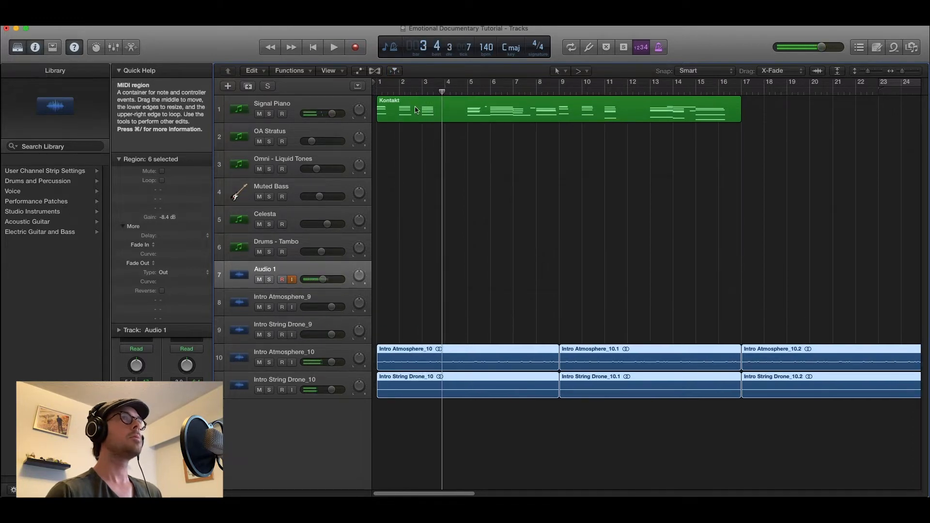
Move the piano chords region on the Signal Piano track so that it starts at bar 3
key("super+Right")
key("super+Right")
scroll(415, 108, "left", 1)
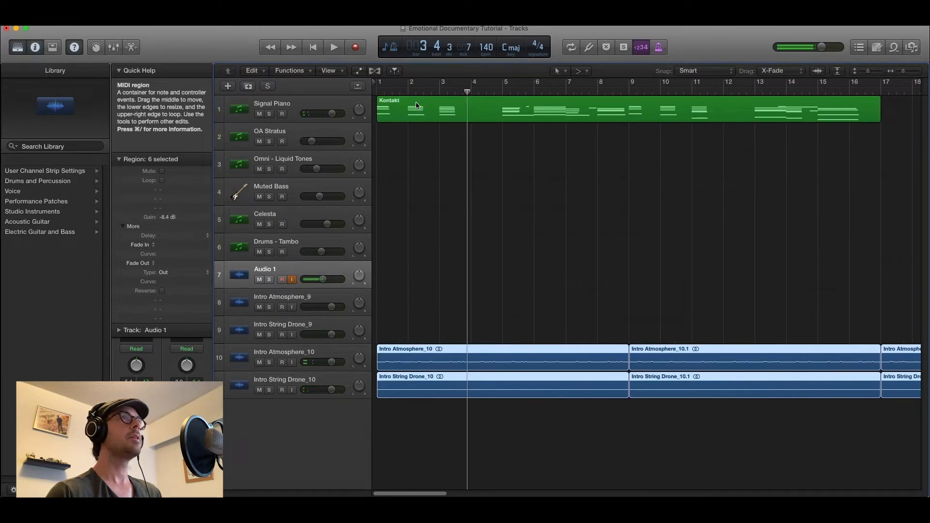
left_click_drag(420, 108, 454, 103)
key("Return")
key("space")
key("space")
left_click_drag(476, 100, 509, 94)
Play the arrangement and check how the piano chords sit against the intro atmosphere and string drone
key("space")
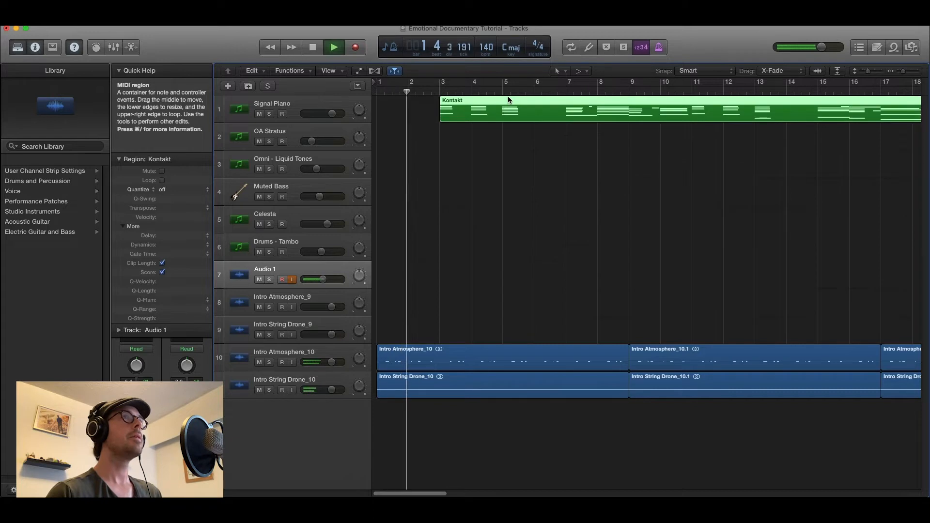
scroll(526, 127, "down", 2)
scroll(530, 125, "down", 1)
scroll(562, 131, "down", 1)
scroll(566, 133, "down", 1)
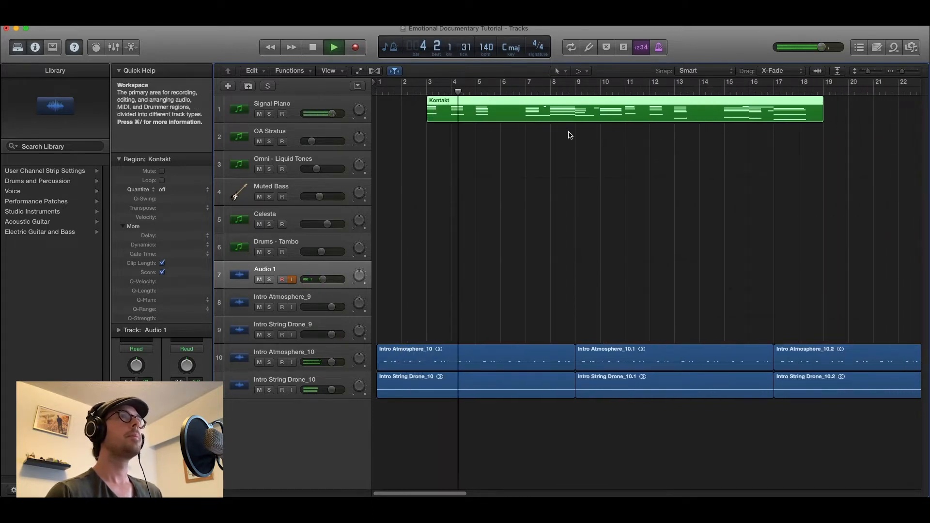
scroll(570, 135, "right", 2)
scroll(571, 133, "right", 2)
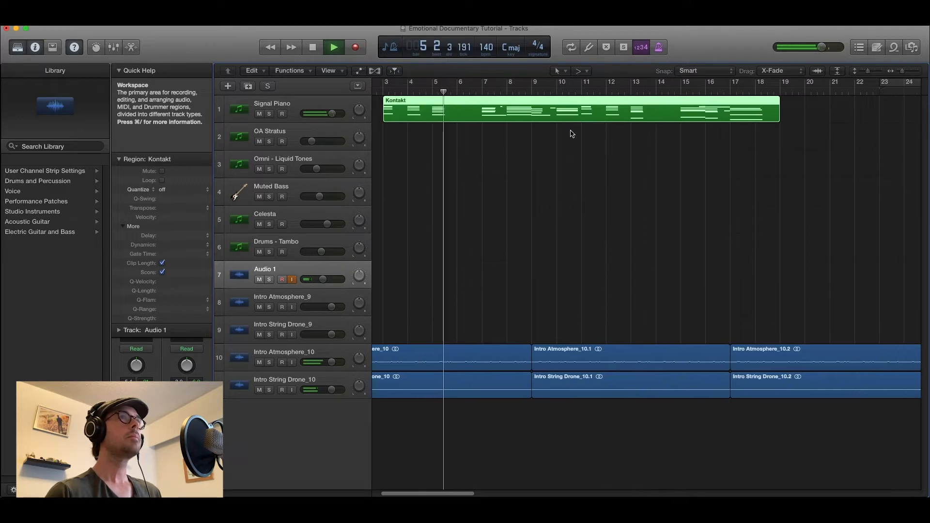
scroll(570, 134, "right", 1)
scroll(571, 132, "up", 3)
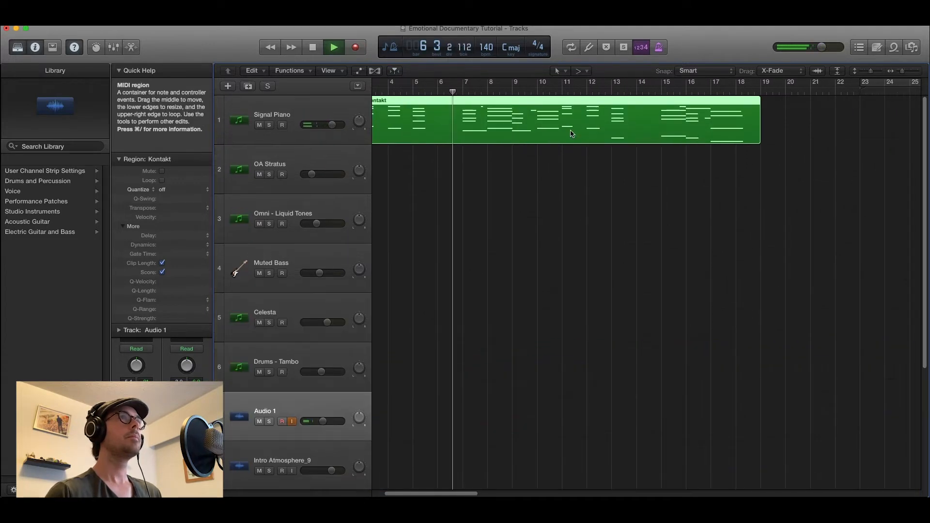
scroll(570, 134, "down", 2)
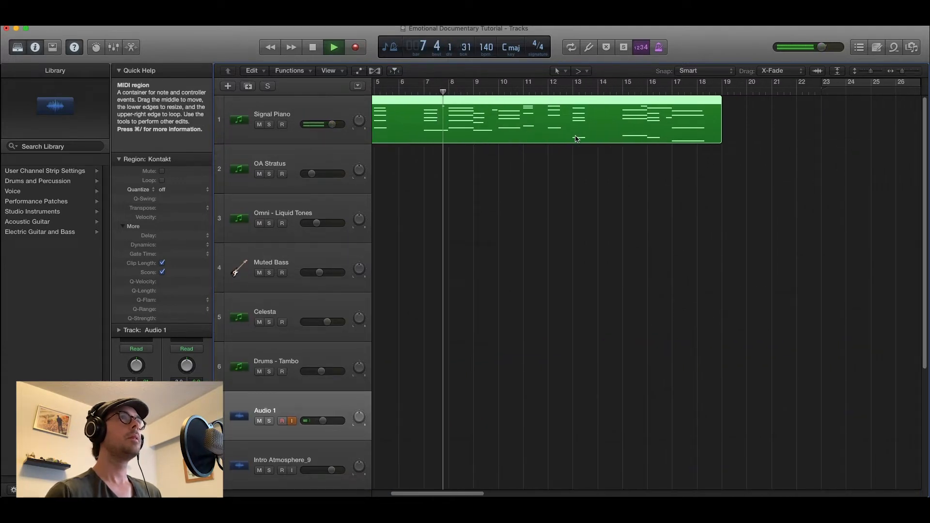
scroll(574, 135, "down", 2)
scroll(575, 135, "down", 2)
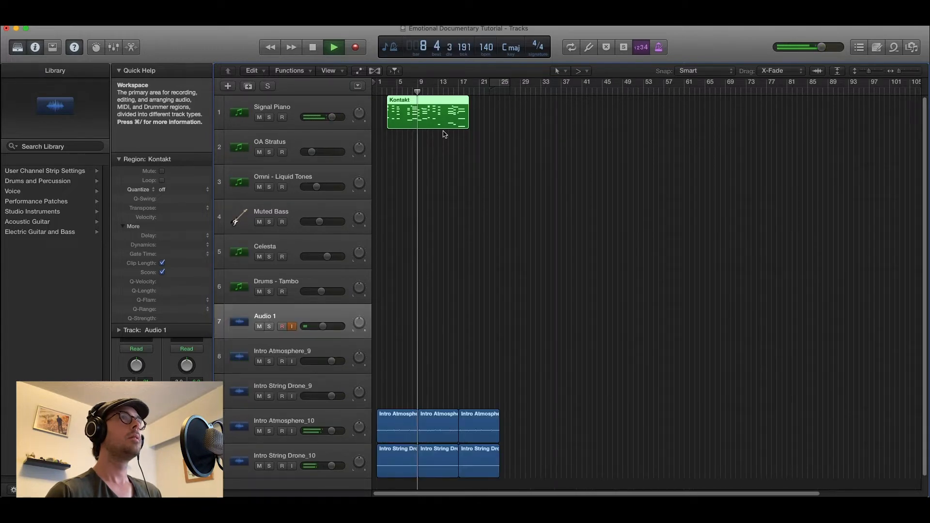
scroll(443, 133, "up", 1)
scroll(443, 134, "left", 2)
key("space")
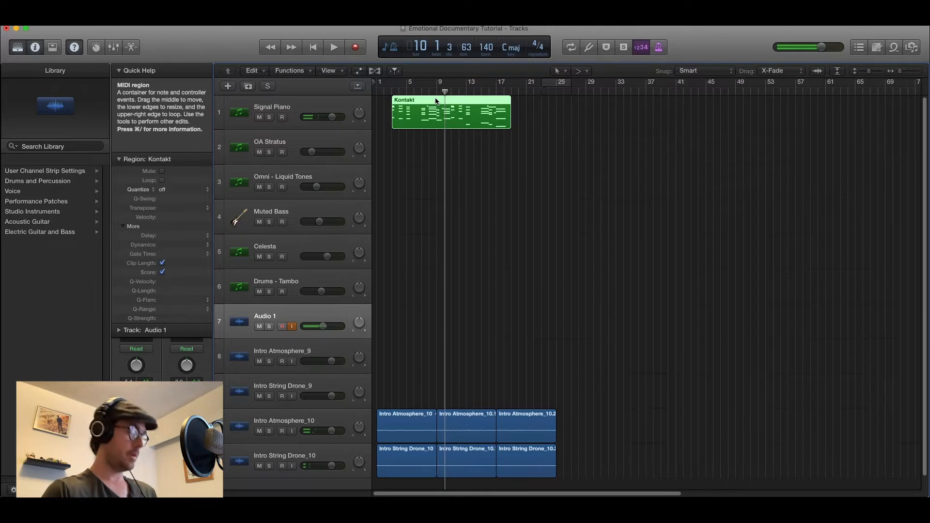
Copy the piano chords region further along the Signal Piano track, beyond the end of the original
left_click_drag(435, 100, 643, 100)
scroll(601, 138, "up", 5)
scroll(601, 138, "left", 8)
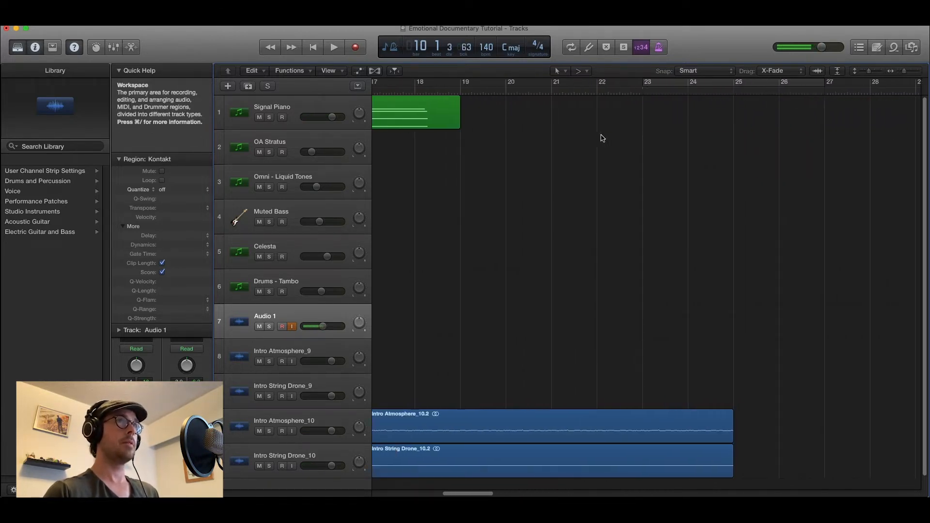
Position the playhead at bar 9, where the second pair of intro audio regions begins
scroll(602, 138, "down", 5)
scroll(601, 138, "up", 6)
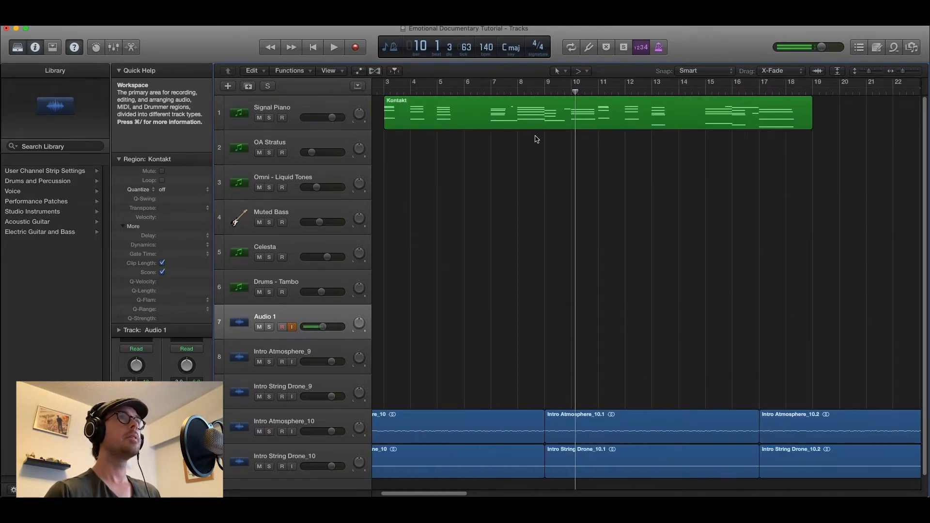
left_click(545, 92)
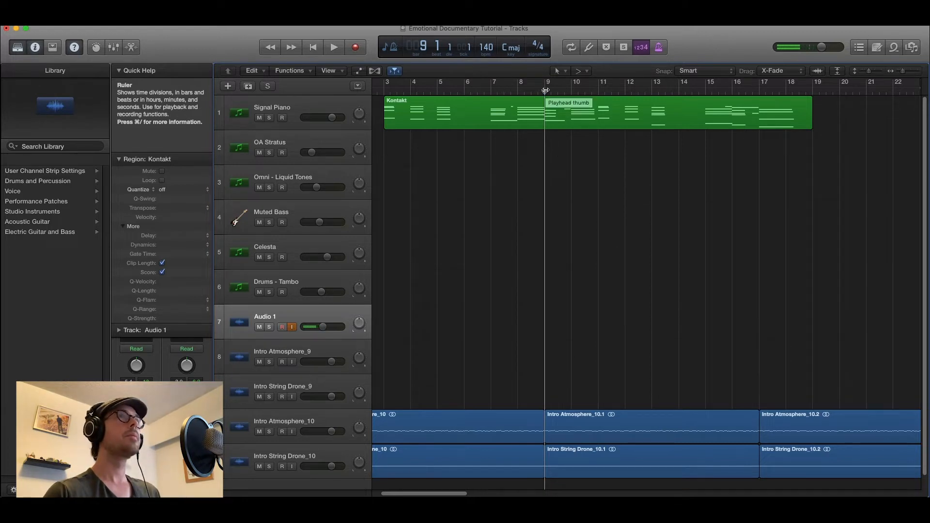
Split the first piano chords region at bars 9 and 11, keeping notes that cross the bar 9 split, and delete the section between
left_click(546, 112)
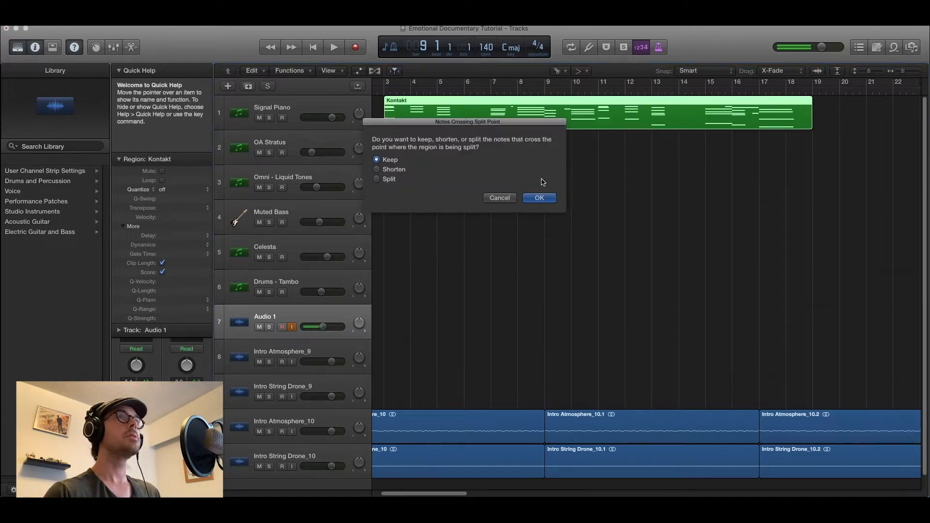
left_click(538, 195)
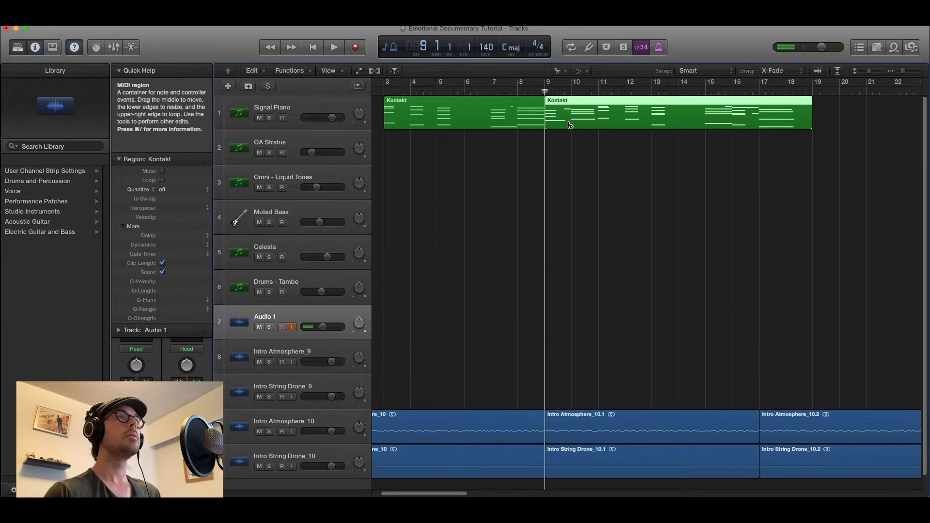
key("space")
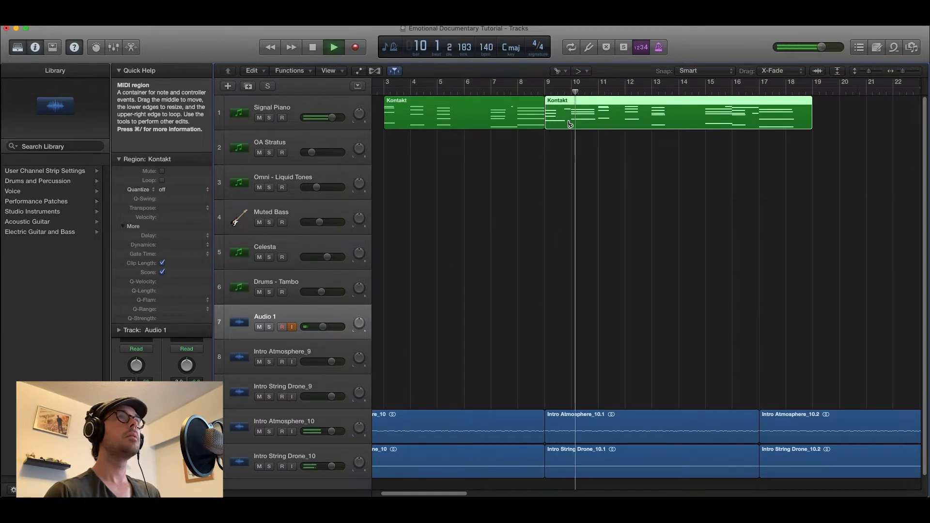
key("space")
left_click(599, 118)
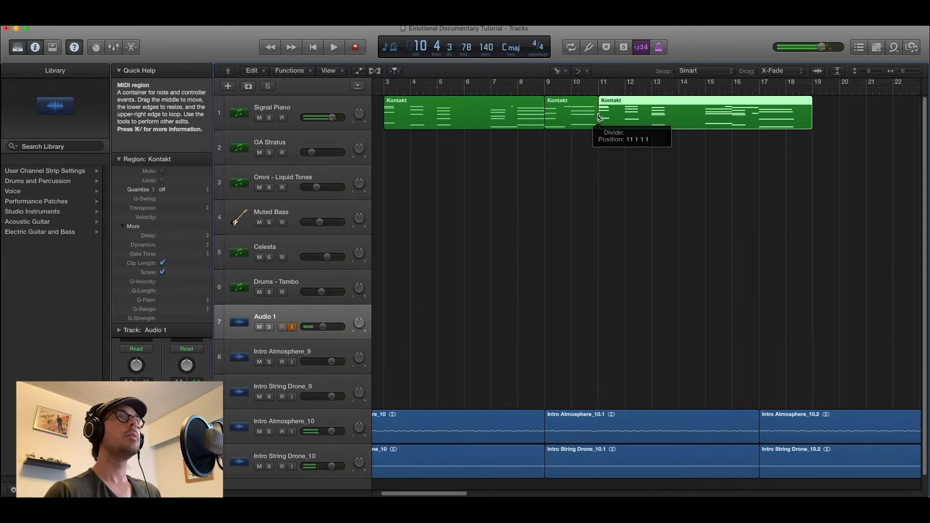
left_click(569, 119)
key("Delete")
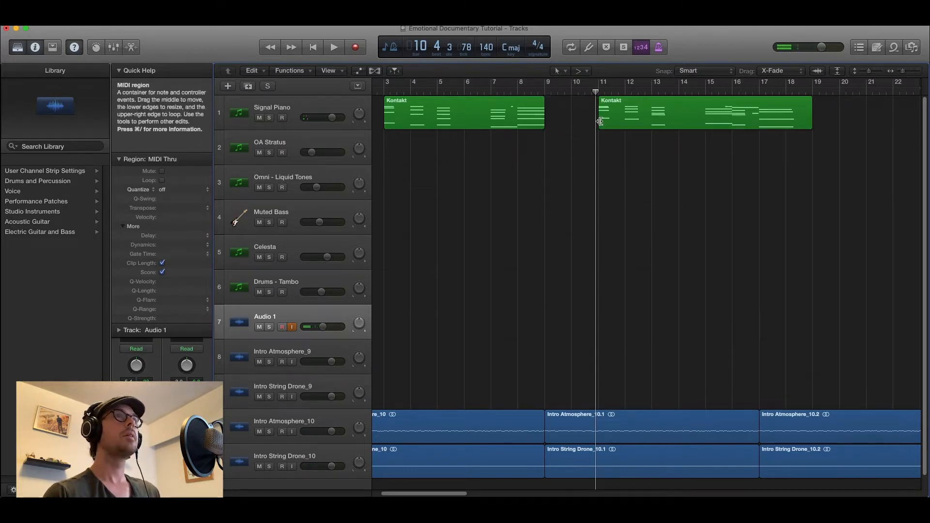
Play the arrangement from the end of the gap to check how the piano chords re-enter at bar 11
key("space")
key("super+Left")
key("super+Left")
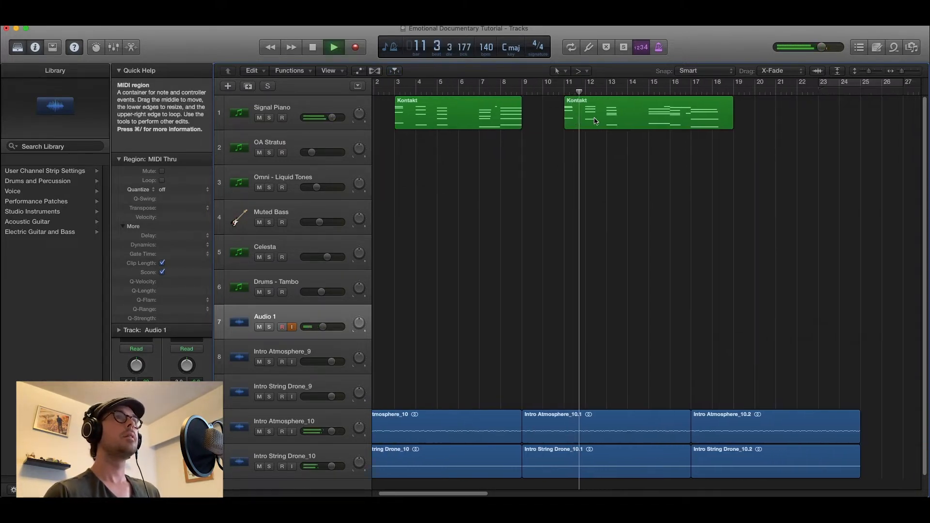
scroll(638, 208, "down", 1)
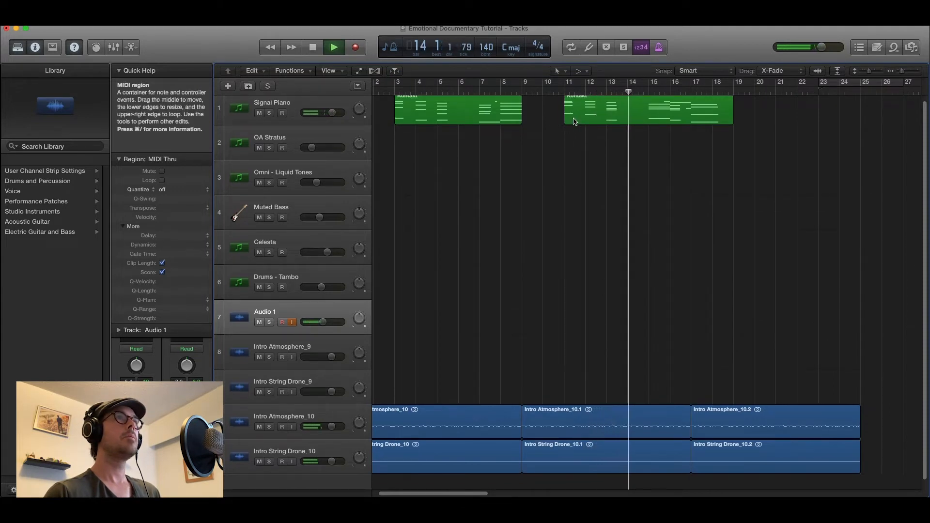
key("space")
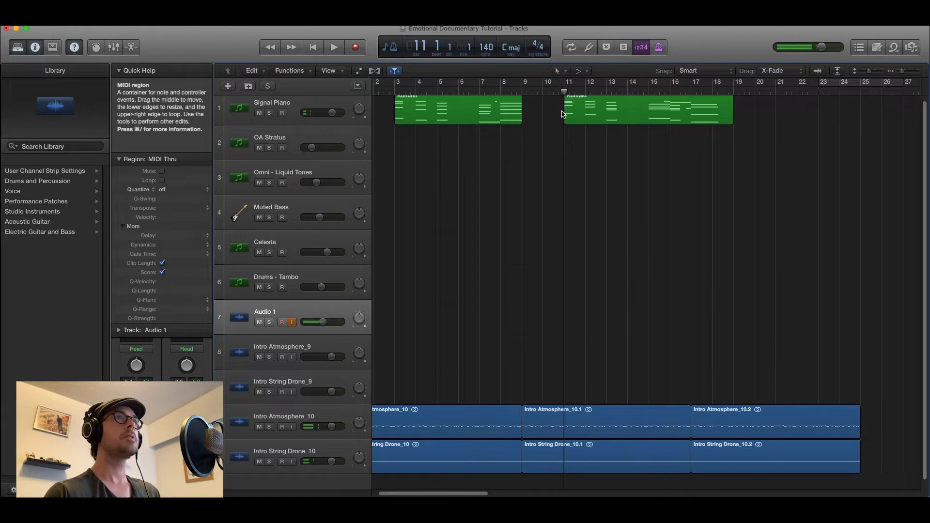
Switch to Finder, preview Guitars.wav in the RHYTHMIC TONAL folder, and add it on a new track below the string drone
scroll(472, 182, "down", 10)
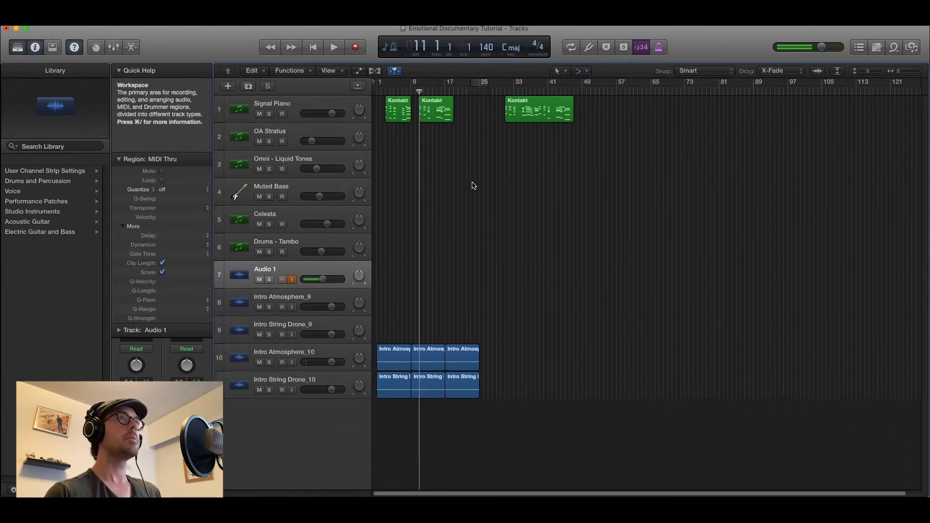
scroll(472, 183, "down", 3)
key("super+Tab")
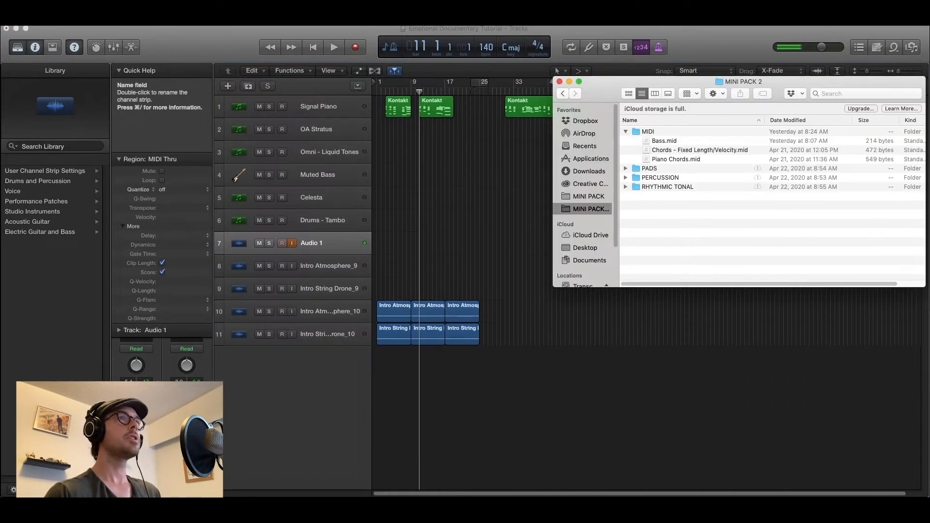
left_click(625, 187)
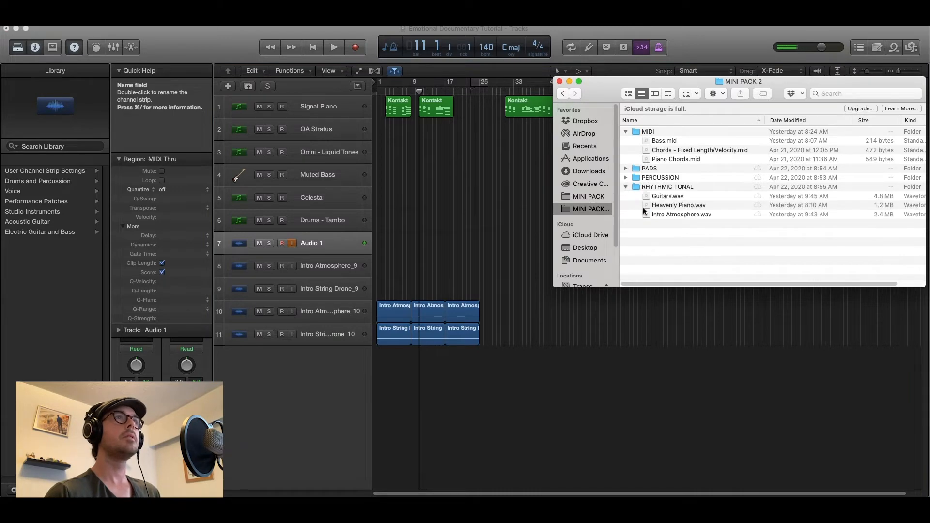
left_click(659, 198)
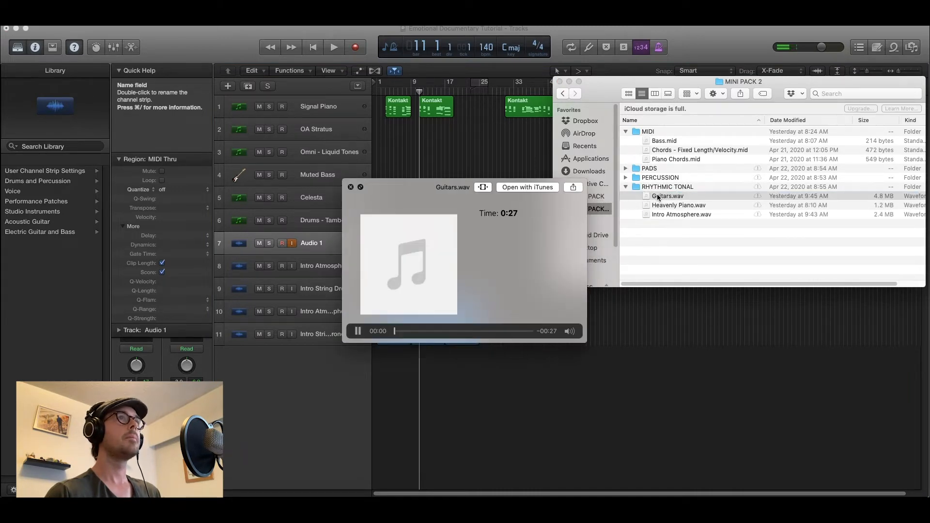
key("space")
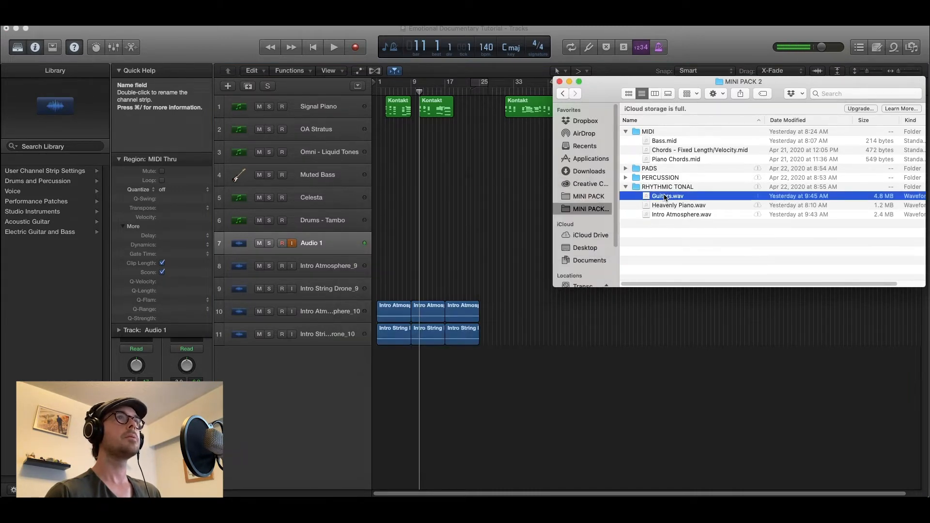
left_click_drag(593, 92, 635, 86)
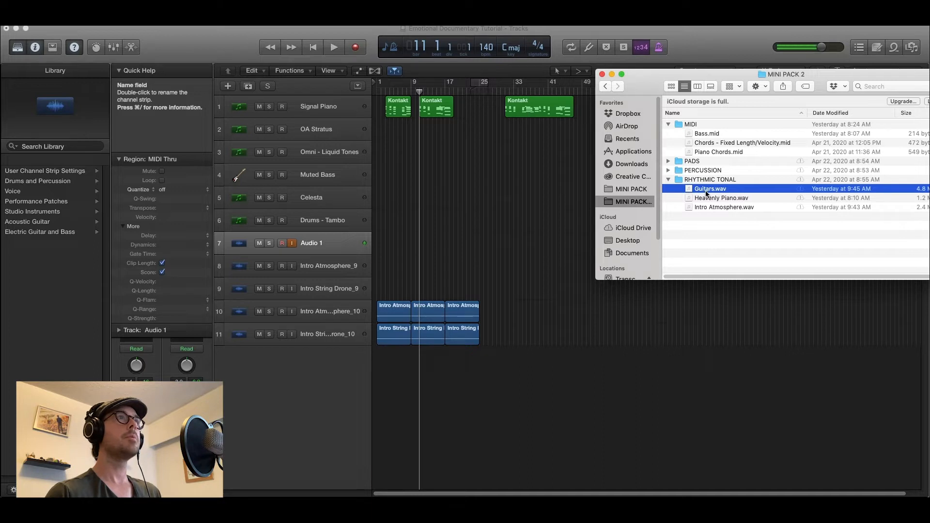
left_click_drag(706, 190, 393, 367)
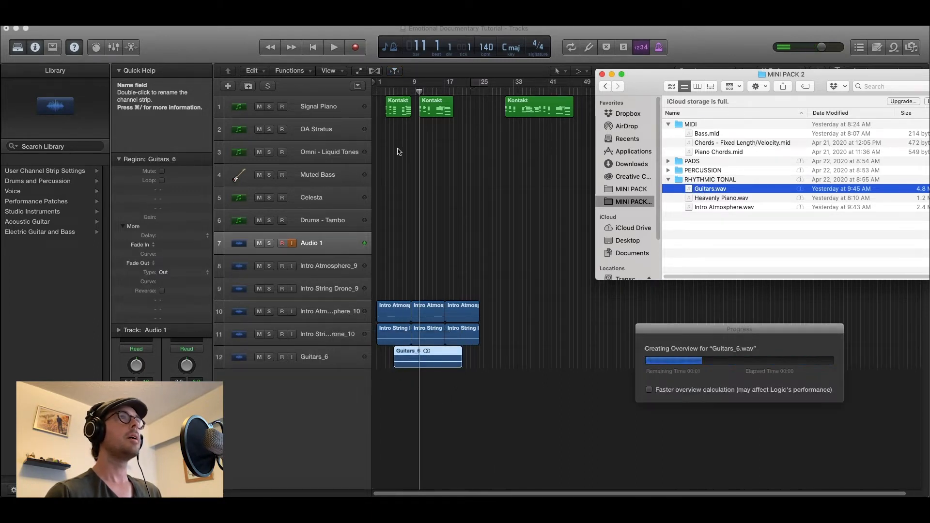
Move the Guitars region so that it ends at bar 19, and trim its start to bar 11
left_click(453, 92)
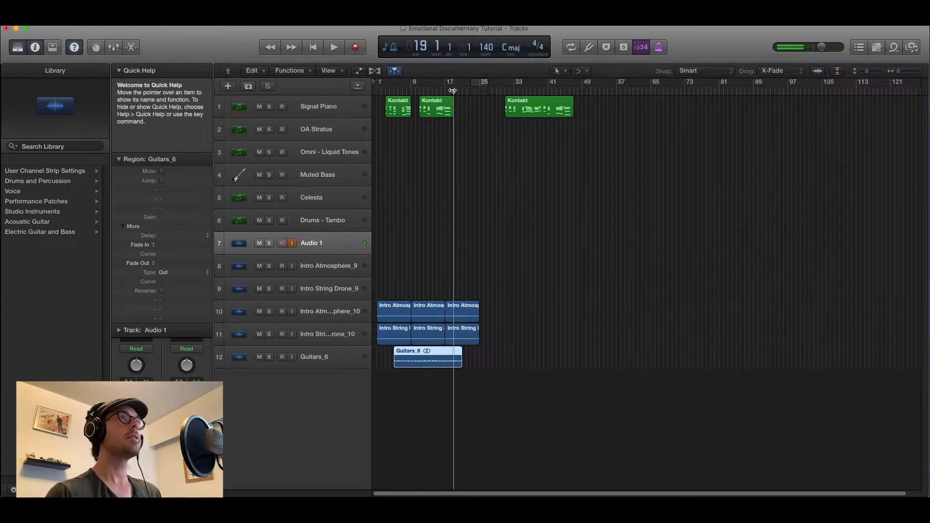
key("super+Right")
key("super+Right")
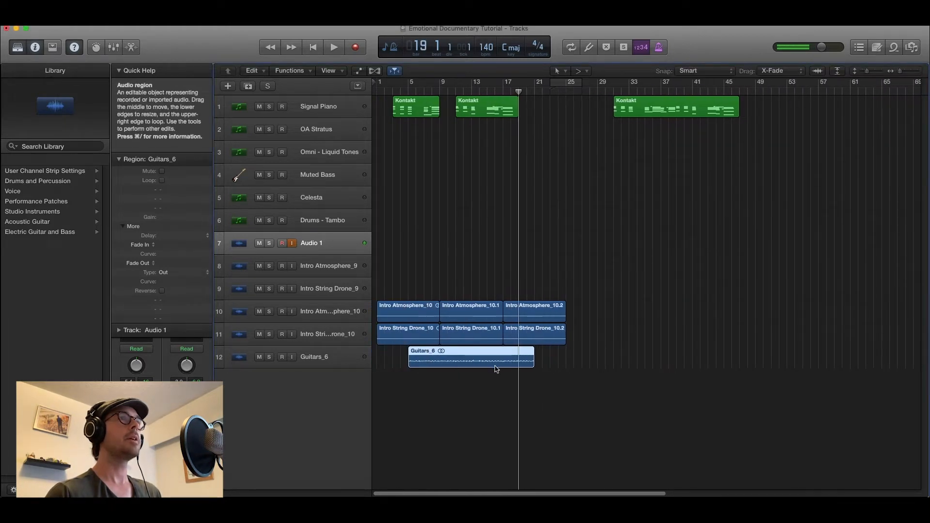
left_click_drag(492, 353, 472, 355)
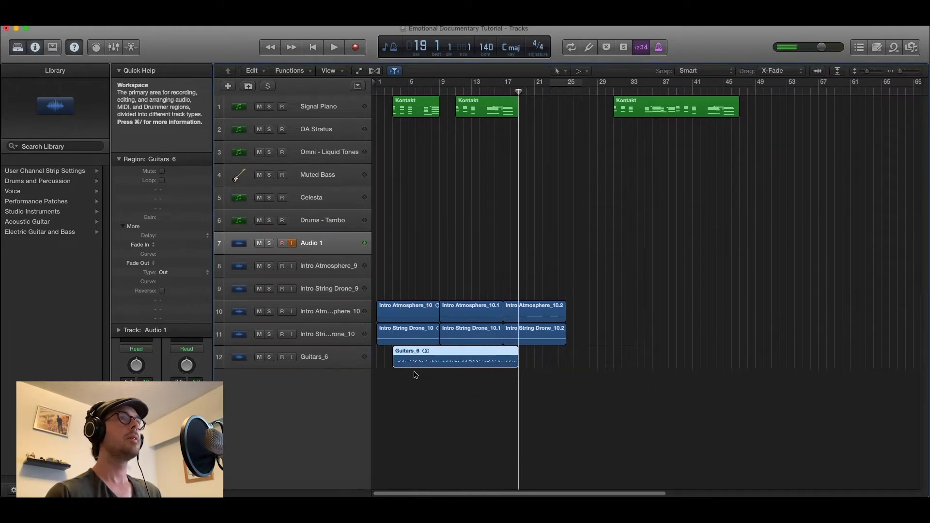
left_click_drag(393, 361, 459, 361)
Play the section from about bar 9 and lower the Guitars region's gain to -6.8 dB
double_click(445, 90)
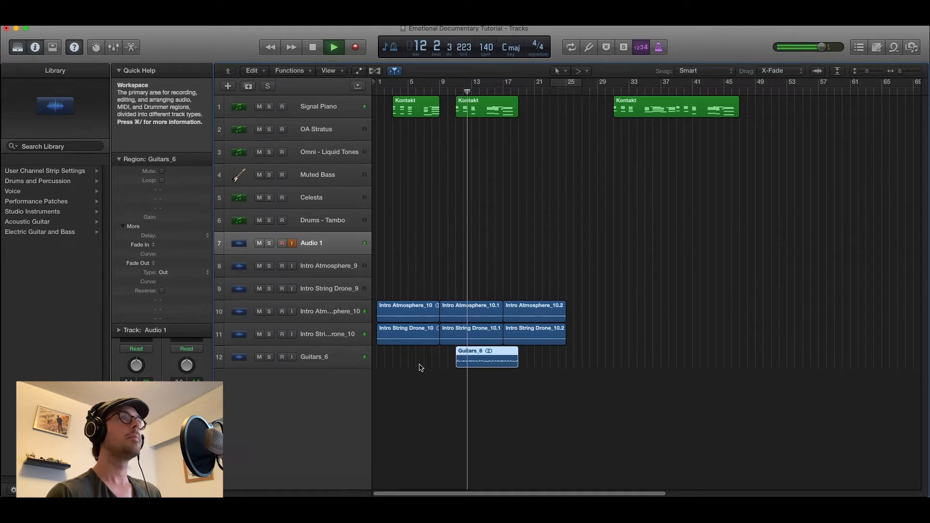
scroll(421, 367, "up", 1)
scroll(429, 369, "up", 1)
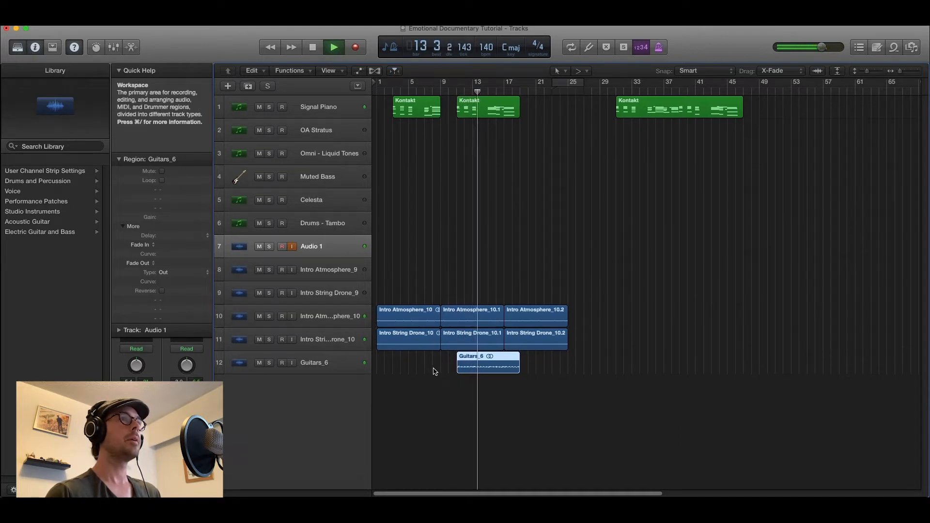
left_click_drag(166, 217, 173, 283)
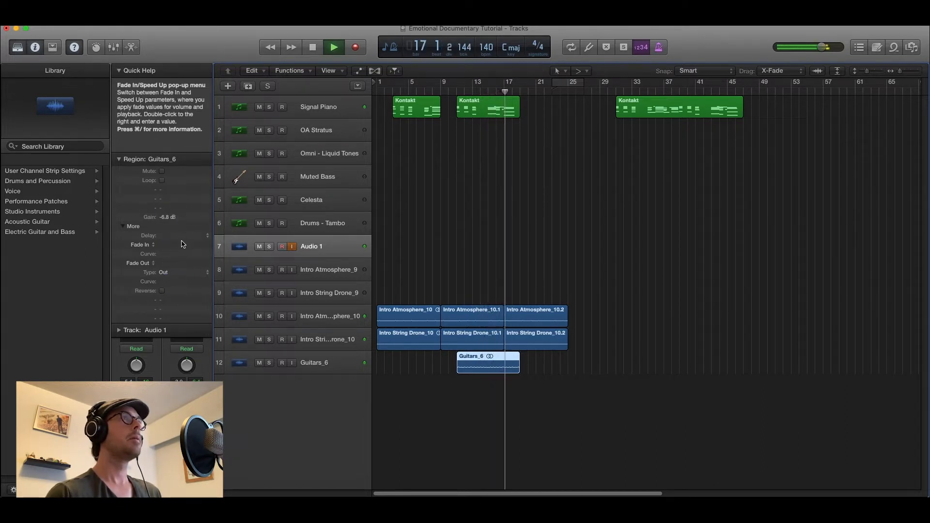
Play on to bar 23 and move the copied piano chords region so that it starts there
key("super+Right")
key("super+Right")
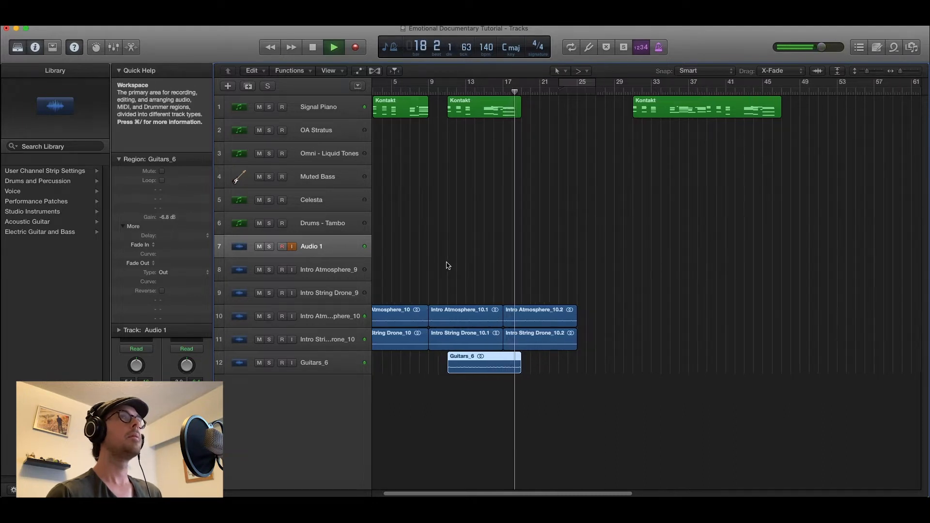
scroll(446, 266, "left", 2)
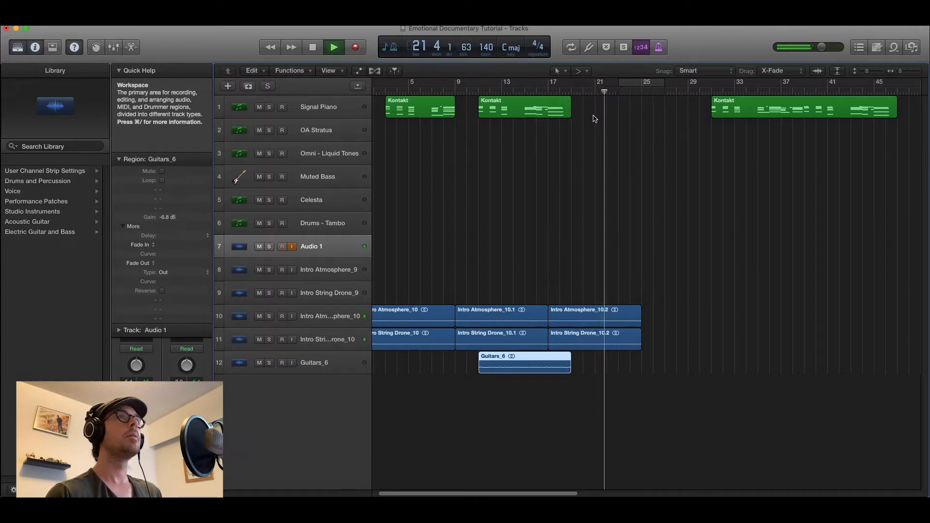
key("space")
key("super+Right")
scroll(628, 110, "right", 5)
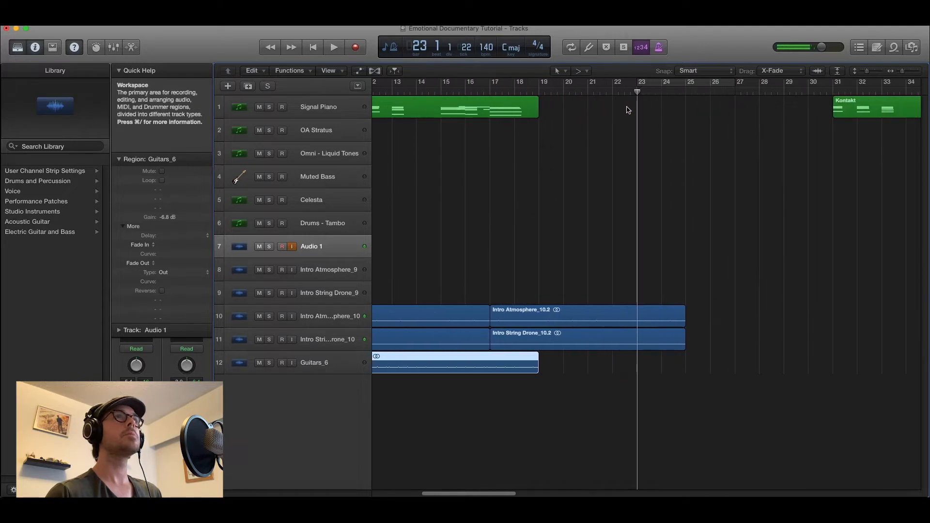
left_click_drag(831, 105, 628, 107)
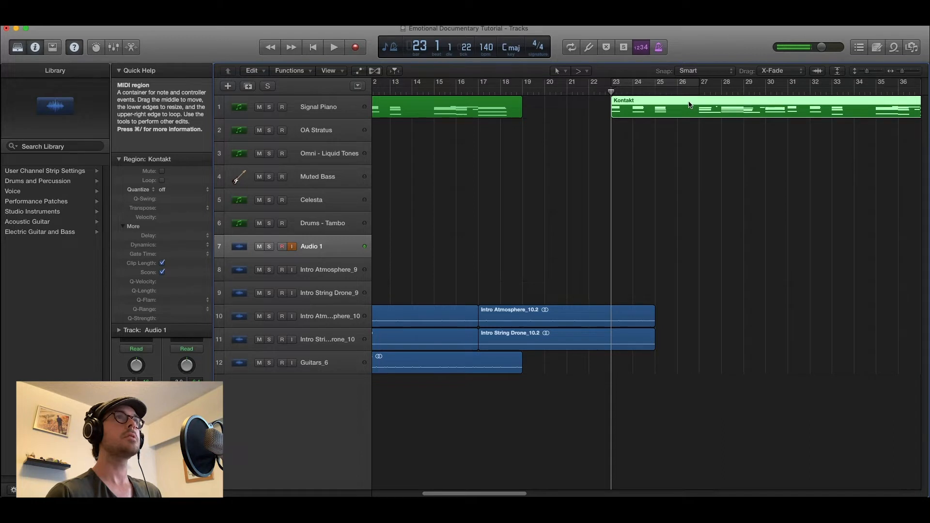
Split the Guitars region at bar 17 and repeat its two-bar end section twice so the guitars continue up to bar 23
key("z")
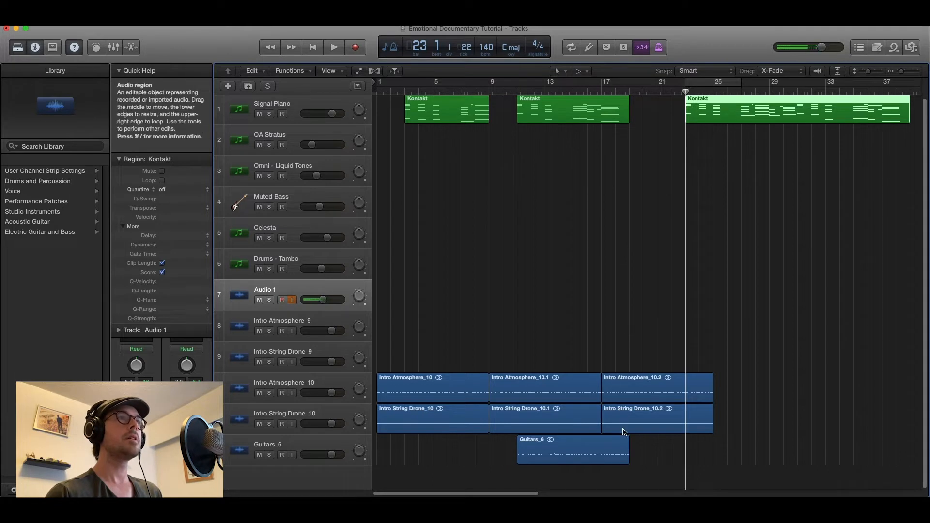
key("super+Down")
key("super+Down")
scroll(649, 334, "down", 3)
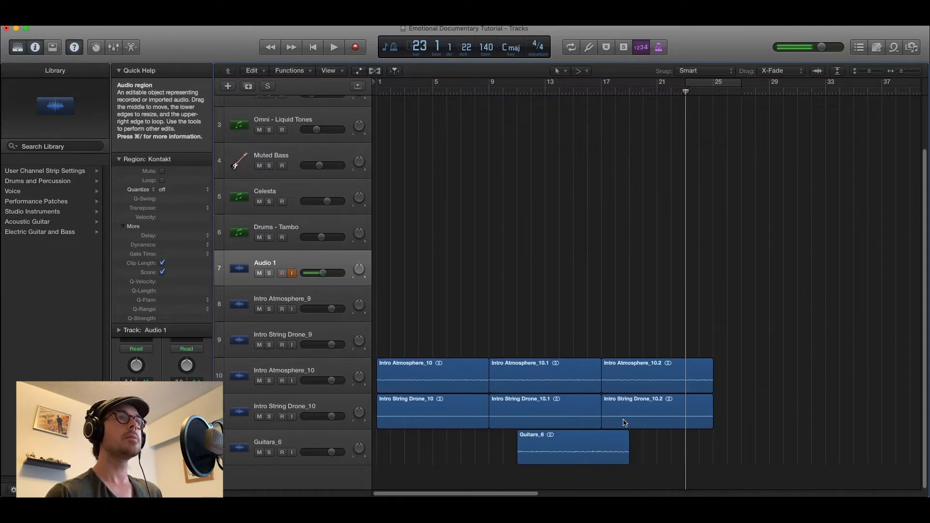
left_click(603, 441)
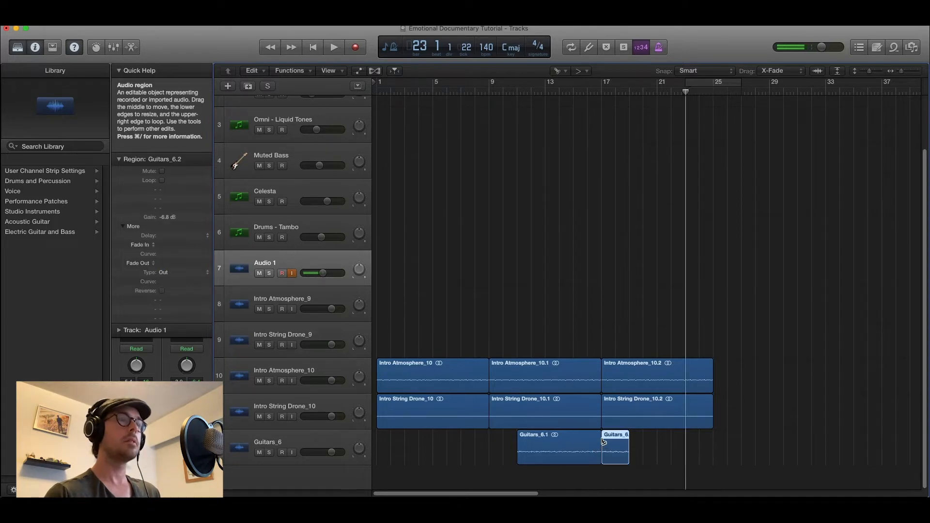
left_click_drag(612, 440, 677, 439)
Play from bar 17 to bar 23 to check the repeated guitar sections leading into the next piano chords
left_click(602, 92)
key("space")
scroll(680, 195, "down", 3)
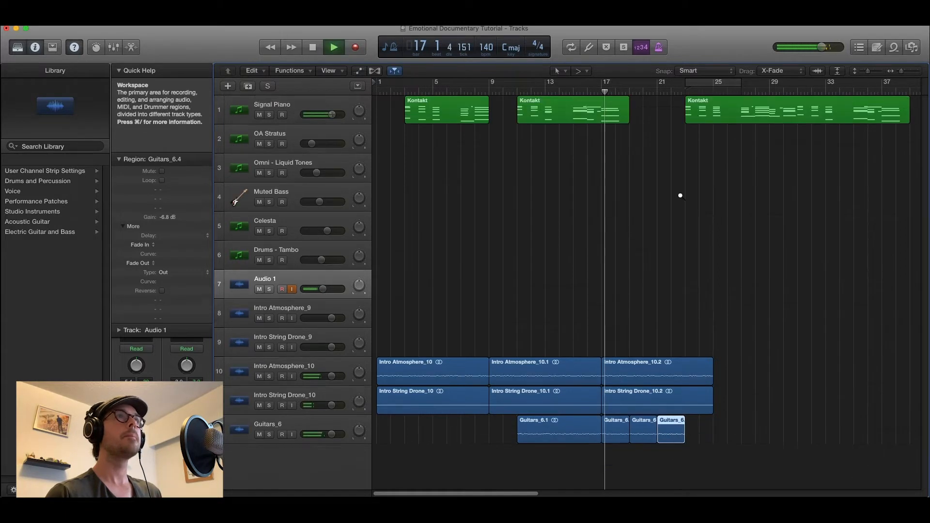
scroll(680, 195, "down", 2)
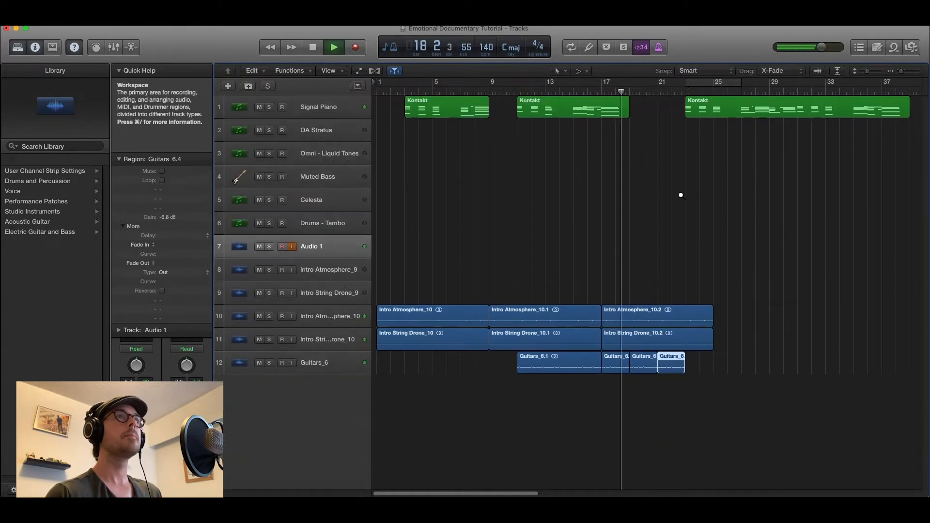
scroll(659, 191, "down", 1)
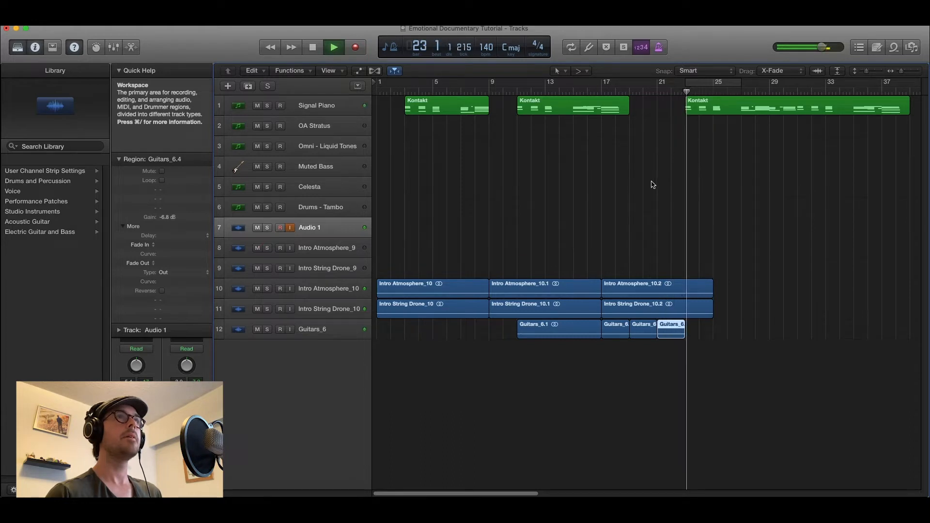
key("space")
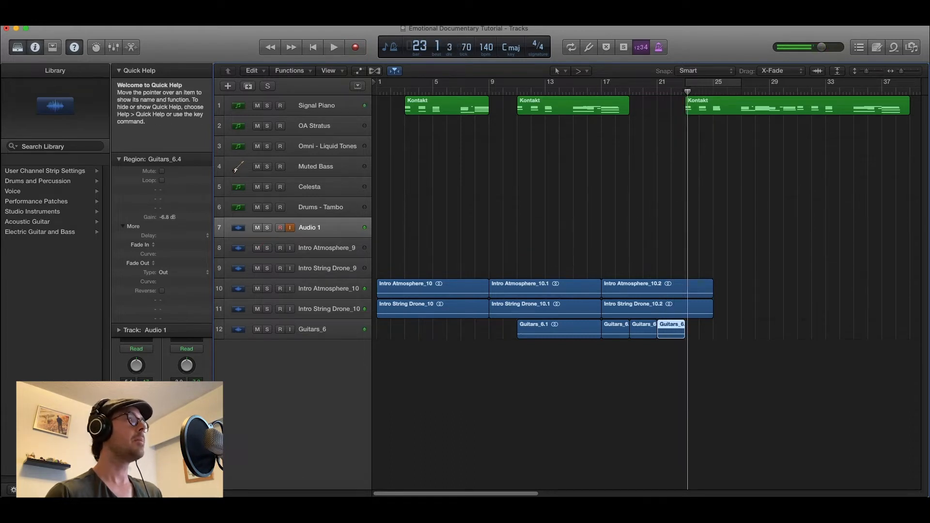
Add Heavenly Piano.wav from Finder on a new track from bar 19 to 23, and play the passage to check it
key("super+Tab")
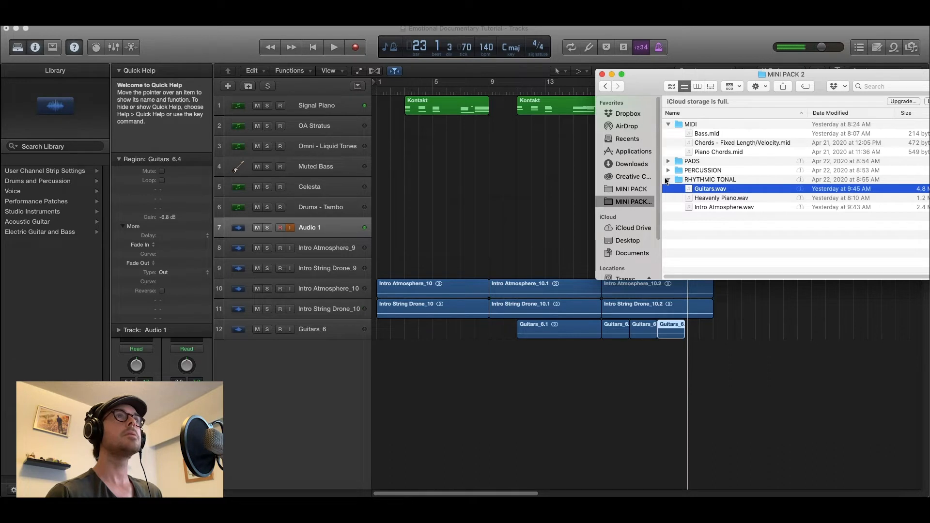
left_click_drag(706, 200, 642, 346)
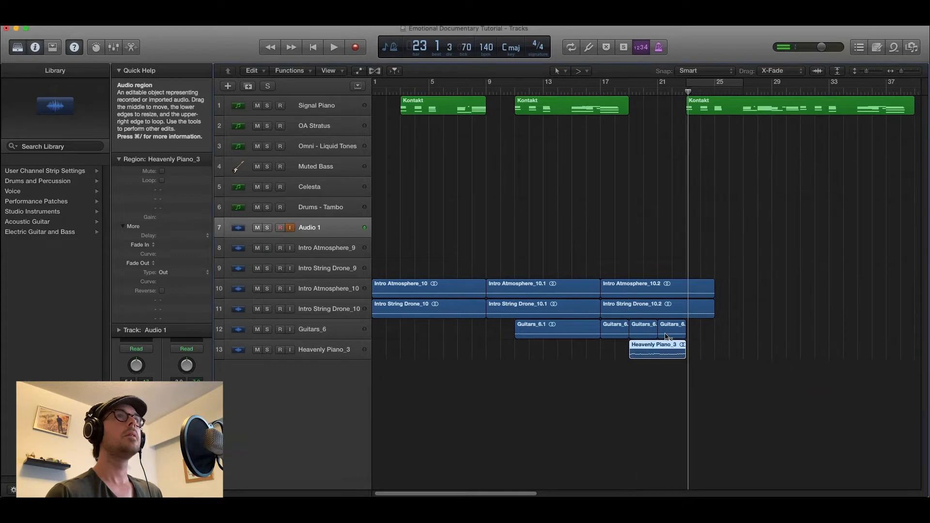
key("super+Right")
key("super+Right")
key("super+Right")
left_click(586, 92)
key("space")
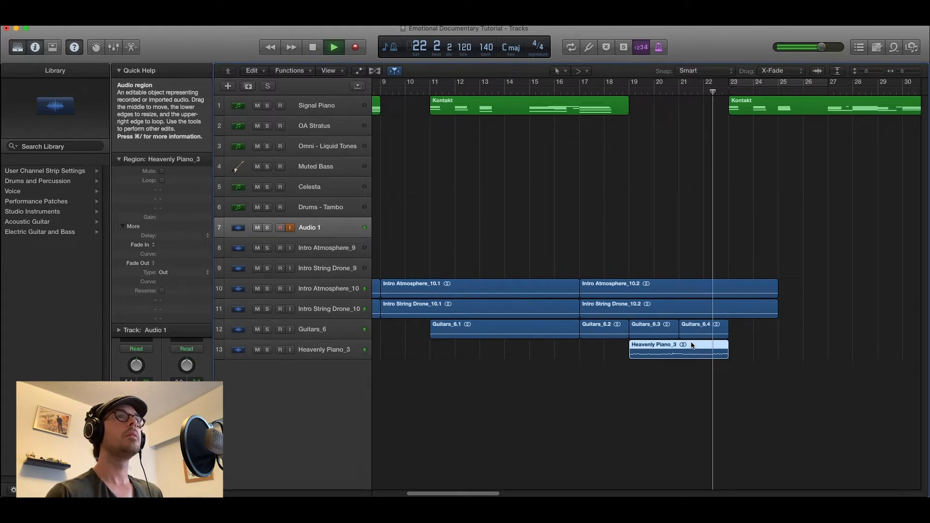
Shorten the first Intro String Drone region to end at bar 5, copy it to bars 5–9, and crossfade the two at bar 5
key("space")
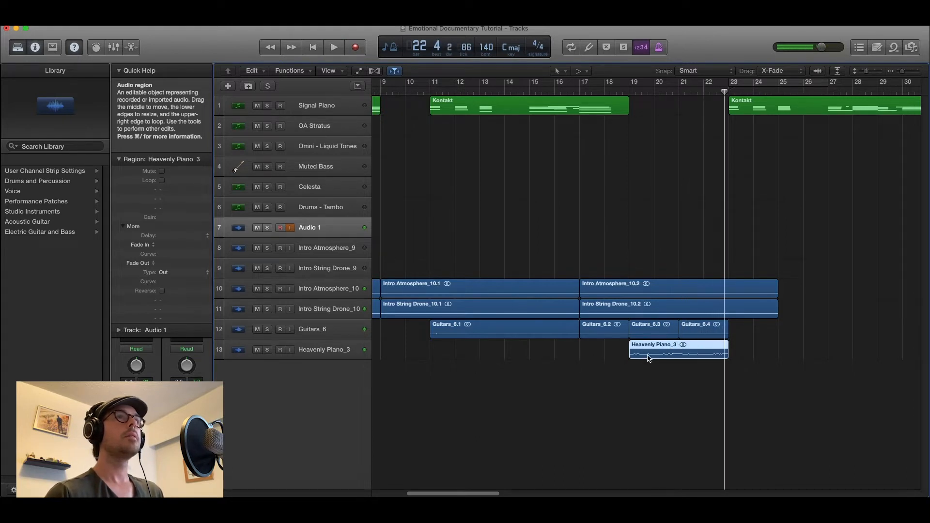
key("super+Right")
key("super+Down")
key("super+Down")
key("super+Down")
key("super+Down")
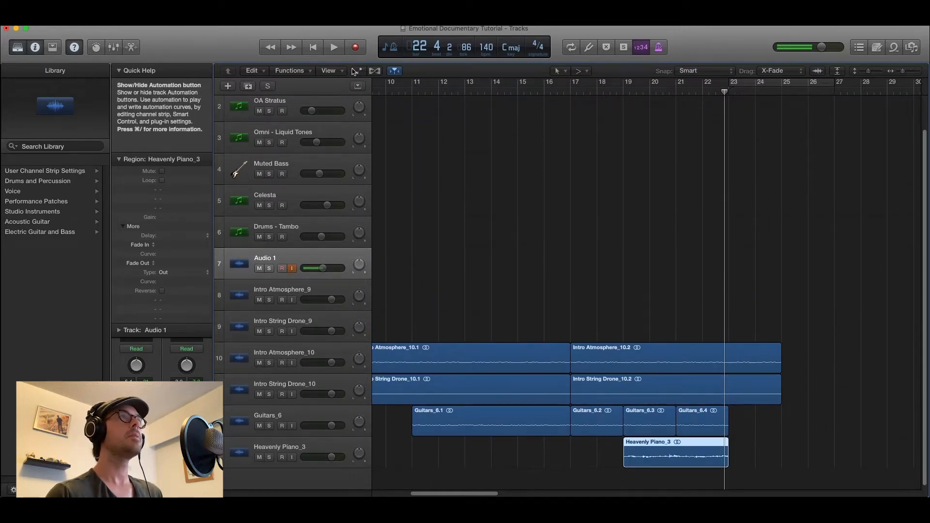
key("super+Left")
key("super+Left")
key("super+Down")
key("super+Down")
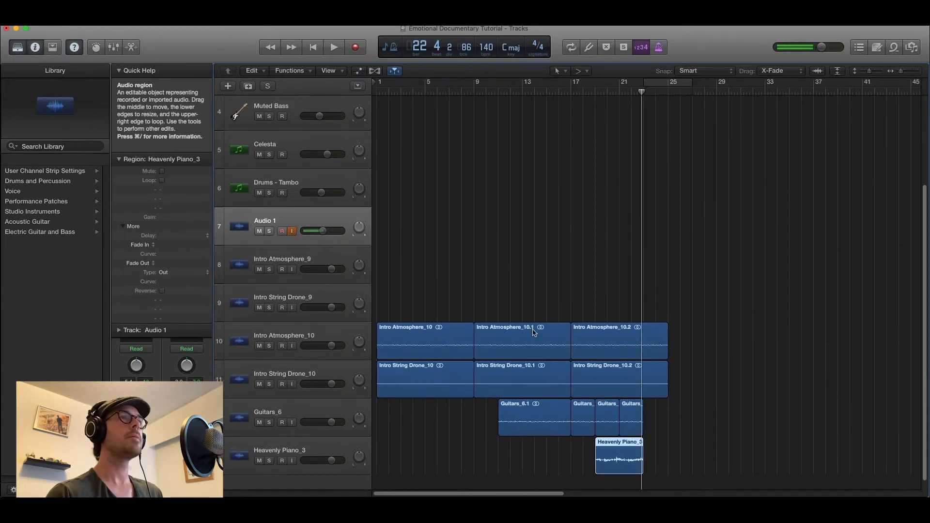
key("super+Down")
key("super+Right")
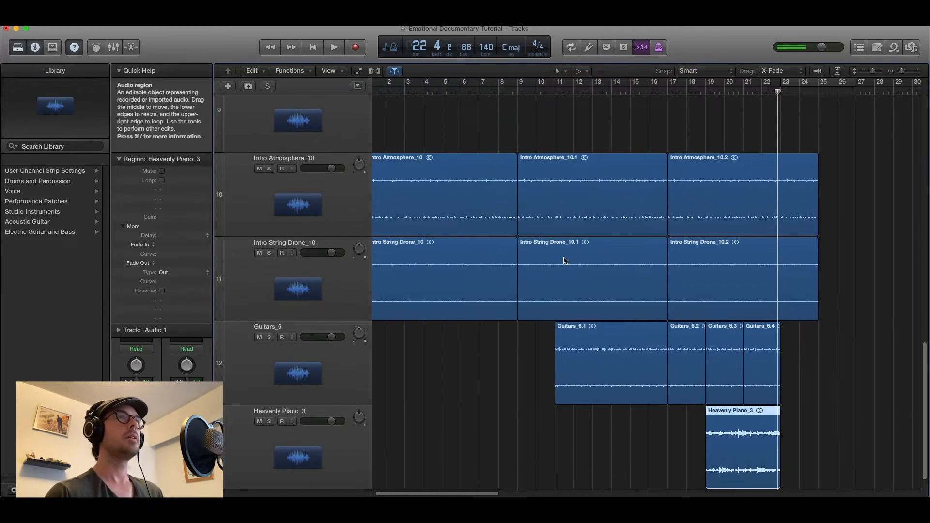
scroll(562, 261, "up", 2)
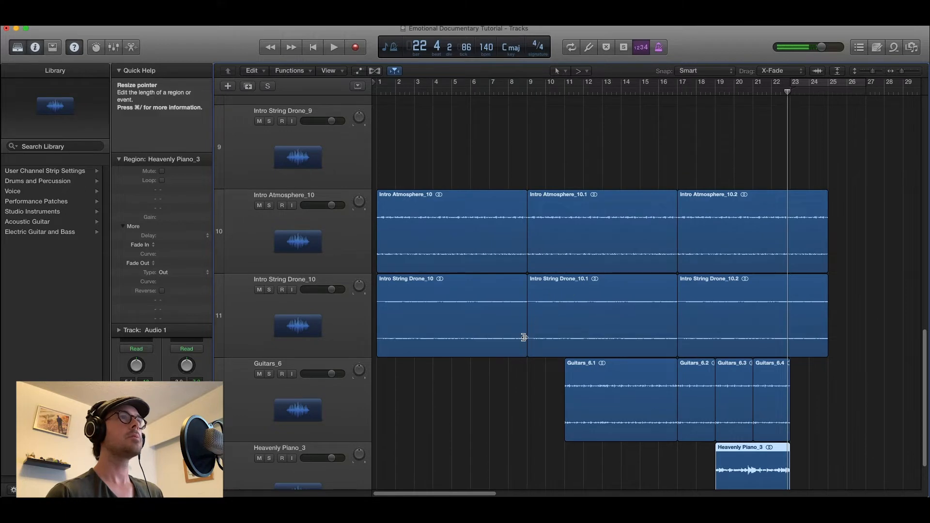
left_click_drag(524, 337, 452, 339)
left_click_drag(419, 307, 461, 339)
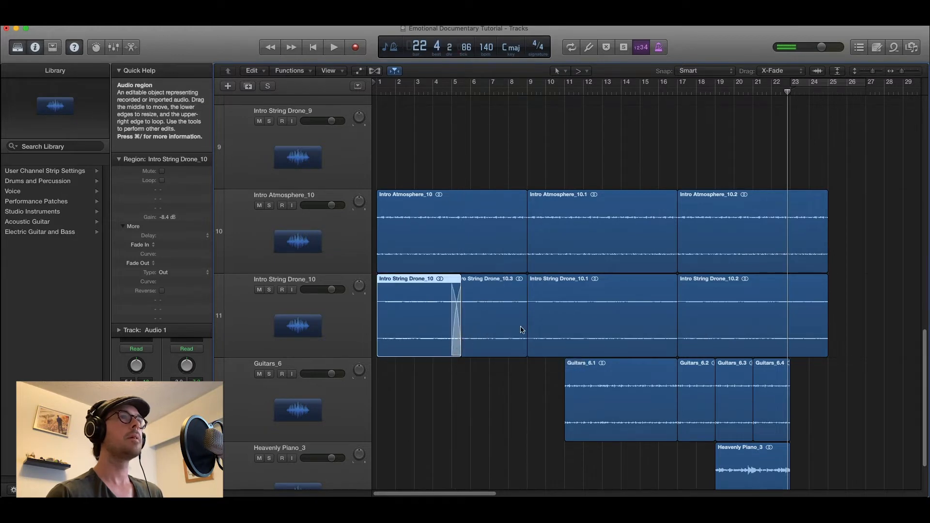
Delete the String Drone regions from bar 9 to 25, play across bar 5, and fill the gap with two copies of the crossfaded pair
left_click(635, 315)
left_click(730, 313, "shift")
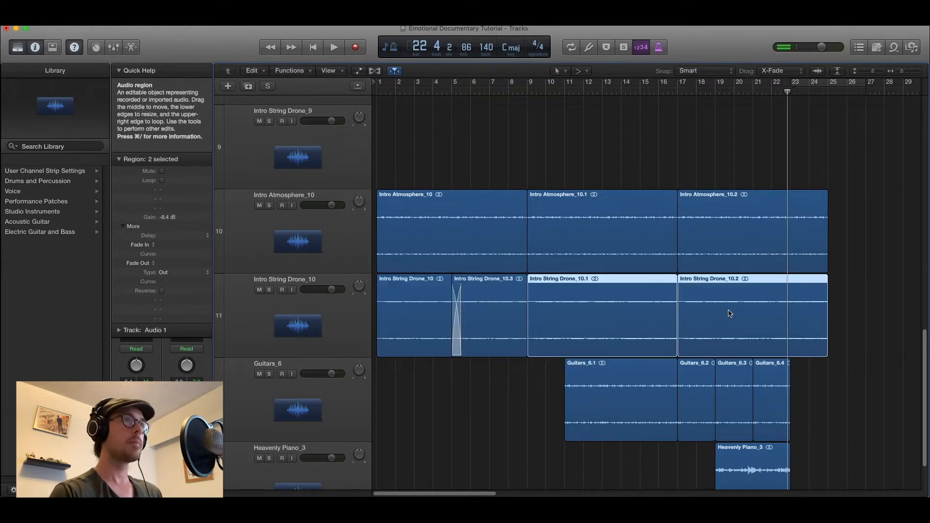
key("Delete")
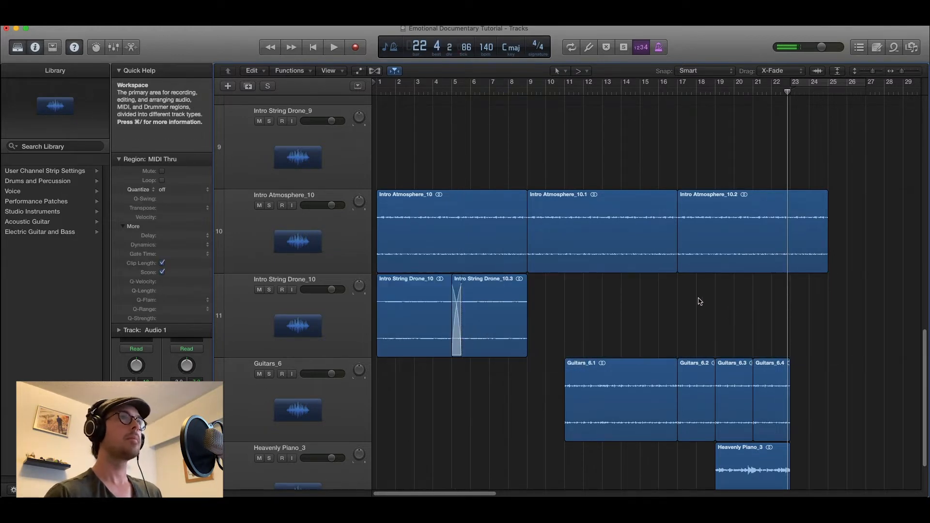
double_click(443, 94)
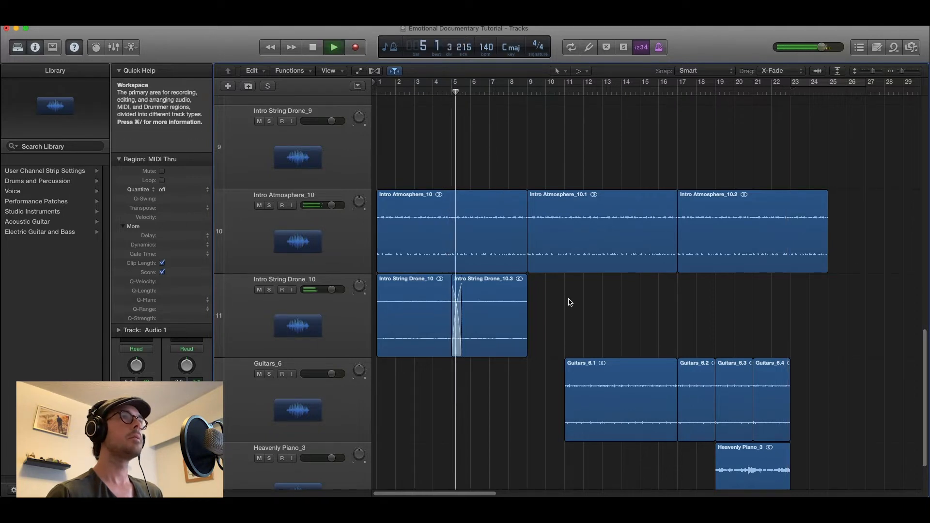
key("space")
left_click_drag(561, 322, 720, 304)
Extend the String Drone regions ending at bars 9 and 17 so that each crossfades into the next region
left_click(506, 338)
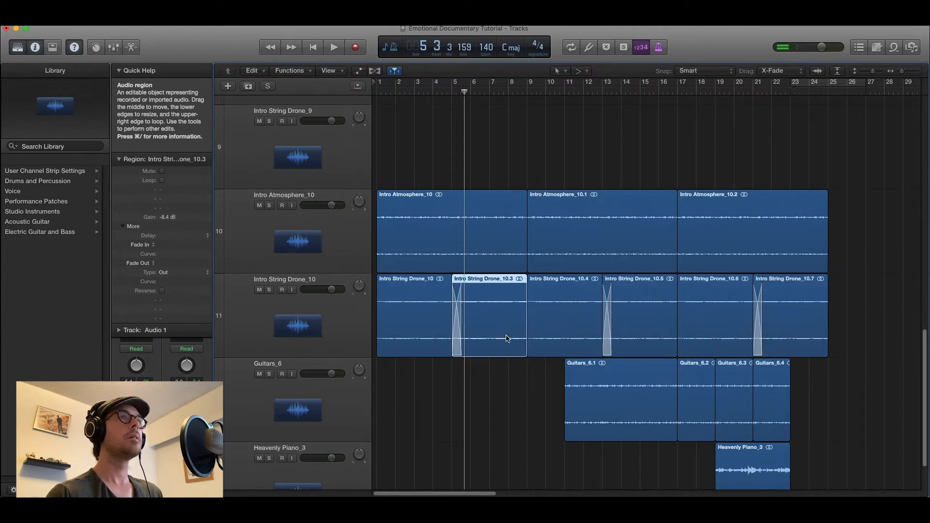
left_click(629, 318, "shift")
left_click_drag(527, 345, 532, 345)
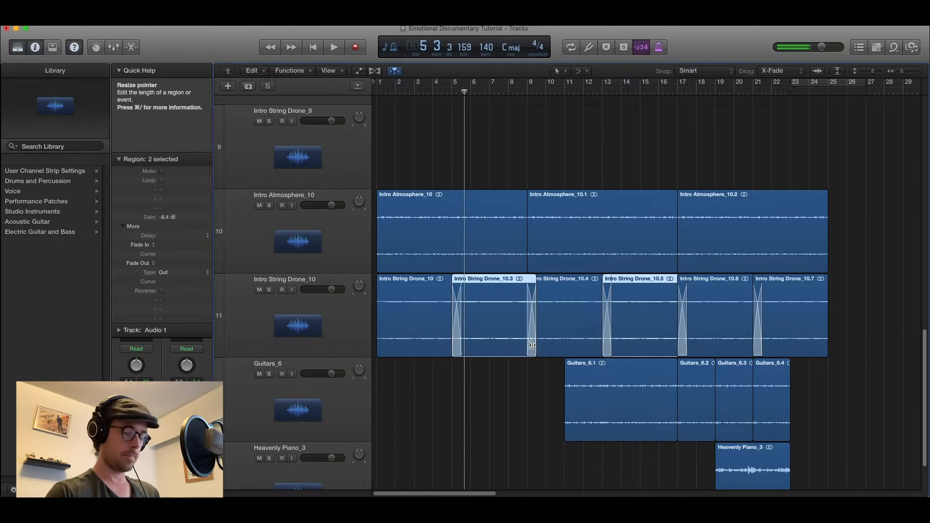
Play the arrangement from the beginning into bar 7 to check the crossfaded string drone against the piano chords
key("Return")
key("space")
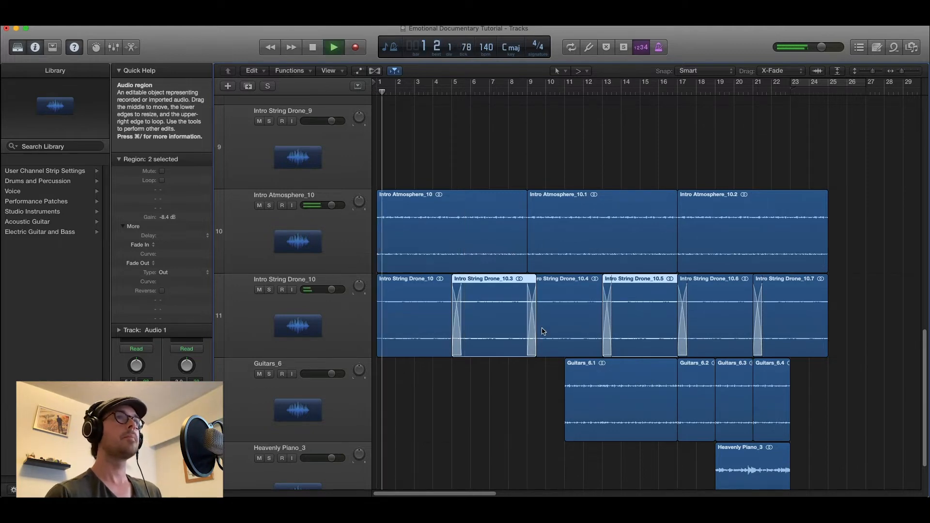
key("super+Up")
scroll(552, 321, "down", 2)
scroll(553, 320, "left", 1)
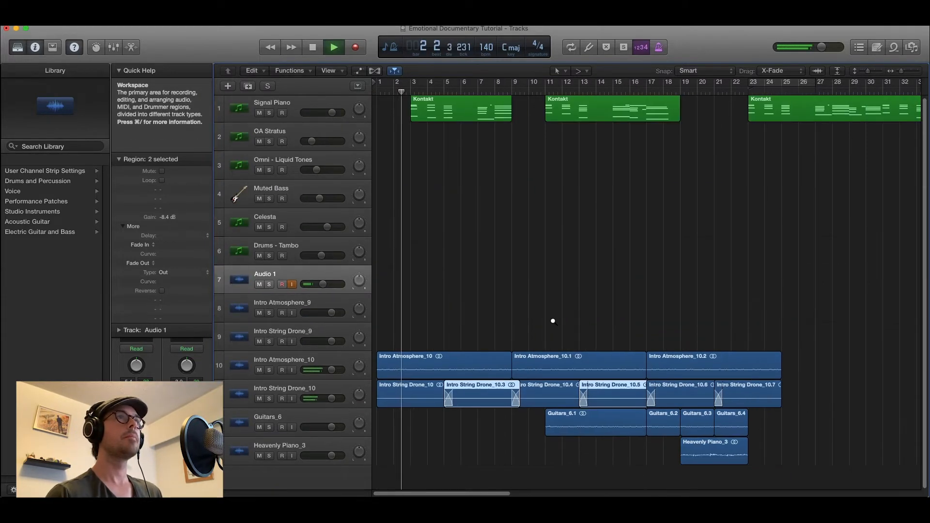
scroll(553, 320, "down", 3)
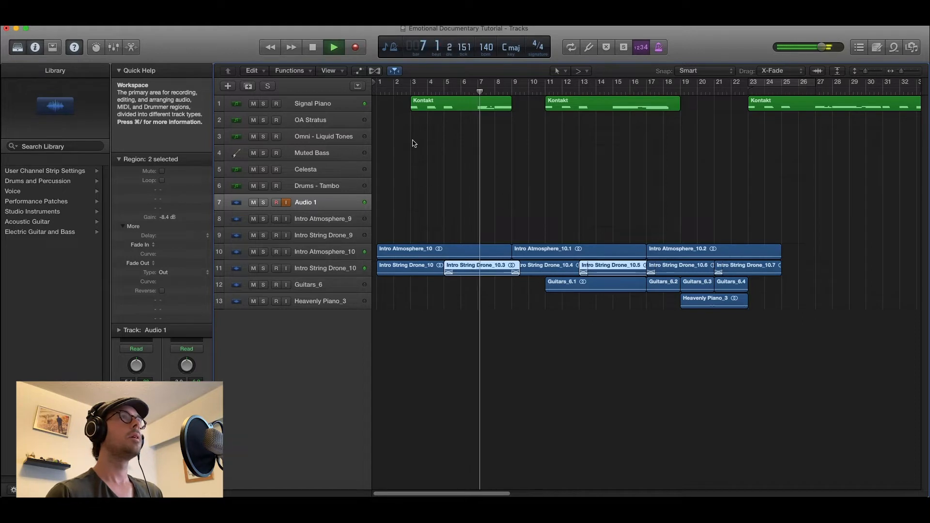
key("space")
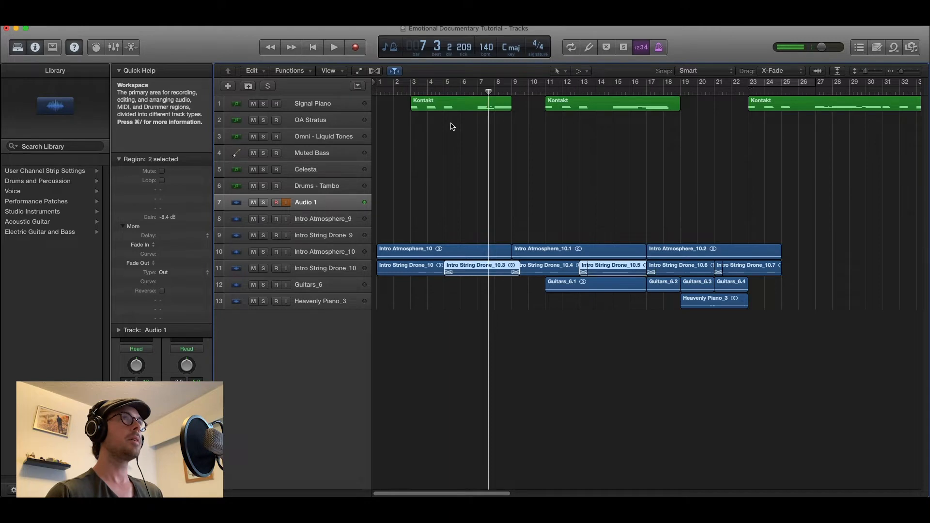
Add Chords - Fixed Length/Velocity.mid from Finder to the Omni - Liquid Tones track at bar 3
key("super+Tab")
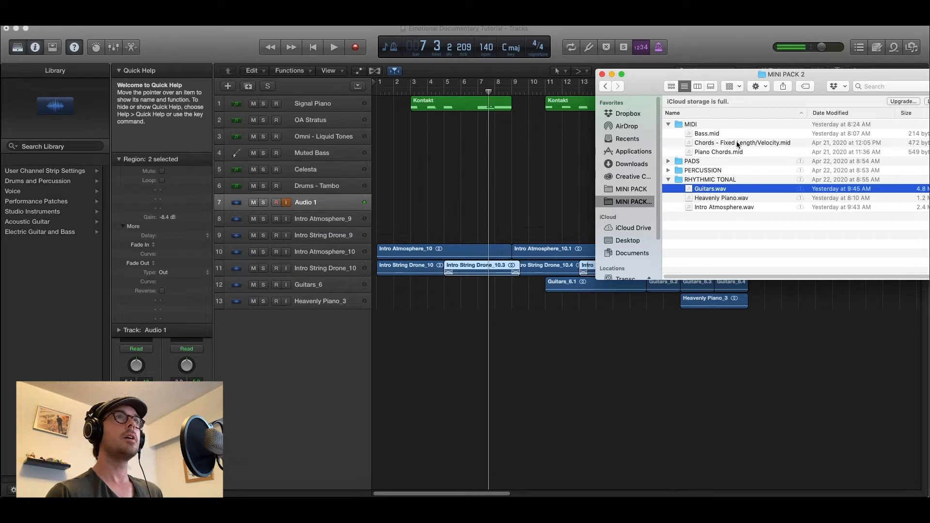
left_click_drag(736, 143, 415, 133)
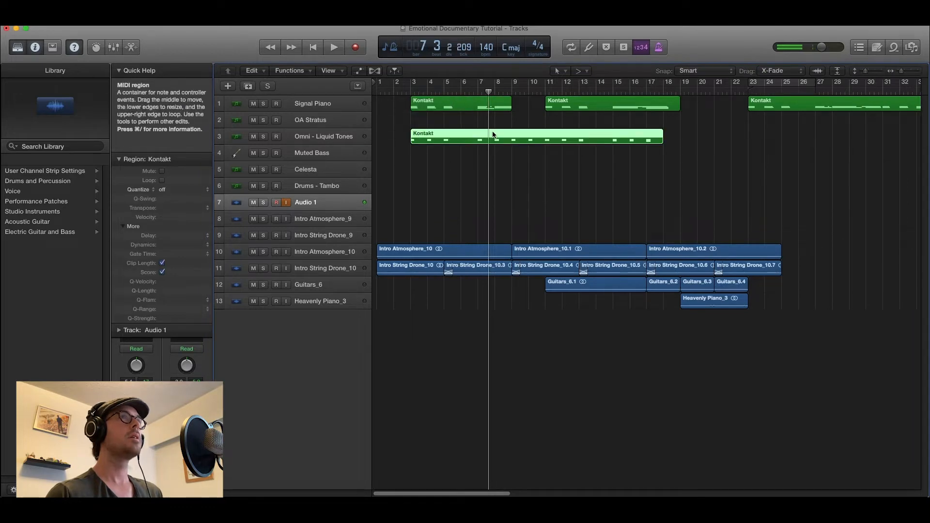
key("super+Down")
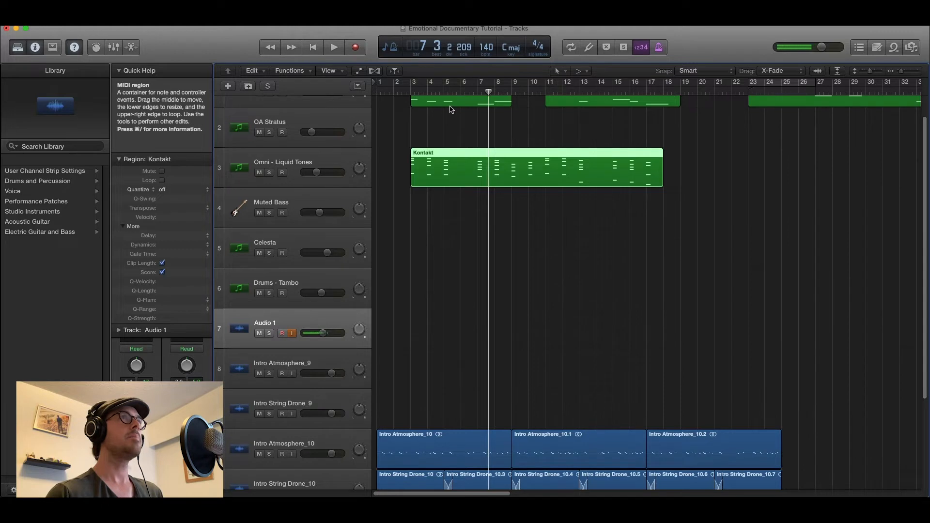
scroll(450, 109, "up", 2)
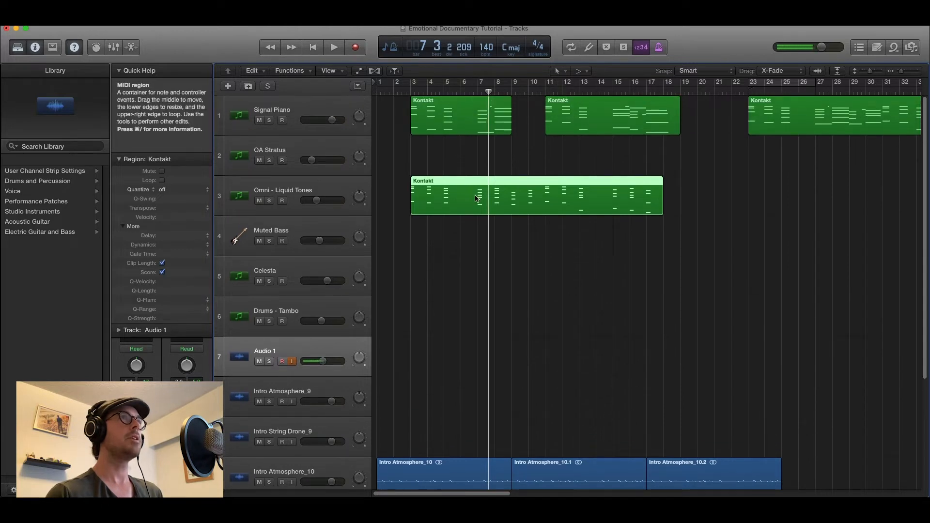
Solo the Omni - Liquid Tones track, play its chords from bar 3 to 7, and solo Audio 1 as well
left_click(411, 89)
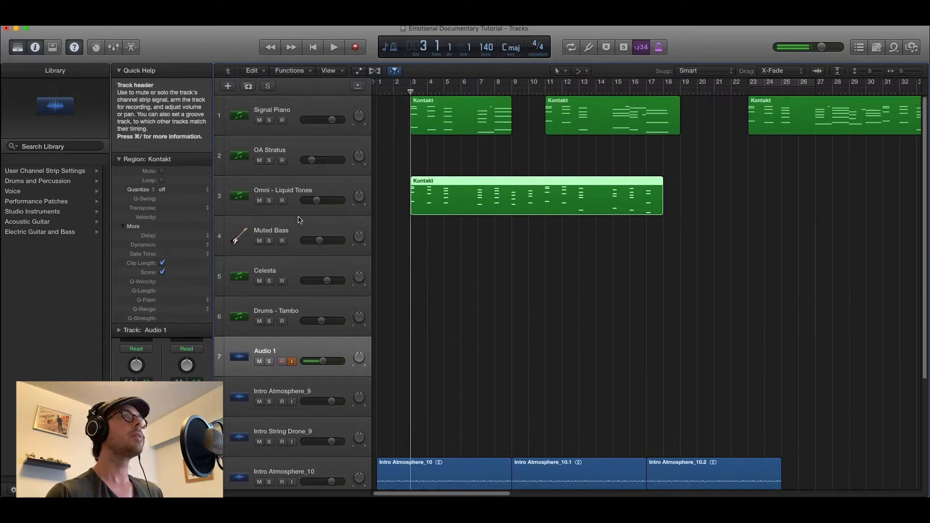
left_click(269, 201)
key("space")
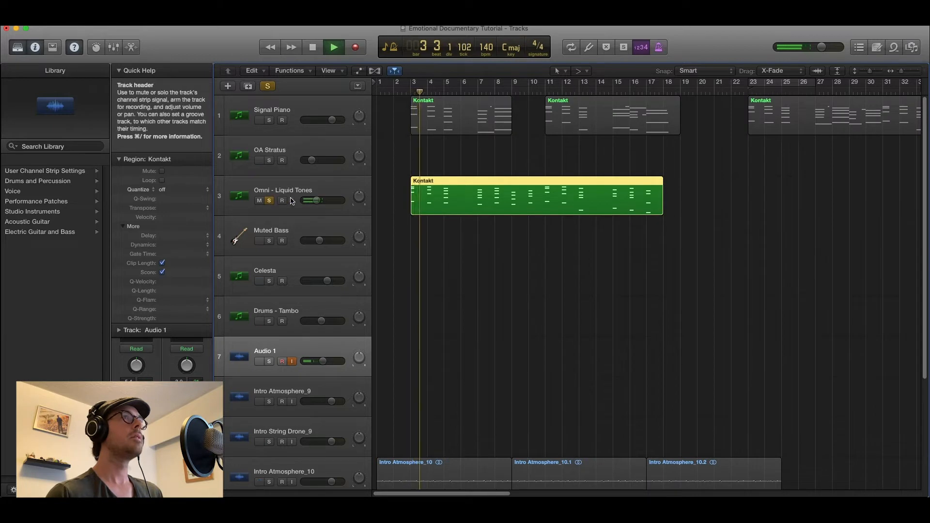
mouse_move(314, 201)
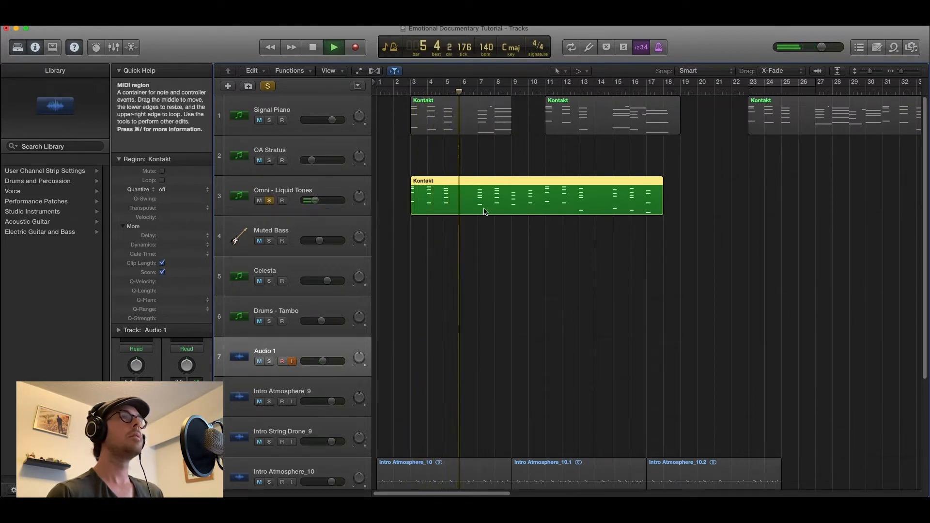
scroll(441, 255, "up", 3)
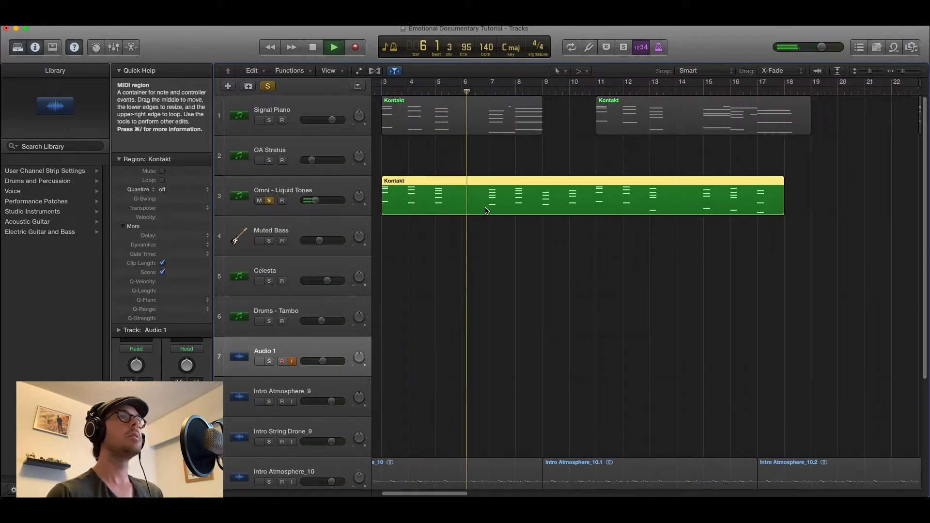
key("space")
left_click(309, 352)
left_click(269, 362)
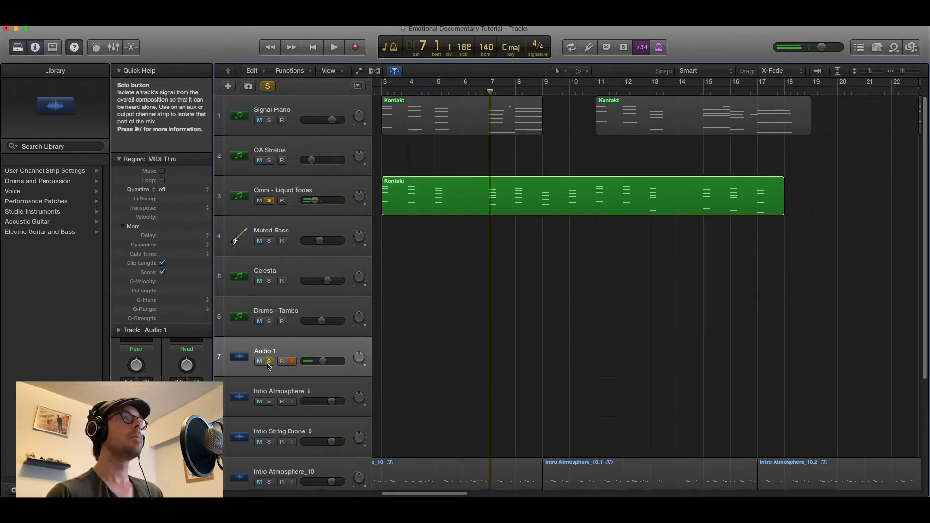
Split the Omni - Liquid Tones region at bars 9 and 11 and delete the section in between
left_click(544, 194)
left_click(598, 189)
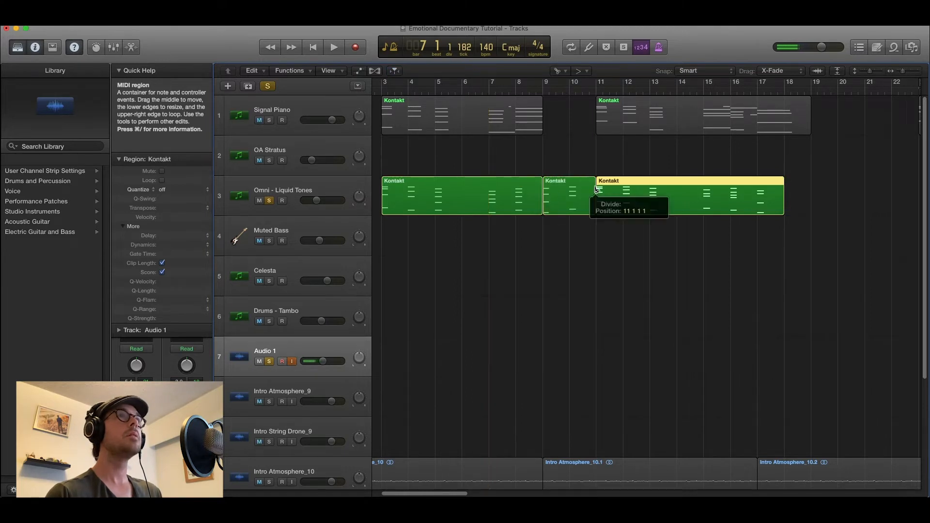
left_click(568, 193)
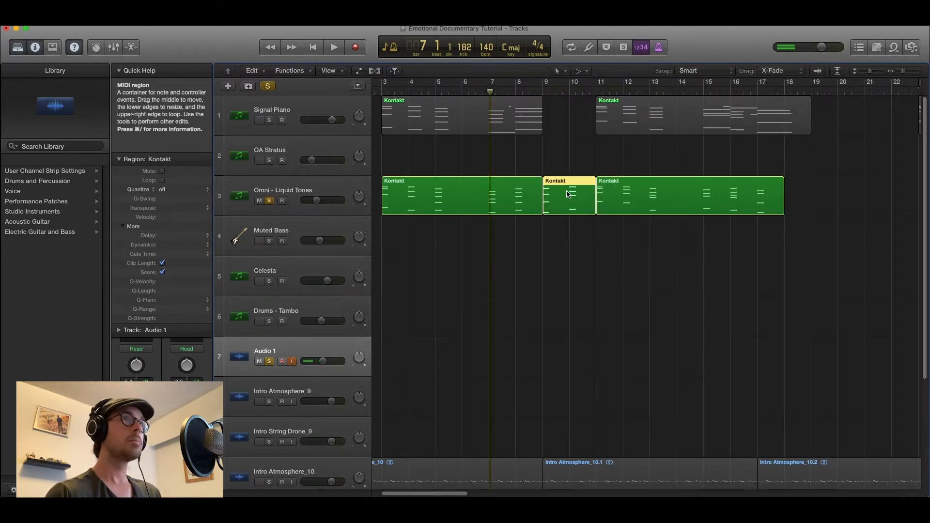
key("Delete")
Turn off all track solos while playing on from bar 7 to hear the Liquid Tones chords with the other tracks
key("space")
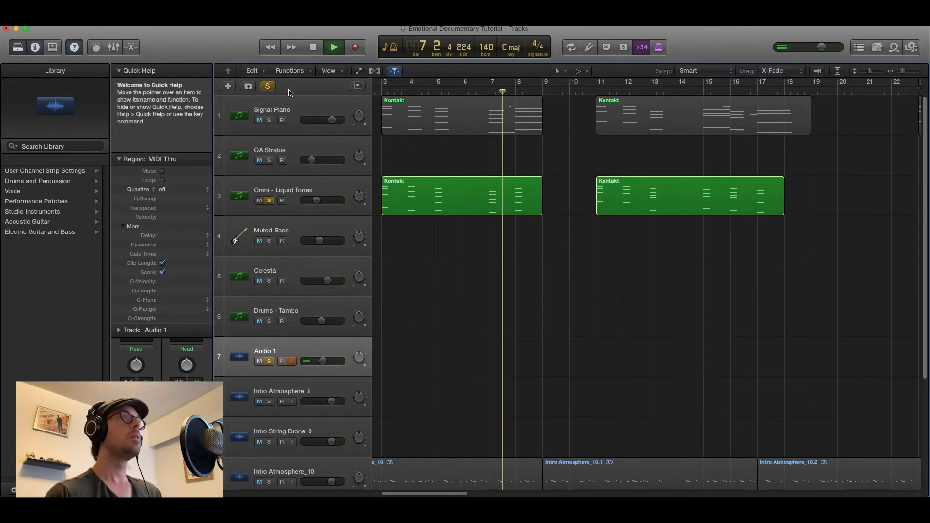
left_click(268, 86)
scroll(515, 114, "down", 8)
scroll(514, 113, "left", 5)
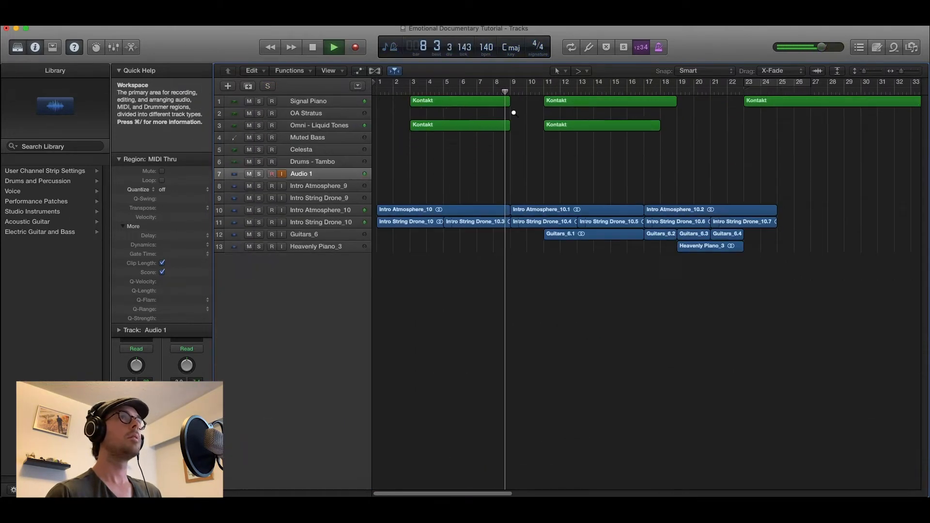
scroll(513, 113, "up", 3)
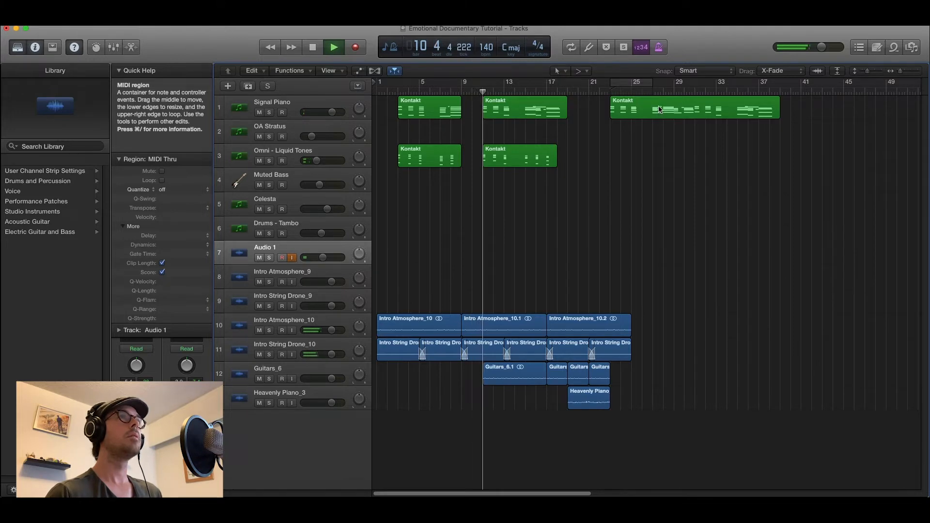
Add Chords - Fixed Length/Velocity.mid from Finder to the Omni - Liquid Tones track at bar 23, and play on to bar 20
key("super+Tab")
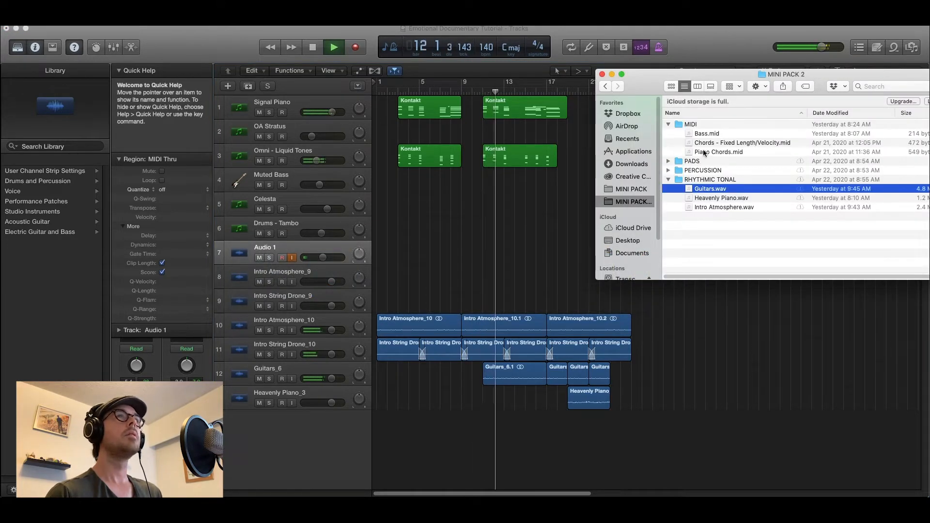
left_click_drag(706, 143, 635, 149)
key("super+Left")
key("super+Up")
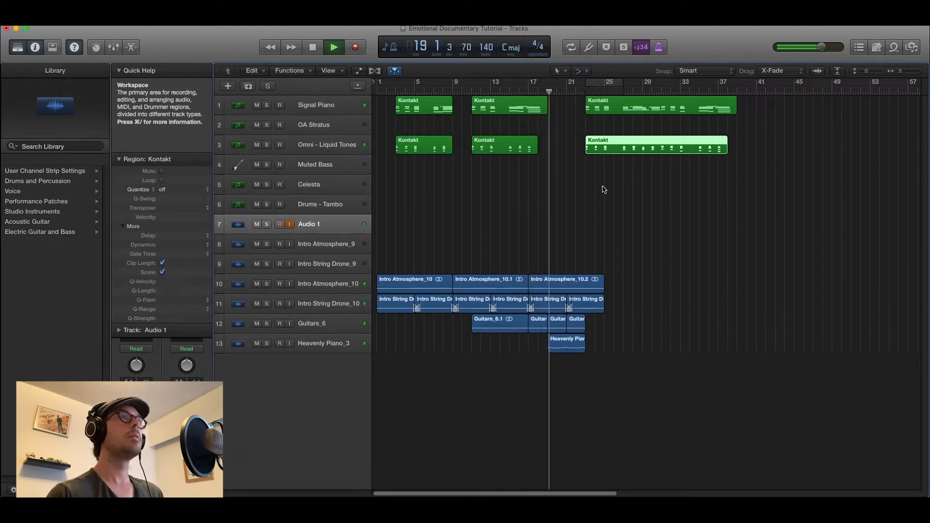
key("space")
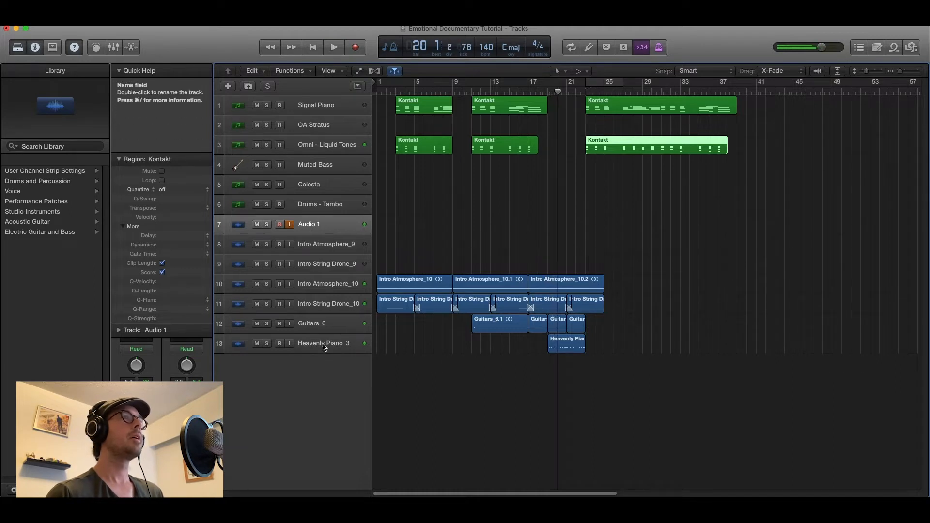
Move the Audio 1 track to the end of the track list, below Heavenly Piano
left_click(320, 341)
left_click(326, 224)
left_click_drag(325, 224, 338, 351)
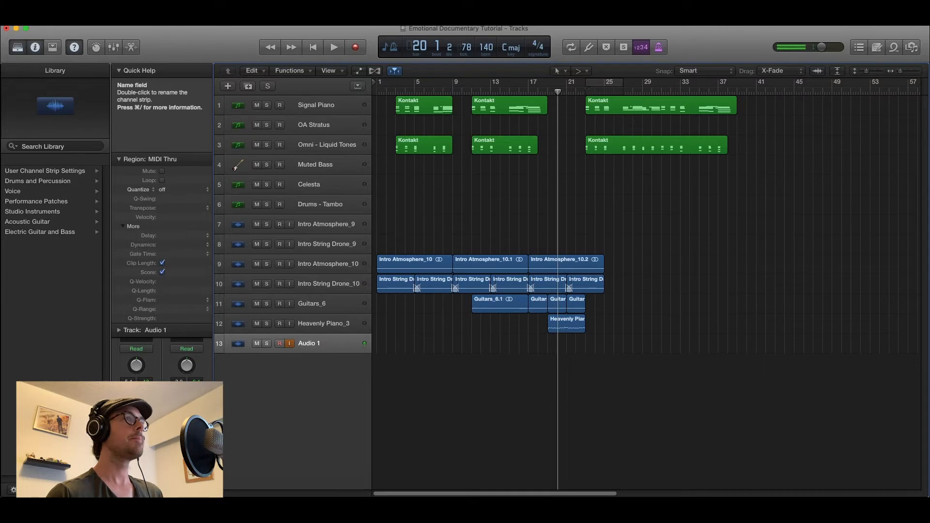
Add Heartbeat Kick.wav from the PERCUSSION folder in Finder to a new track below Audio 1, starting at bar 17
key("super+Tab")
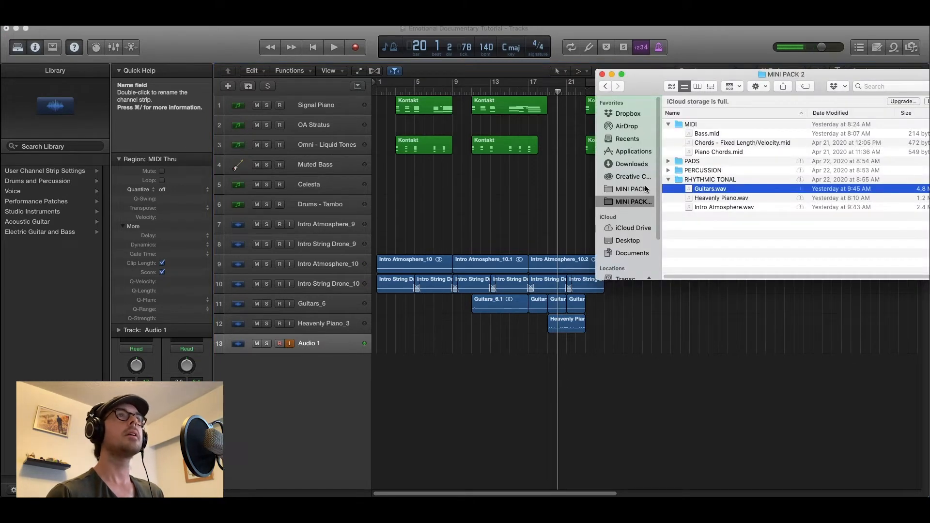
left_click(667, 179)
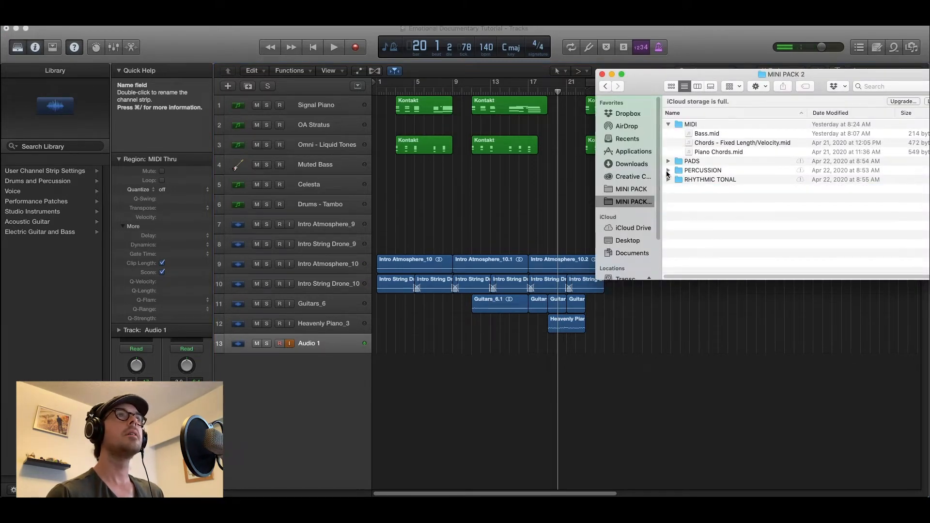
left_click(667, 171)
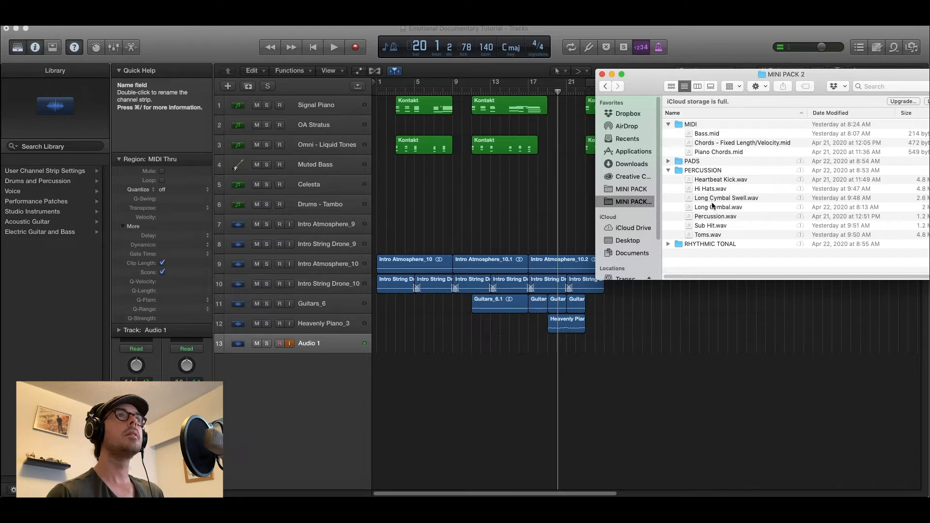
left_click_drag(648, 292, 530, 358)
Play the arrangement from bar 17 to bar 23 to hear the heartbeat kick with the other tracks
left_click(527, 87)
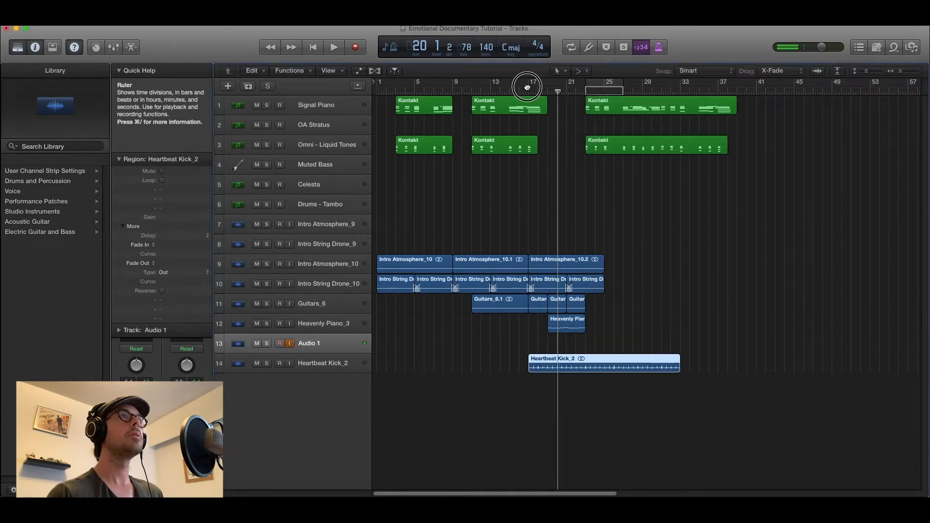
left_click(528, 90)
key("space")
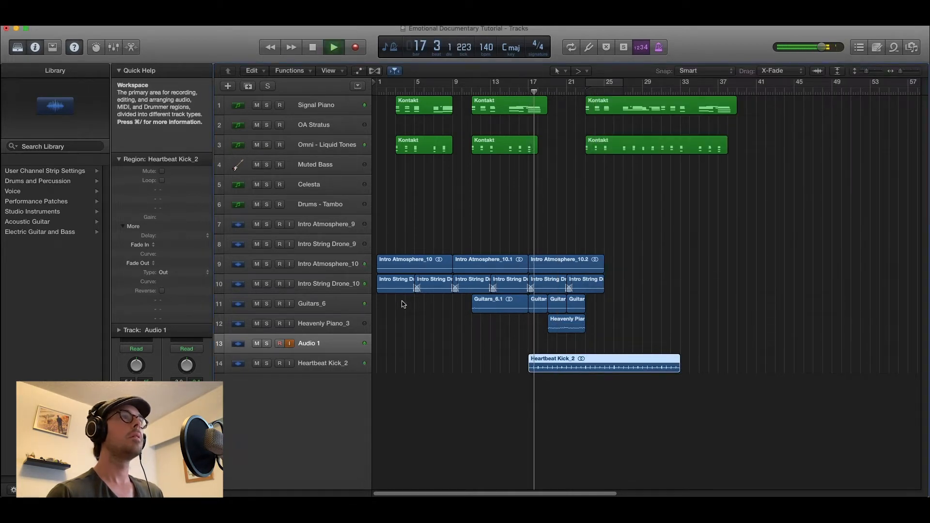
left_click(335, 364)
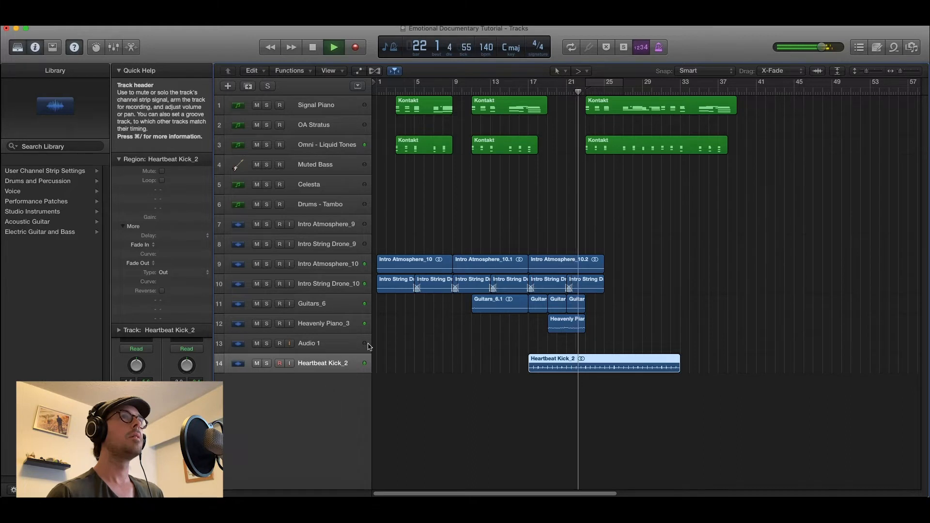
key("space")
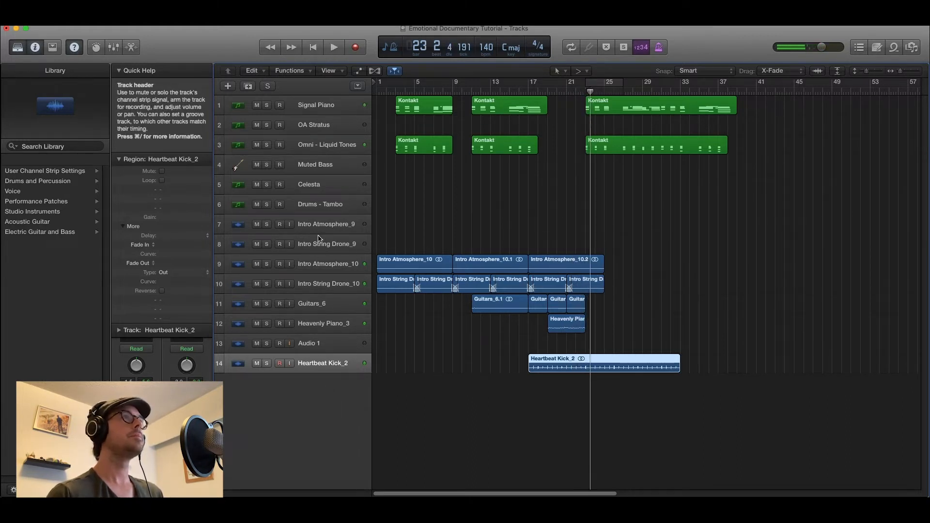
left_click(333, 340)
Repeat the Heavenly Piano_3 region back to back from bar 23 until it reaches bar 39
key("super+Right")
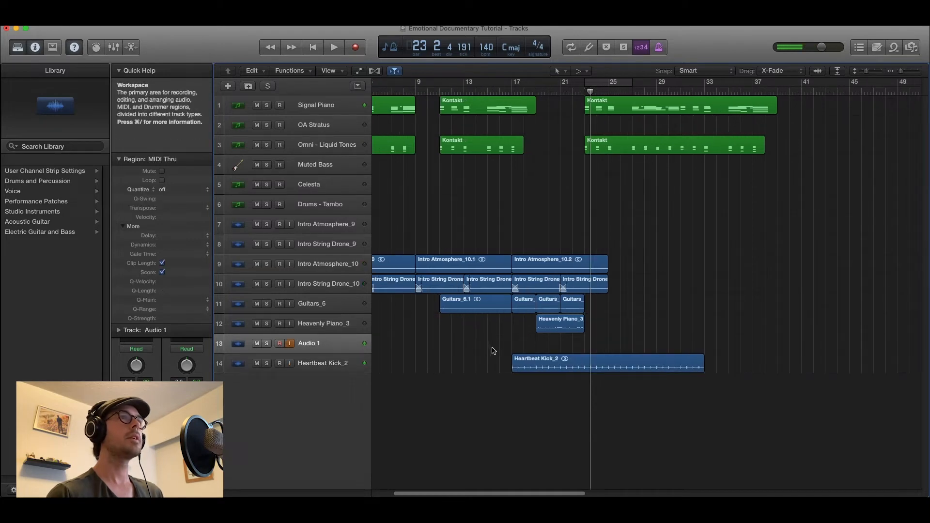
key("super+Down")
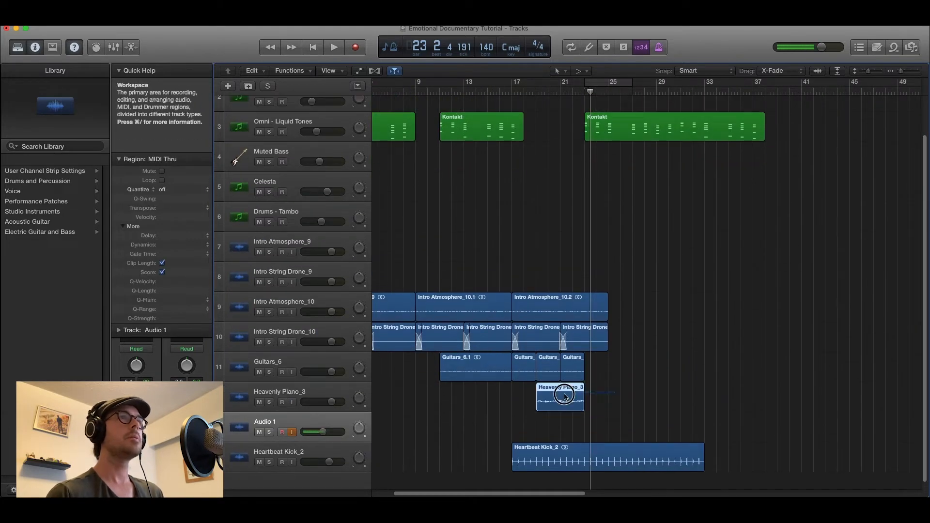
left_click_drag(564, 395, 758, 395)
left_click(710, 395)
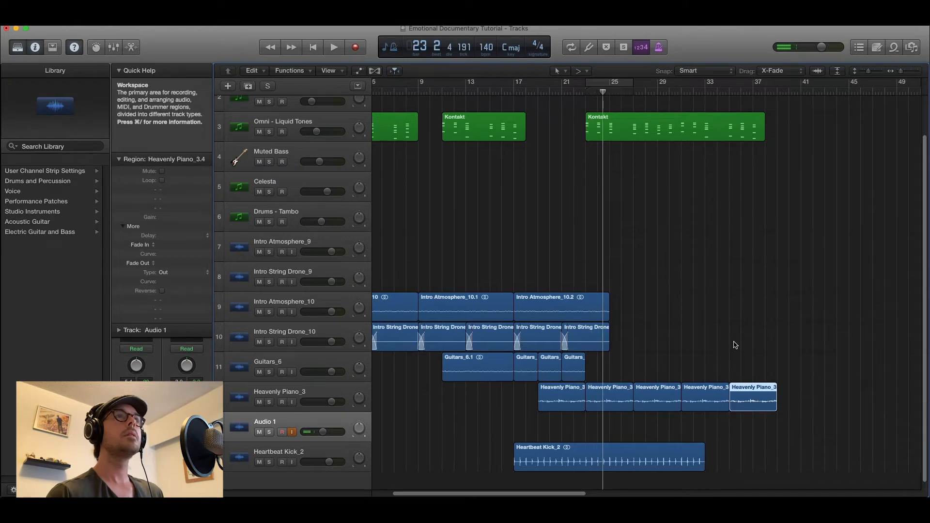
Automate the Heavenly Piano_3 volume to rise from -11.5 dB at bar 19 to 0.0 dB at bar 23
scroll(734, 343, "down", 5)
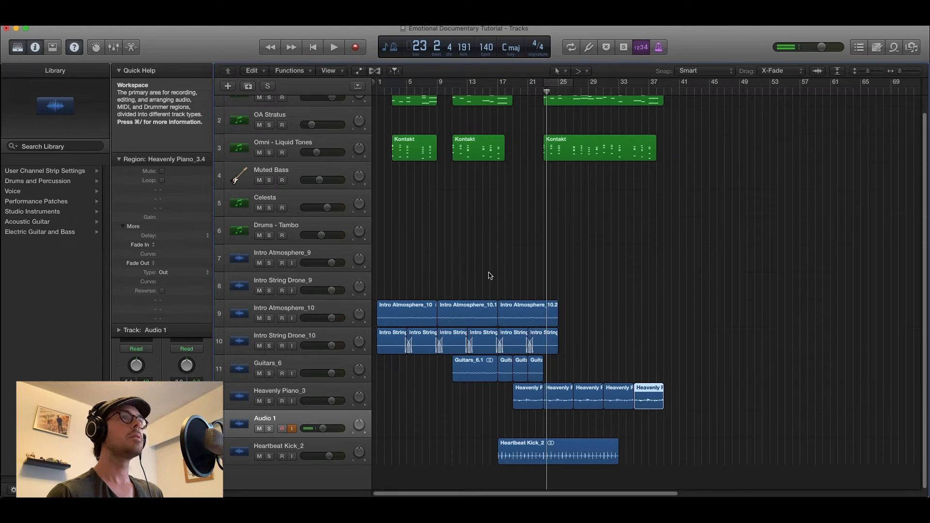
key("a")
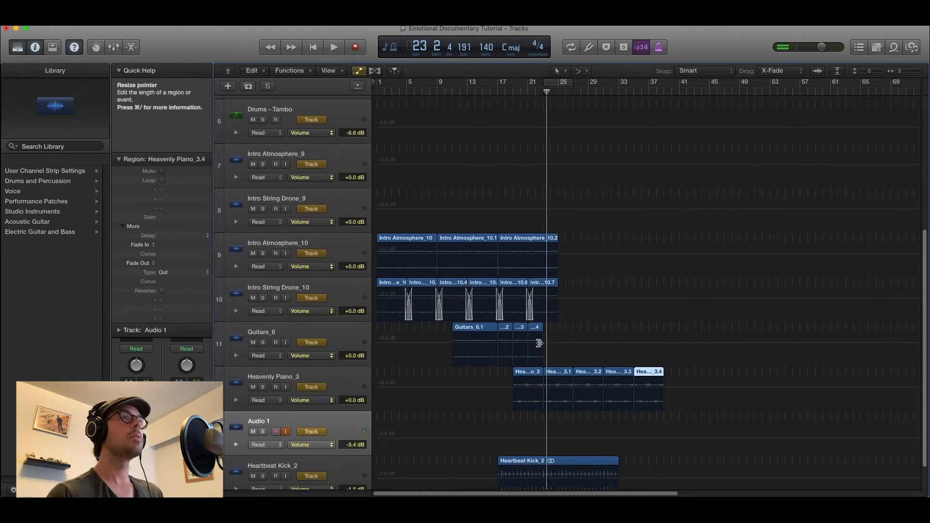
left_click(543, 389)
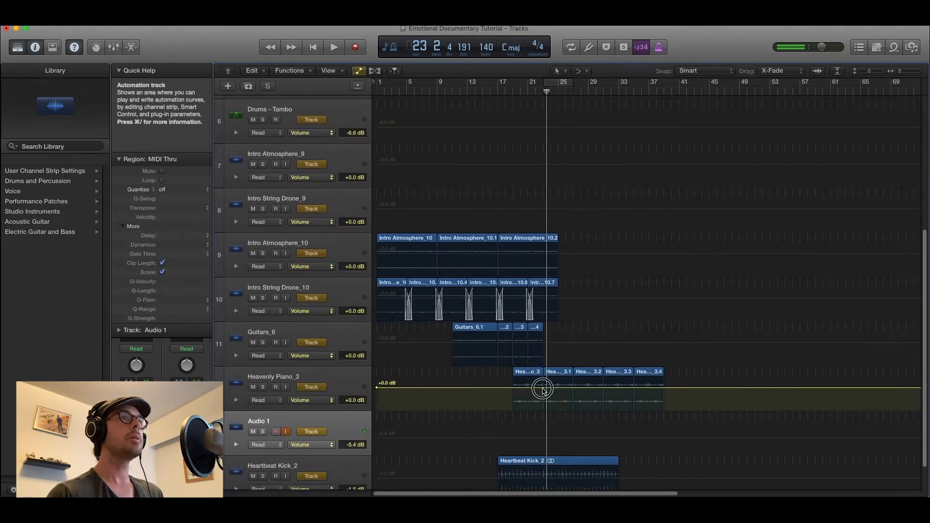
left_click(512, 388)
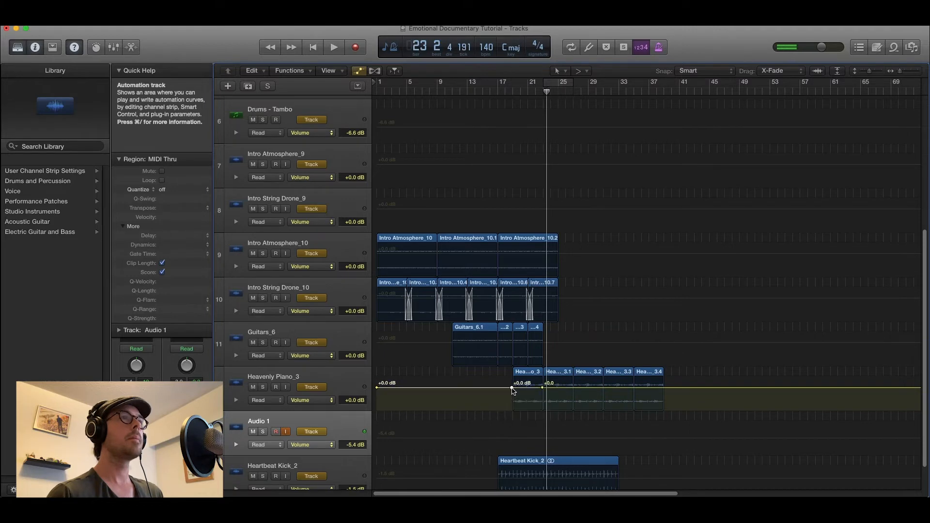
left_click_drag(512, 387, 512, 398)
Play from bar 18 to hear the heavenly piano fade in, and hide the automation lanes
left_click(504, 91)
key("space")
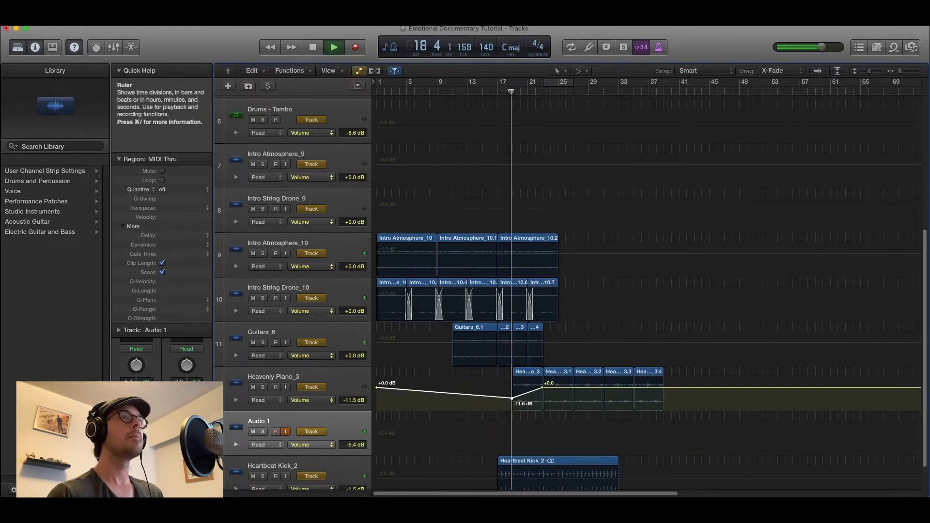
scroll(581, 241, "down", 5)
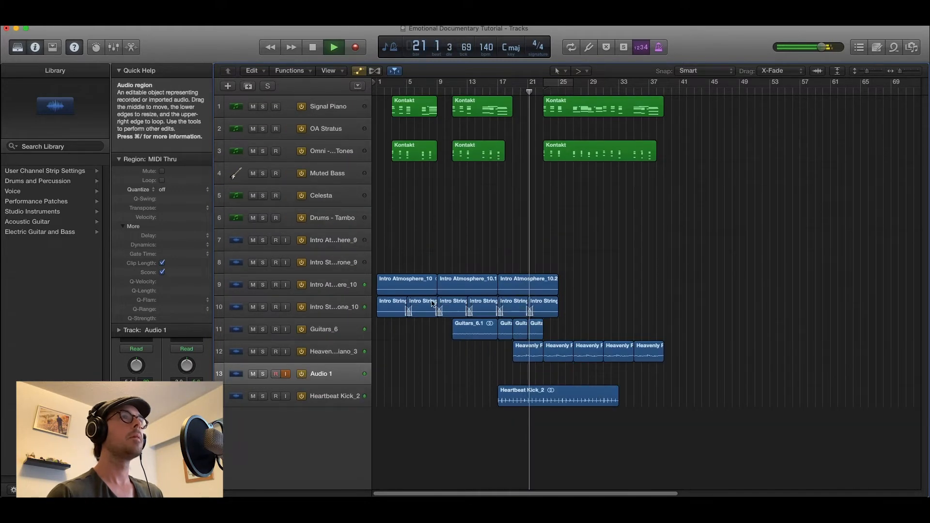
left_click(339, 354)
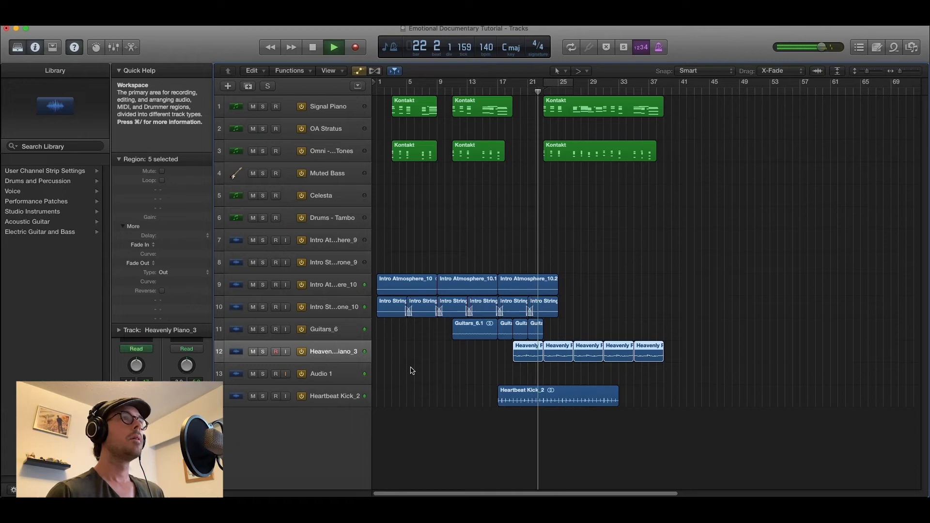
left_click(358, 71)
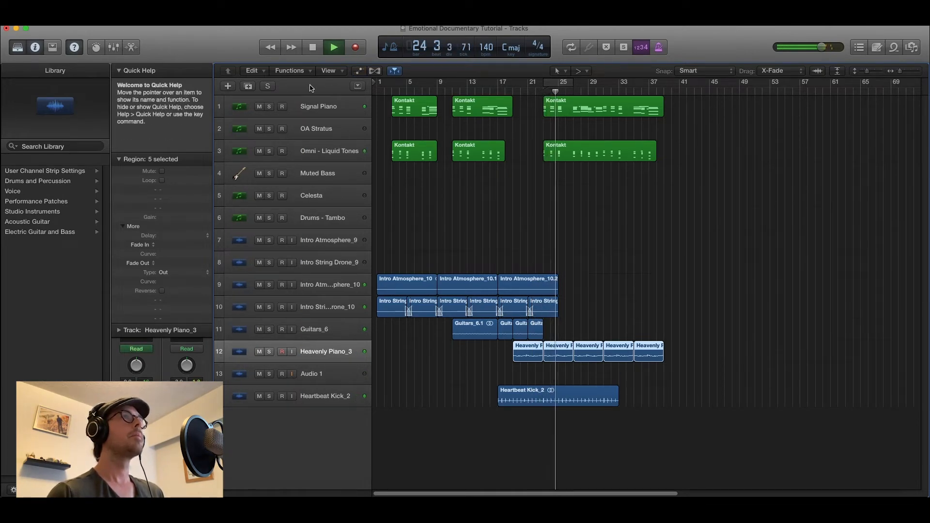
Show automation, fine-tune the Heavenly Piano_3 volume level after bar 23, and hide automation again while playing on to bar 30
left_click(359, 71)
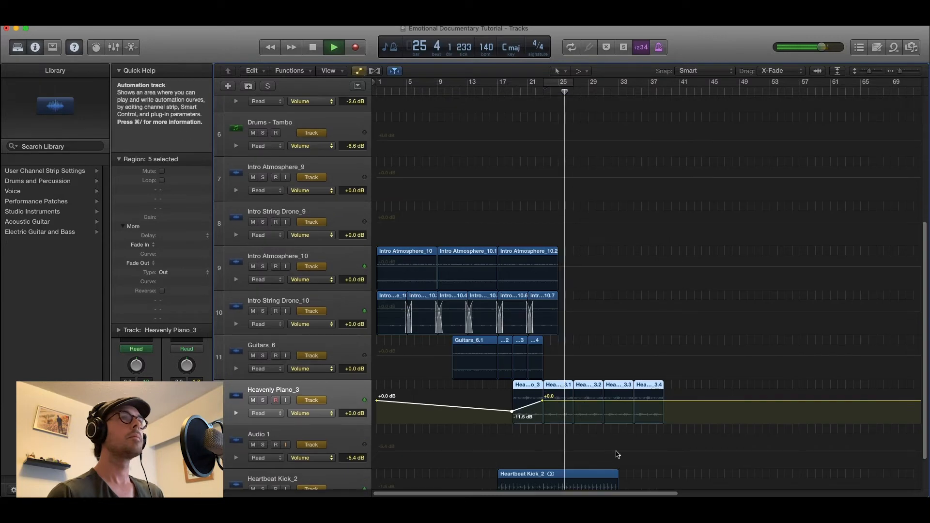
left_click_drag(614, 404, 613, 406)
left_click(358, 74)
scroll(587, 246, "left", 1)
scroll(587, 245, "down", 2)
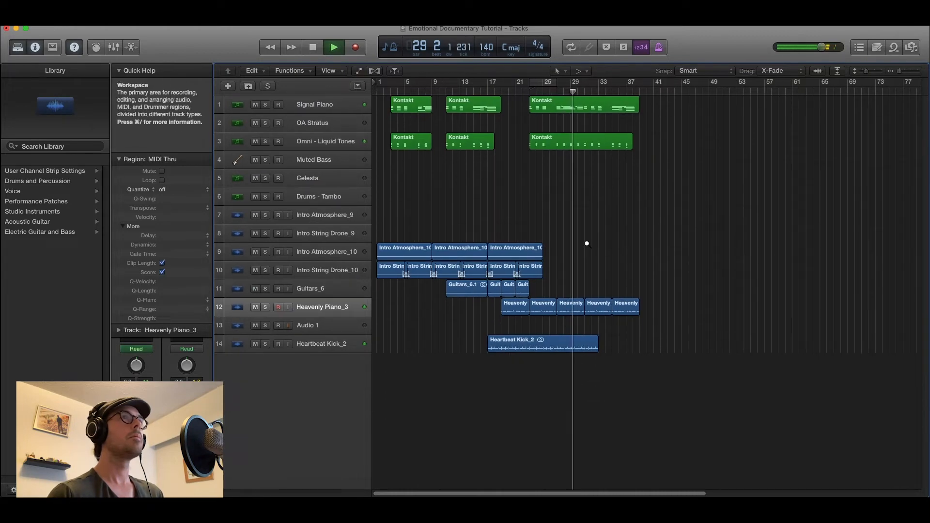
left_click(345, 325)
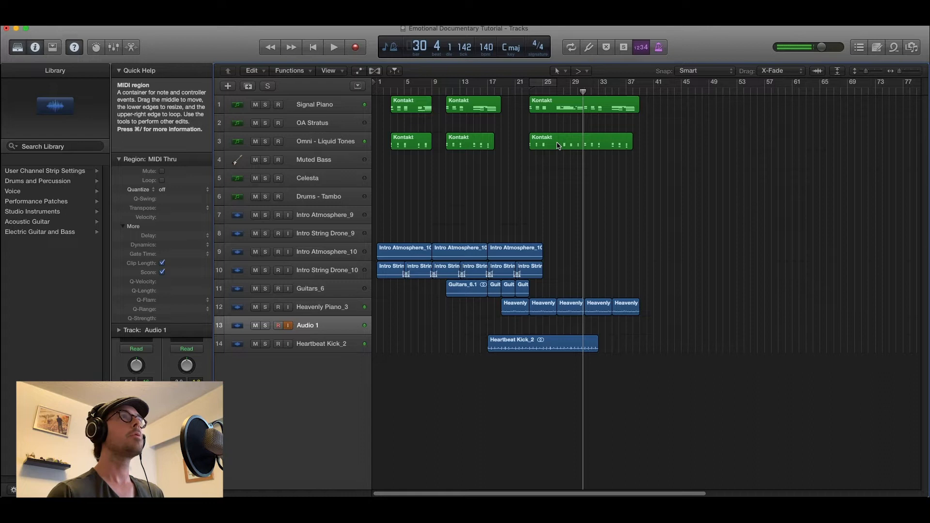
Copy the Omni - Liquid Tones region at bar 23 to the OA Stratus track and play it soloed from bar 23
left_click_drag(558, 145, 557, 125)
left_click(529, 92)
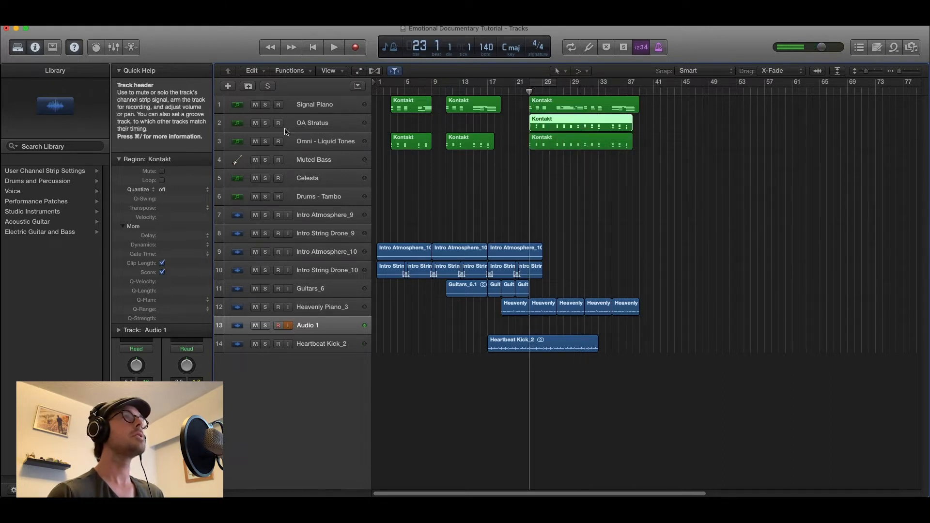
left_click(265, 124)
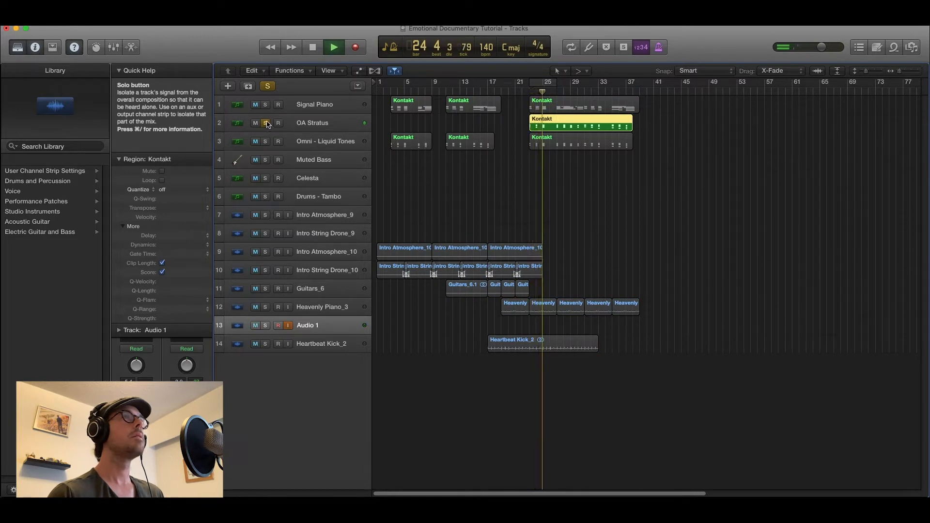
Turn off all track solos and play on to bar 31 to hear OA Stratus with the other tracks
left_click(269, 86)
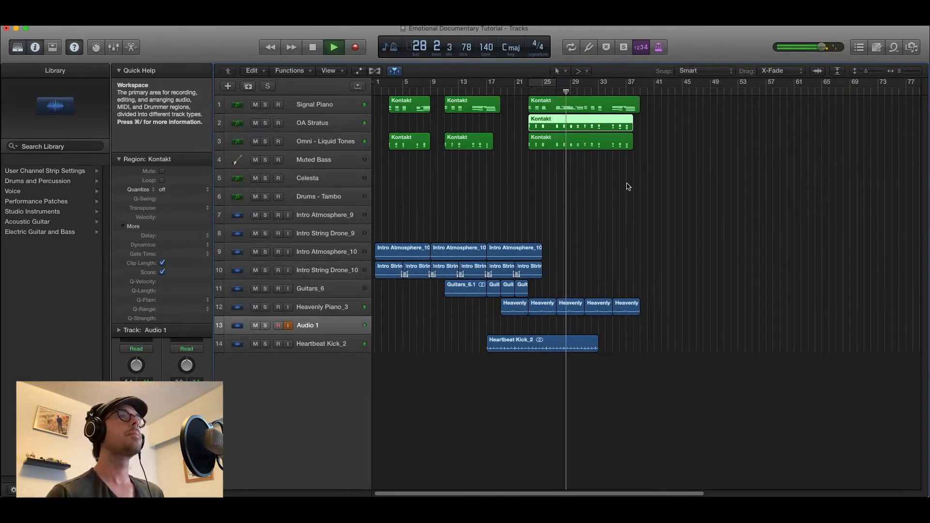
key("super+Right")
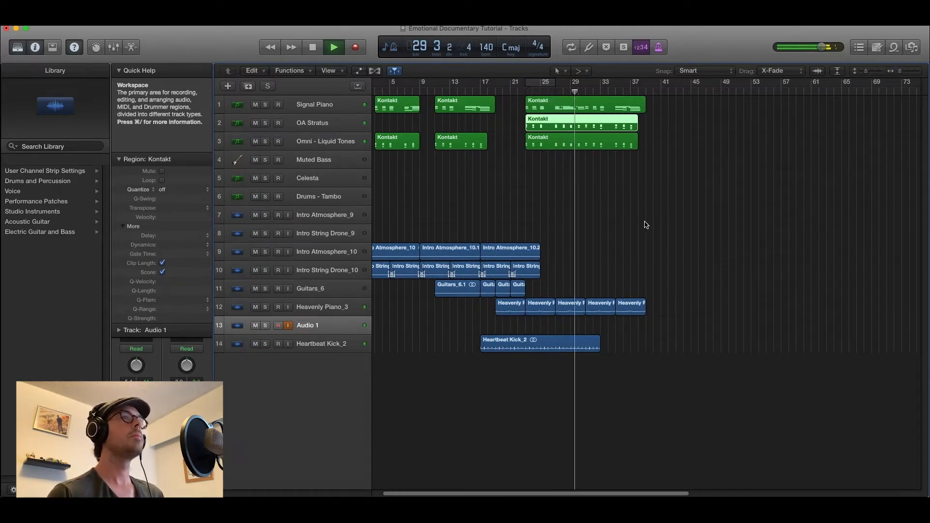
key("super+Down")
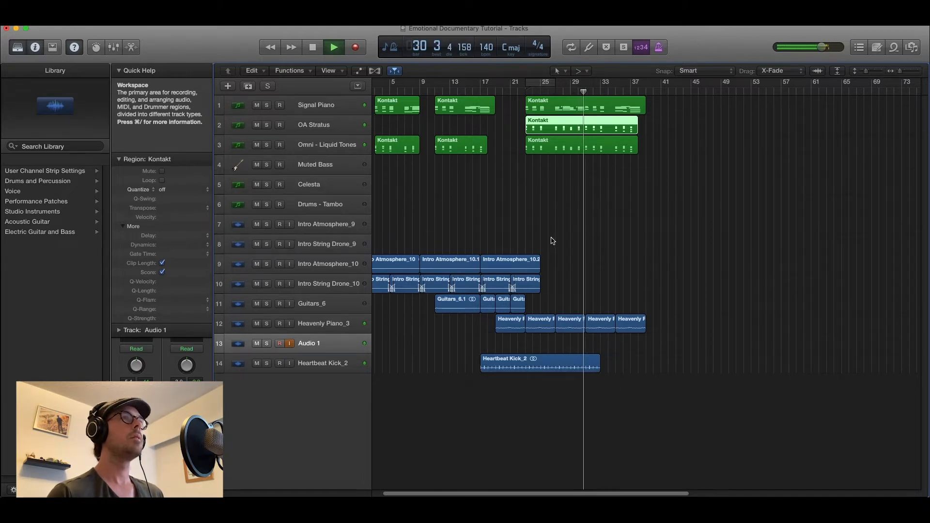
scroll(566, 260, "left", 2)
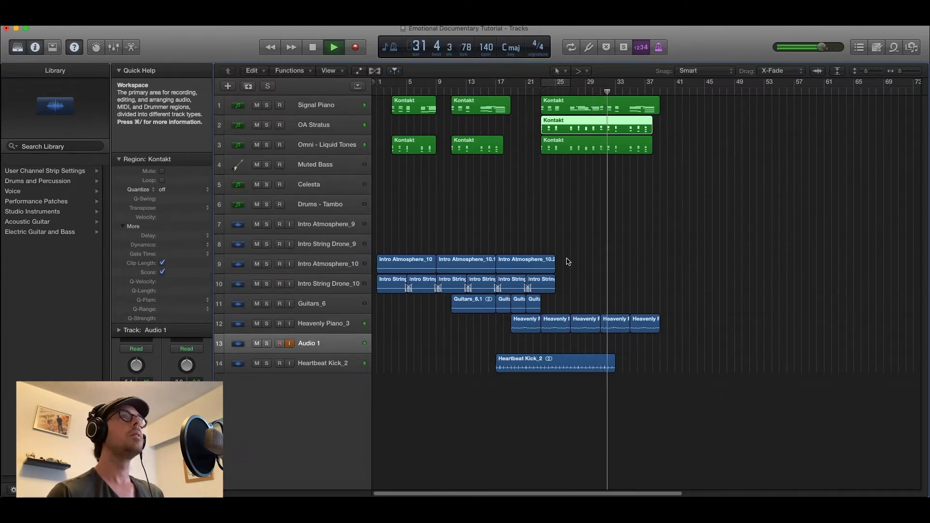
key("space")
Split the last Intro Atmosphere_10 and Intro String Drone_10 regions at bar 23 and delete the parts after it
left_click(542, 88)
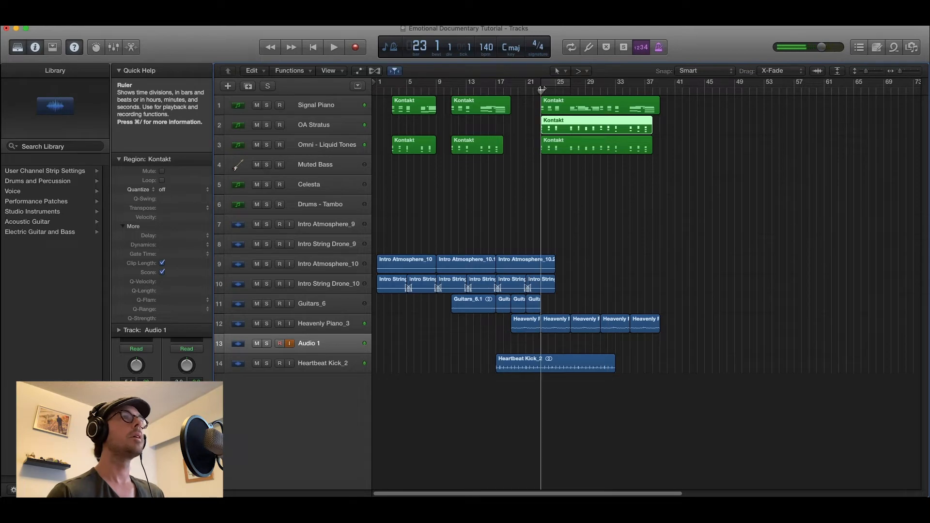
key("super+Right")
key("super+Down")
scroll(632, 265, "up", 4)
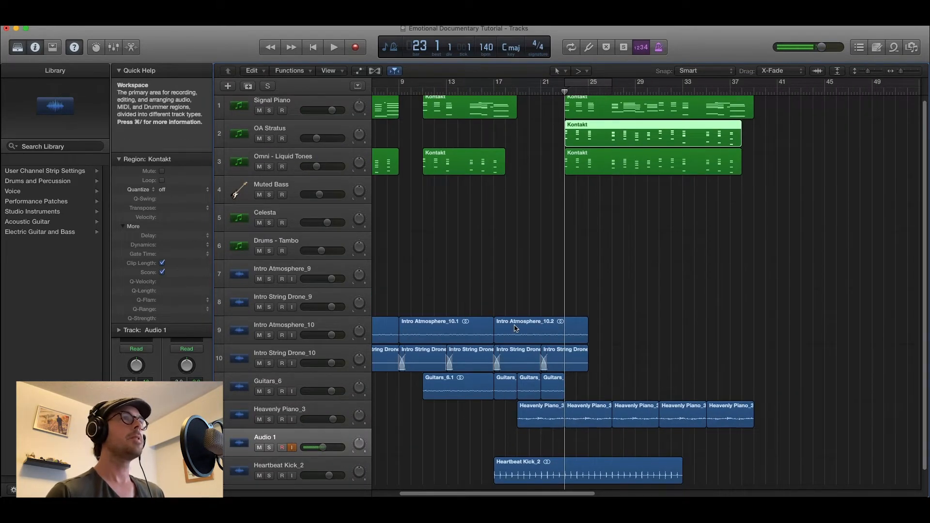
scroll(570, 352, "up", 5)
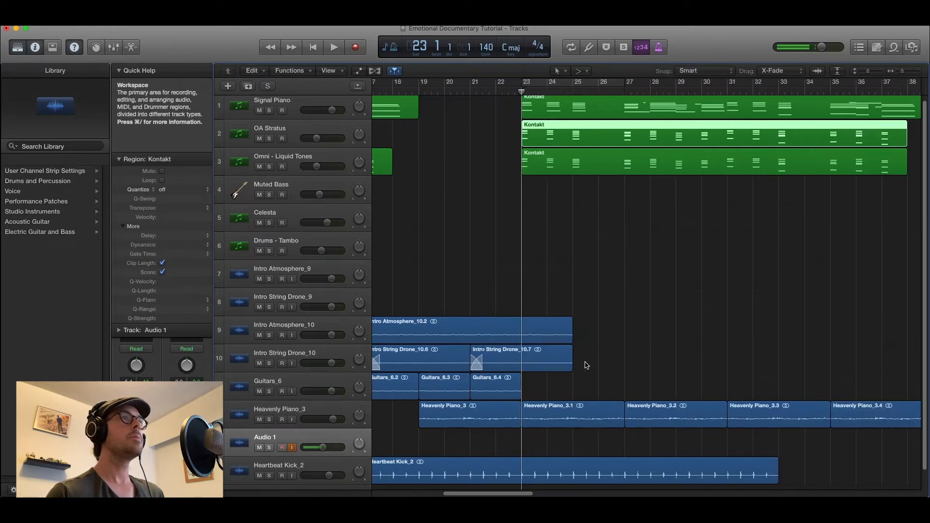
left_click_drag(664, 358, 610, 328)
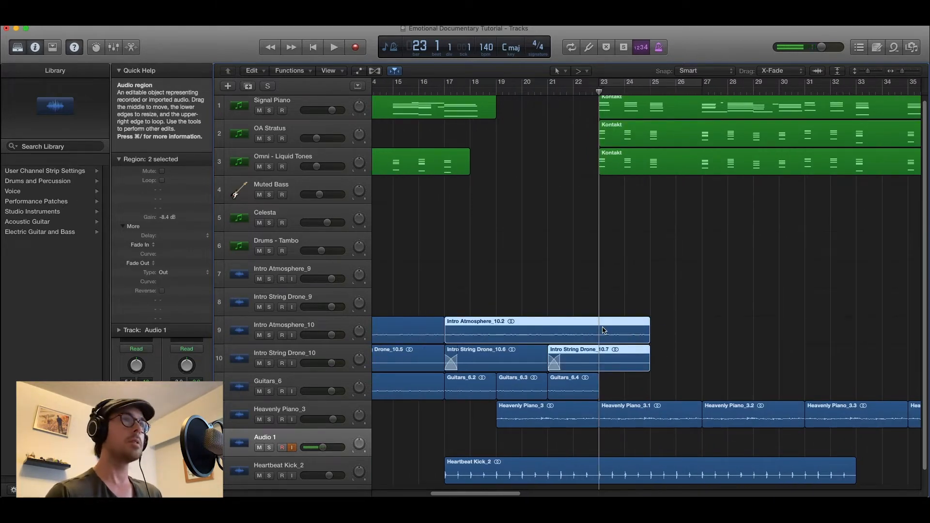
key("super+t")
left_click(601, 332)
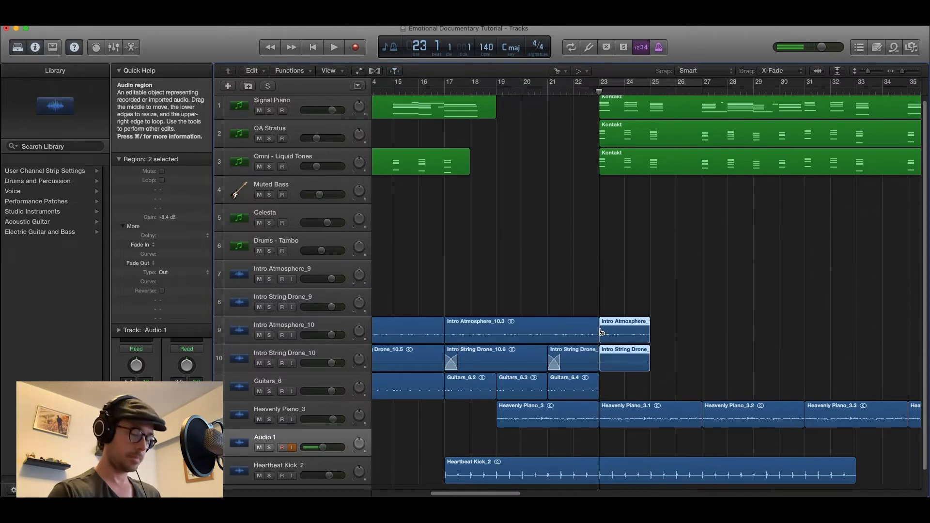
key("Delete")
Switch to the MINI PACK 2 folder in Finder, expand PADS and preview Strings - Main Progression.wav
scroll(601, 338, "down", 5)
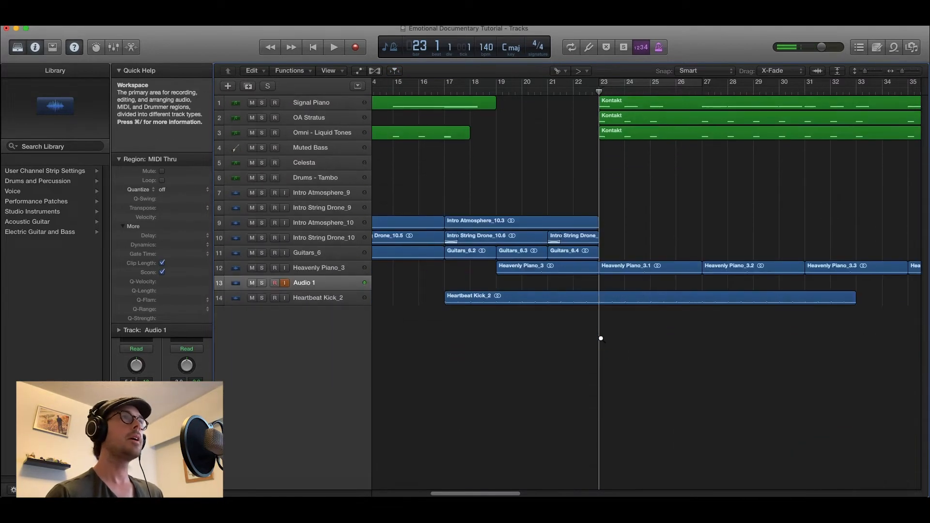
scroll(600, 338, "left", 3)
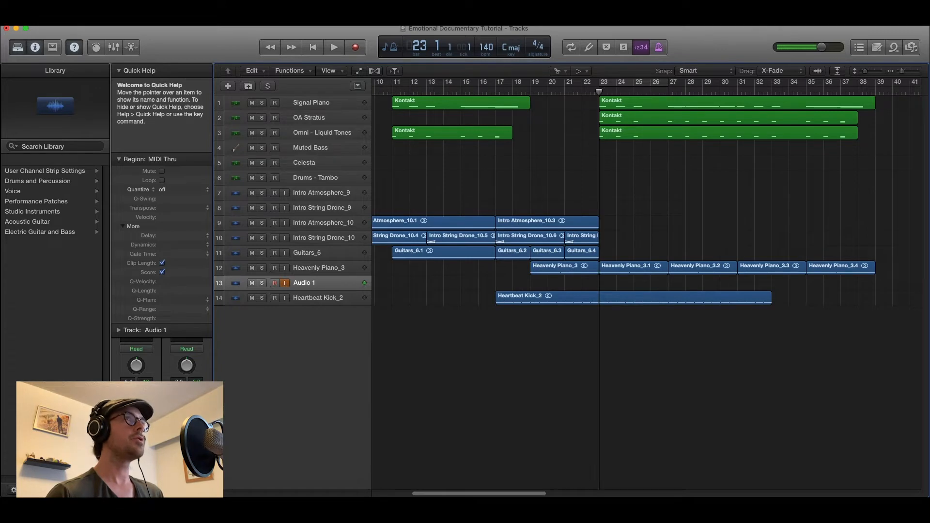
key("super+Tab")
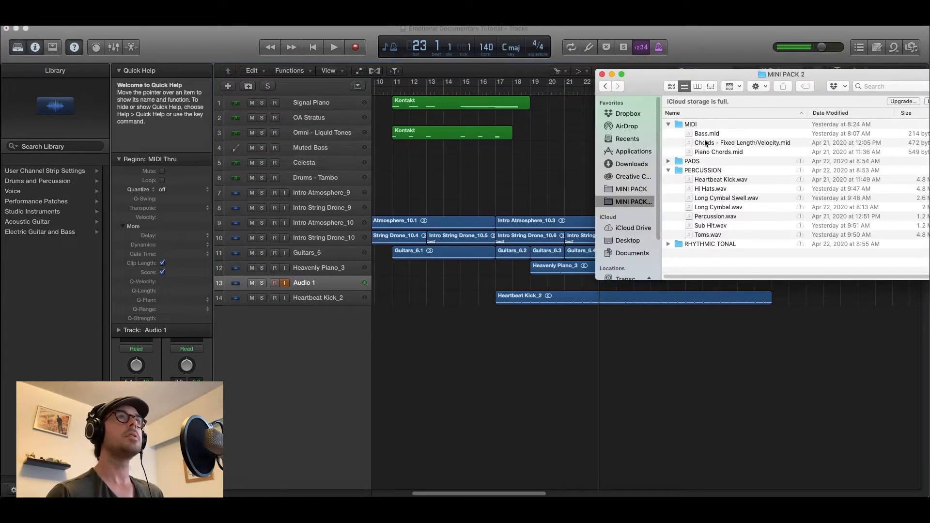
left_click_drag(642, 88, 440, 339)
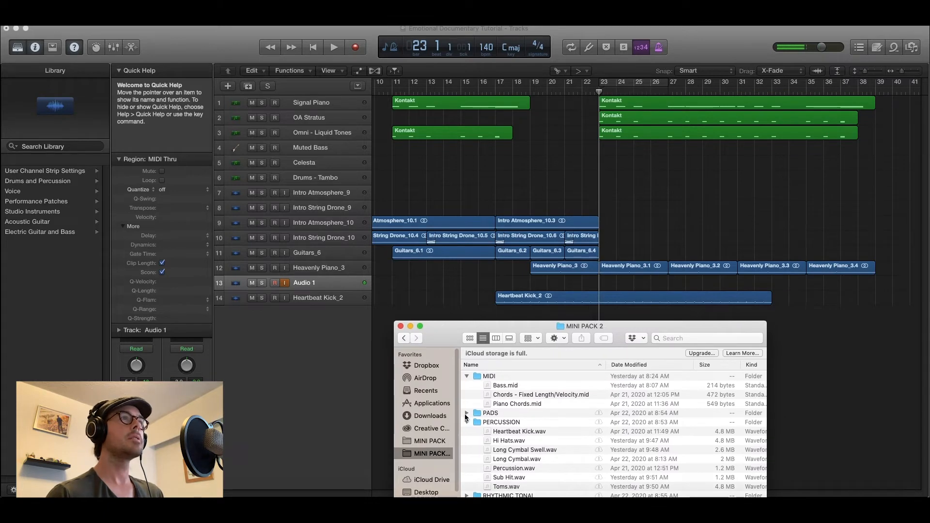
left_click(466, 413)
left_click(507, 431)
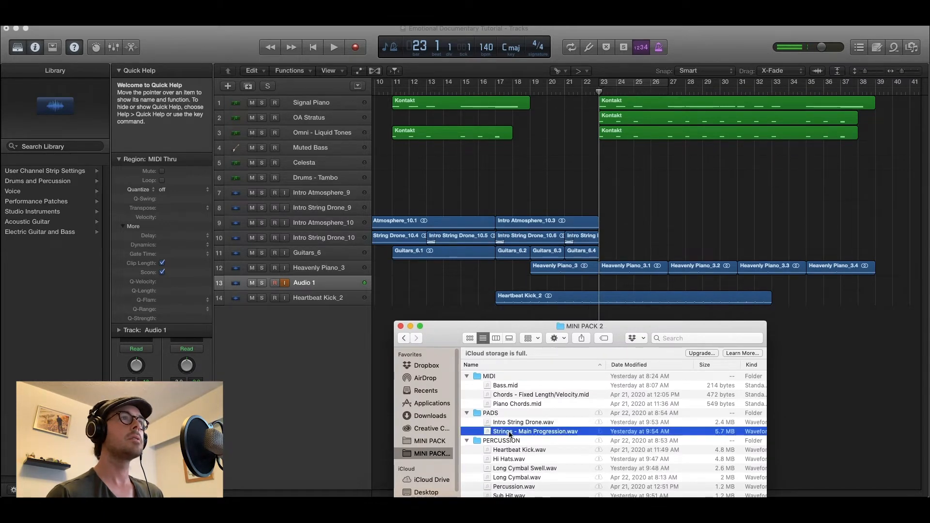
key("space")
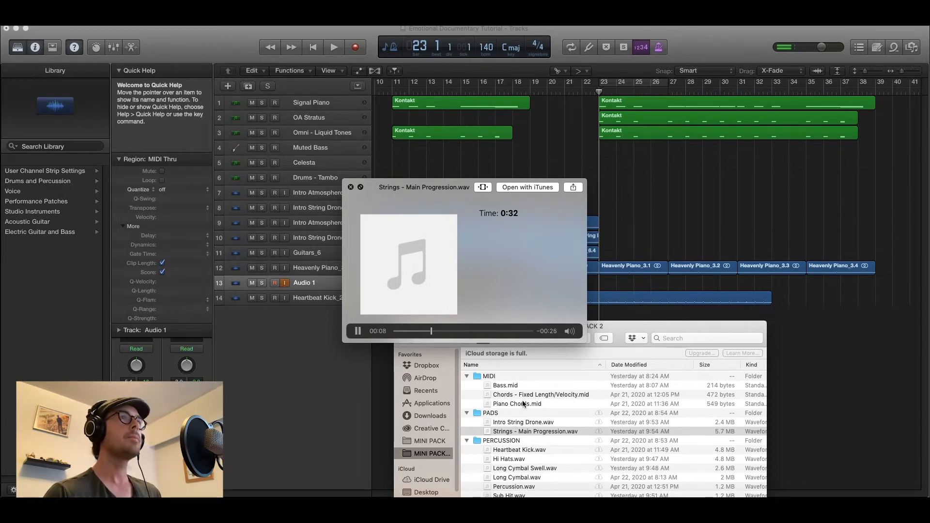
Add Strings - Main Progression.wav from the sample folder to the Guitars_6 track at bar 23
left_click(519, 430)
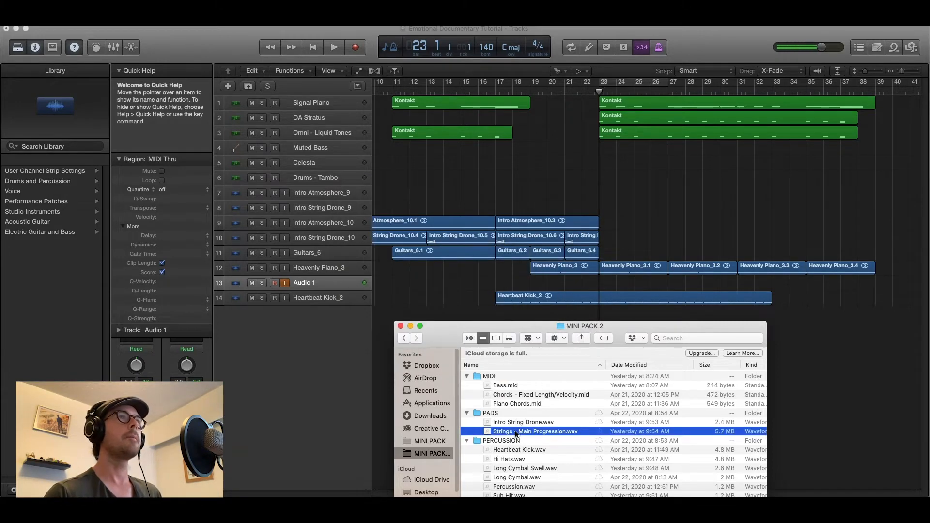
left_click_drag(516, 433, 610, 252)
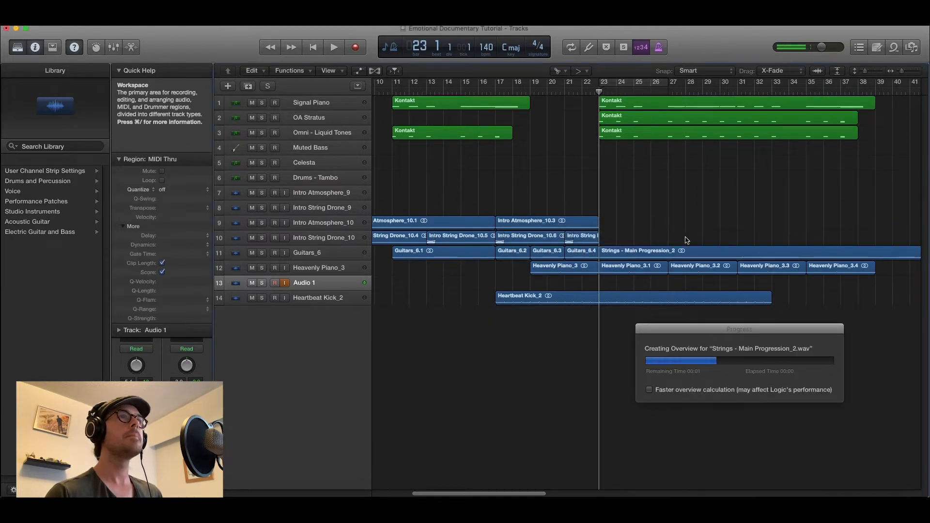
scroll(686, 242, "down", 3)
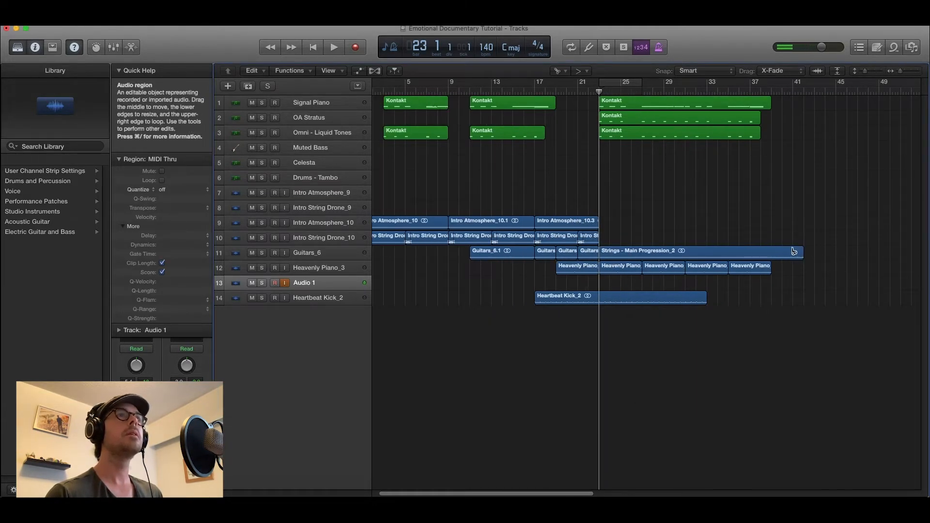
Split the last Guitars_6 region at bar 22 and undo the extra split made in the Strings - Main Progression_2 region
scroll(795, 253, "up", 5)
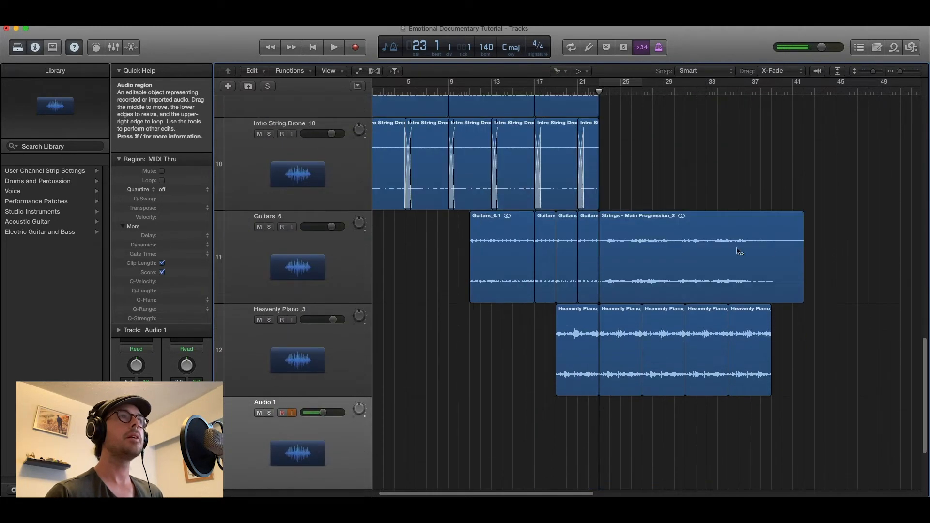
left_click(589, 255)
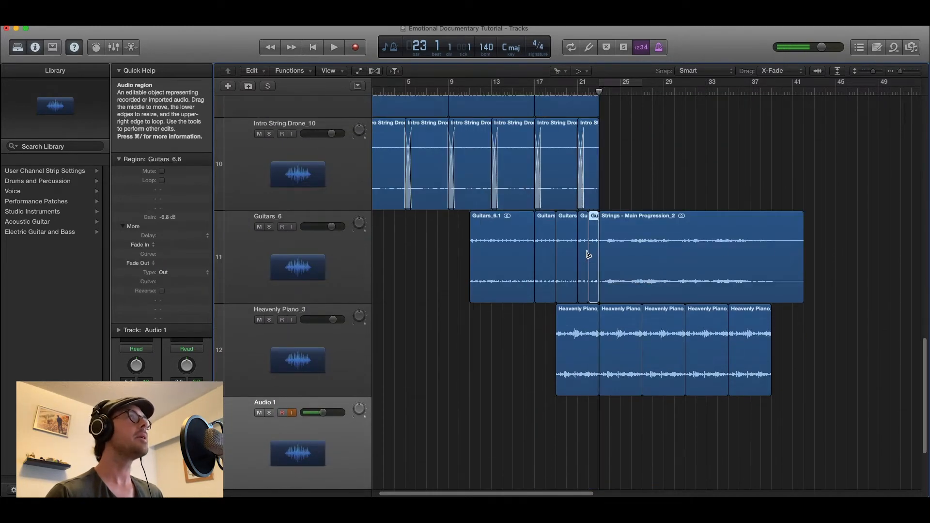
left_click(636, 251)
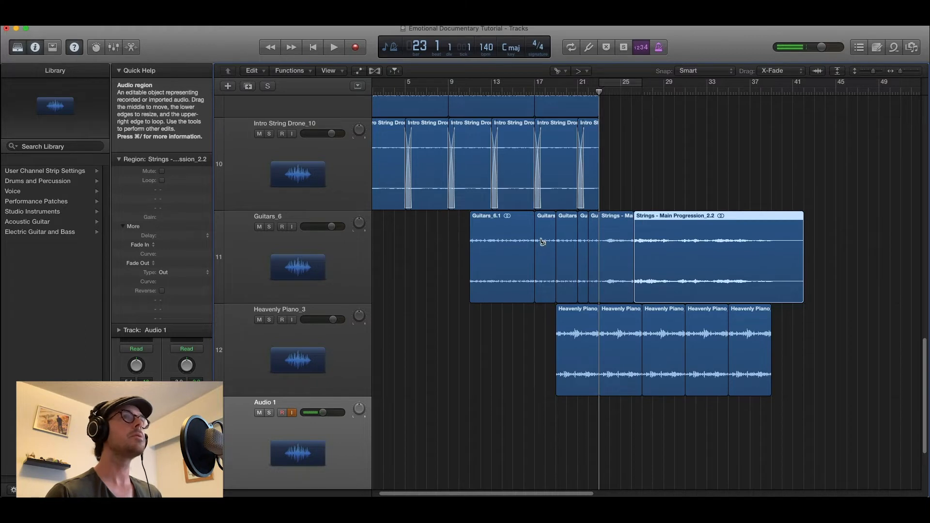
key("super+z")
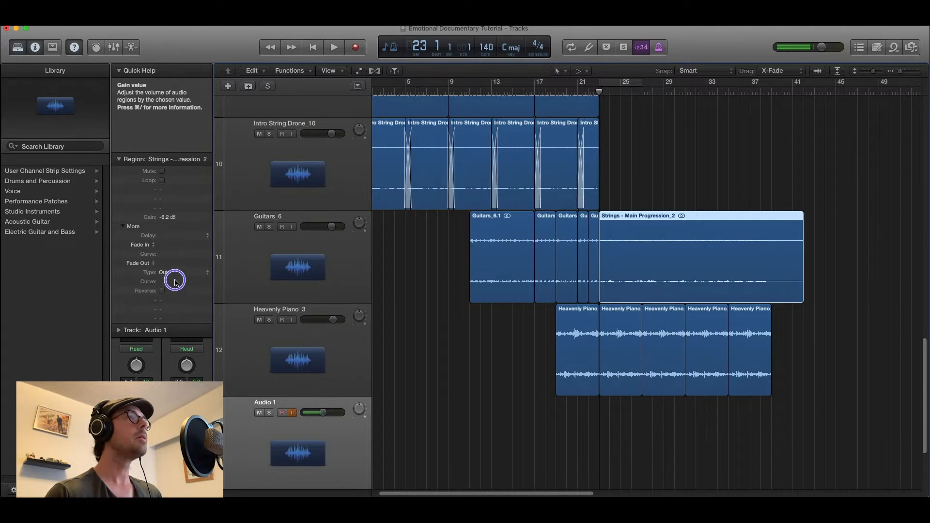
Set the Strings - Main Progression_2 region's gain to -6.0 dB and play from bar 23 with the other tracks
left_click(579, 87)
key("space")
key("z")
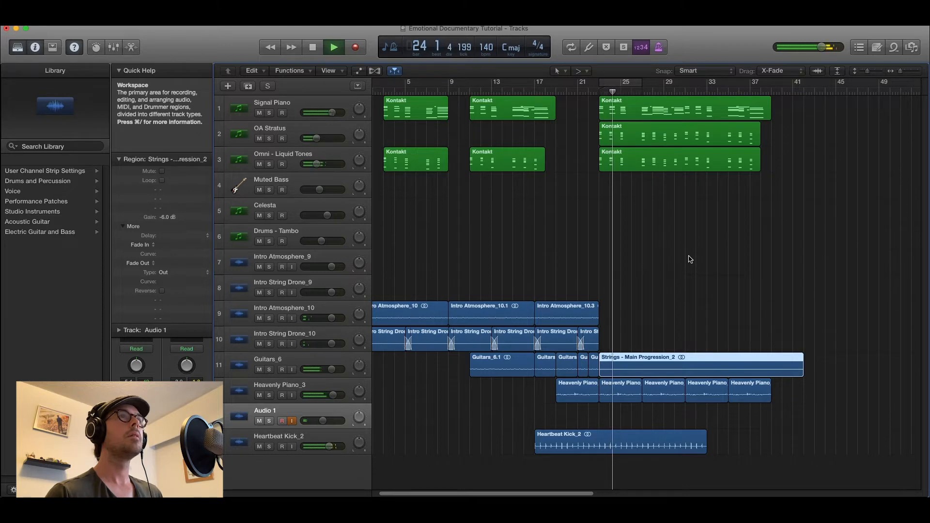
scroll(703, 258, "down", 3)
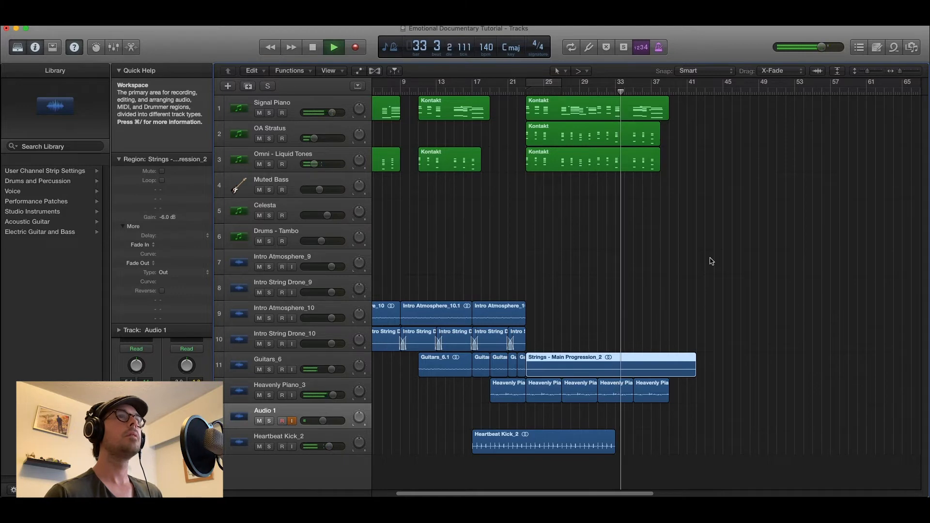
key("super+Right")
key("super+Right")
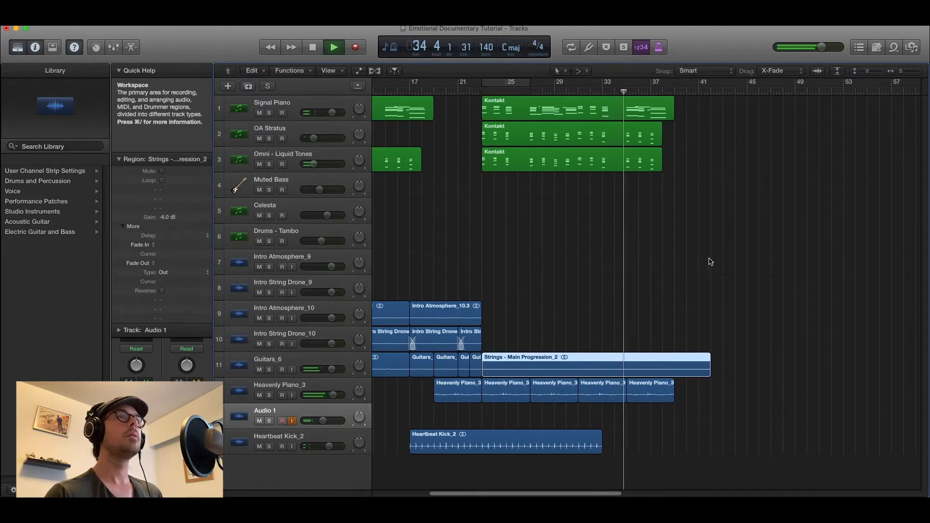
Copy the Heartbeat Kick_2 region to bar 33 and the three Kontakt MIDI regions at bar 23 to bar 39
left_click_drag(560, 441, 757, 439)
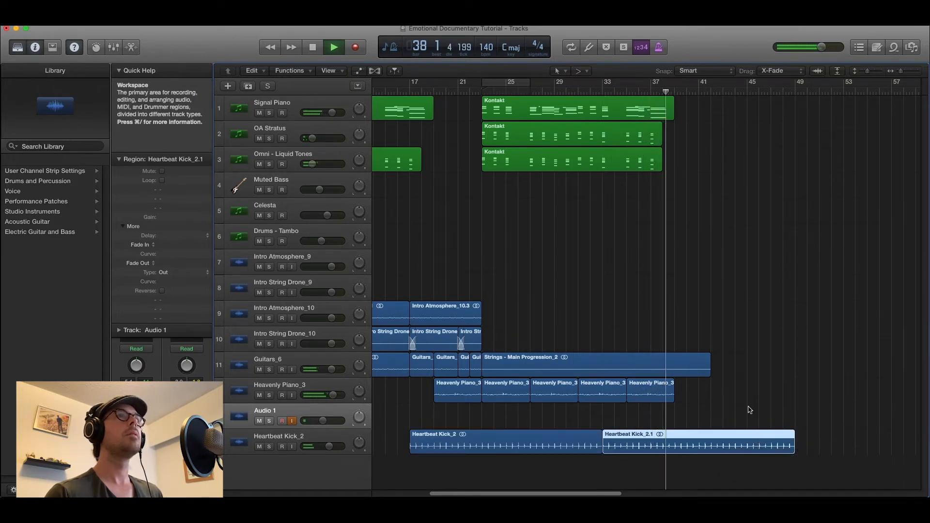
key("space")
left_click_drag(691, 170, 722, 101)
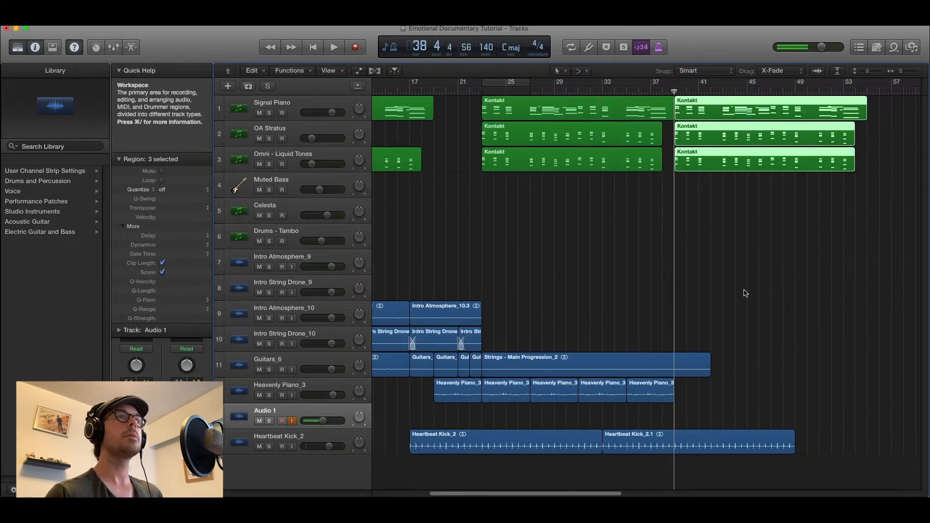
Copy the strings region, with a short crossfade at the junction, and four Heavenly Piano_3 regions to bar 39
left_click_drag(591, 363, 784, 364)
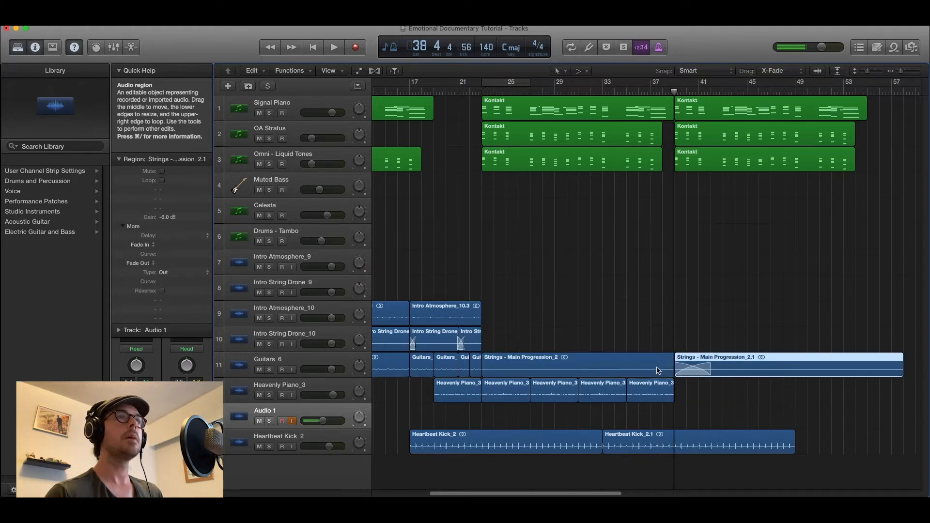
left_click(658, 371)
left_click_drag(706, 370, 698, 394)
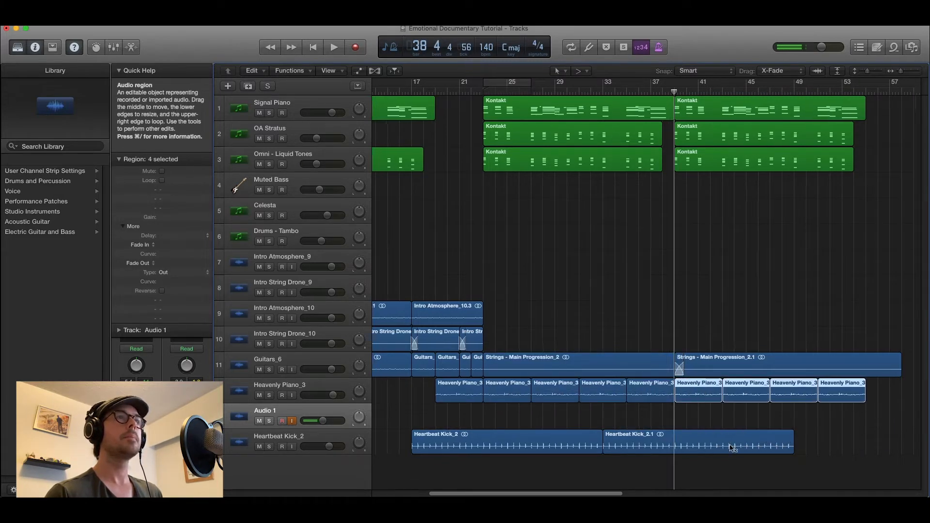
Copy the Heartbeat Kick_2.1 region to bar 49 and play on from about bar 39
key("super+Left")
left_click_drag(698, 442, 820, 442)
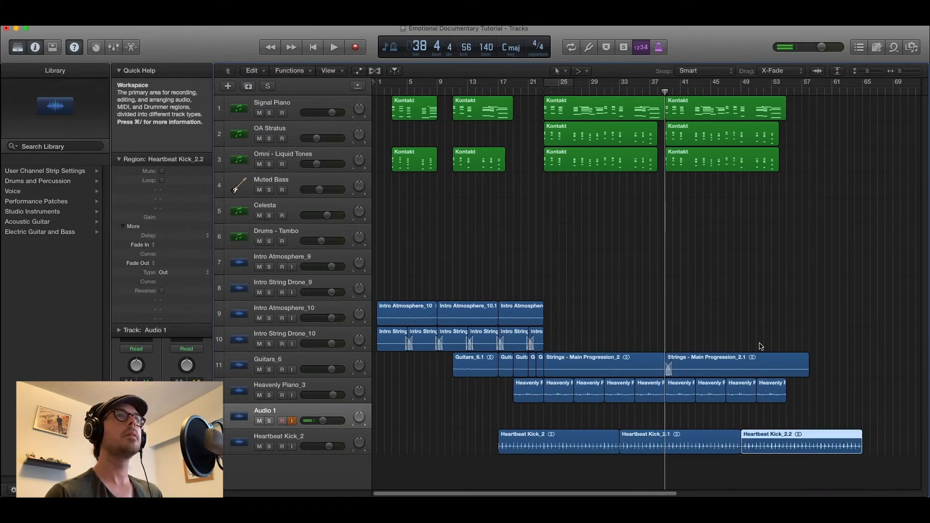
key("space")
Move the Audio 1 track below Heartbeat Kick_2 and stop playback at bar 42
key("super+Up")
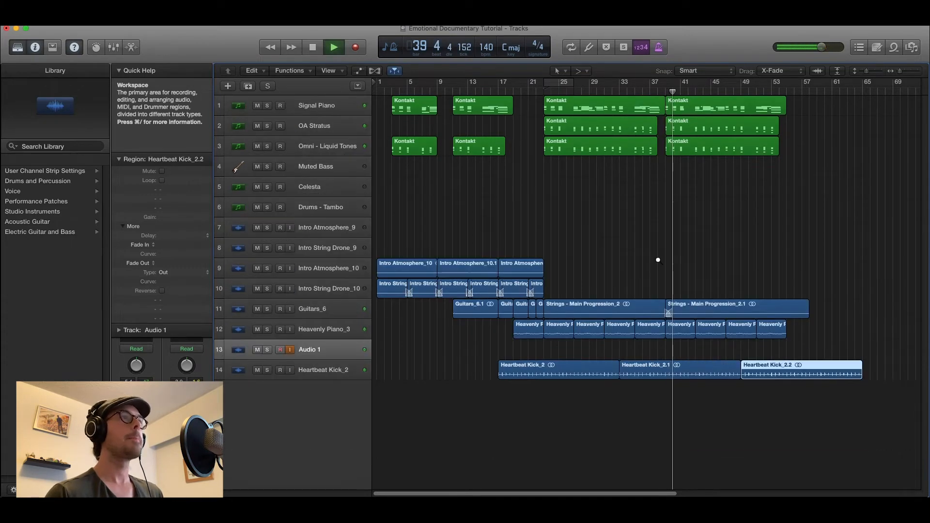
key("super+Left")
left_click_drag(359, 356, 310, 373)
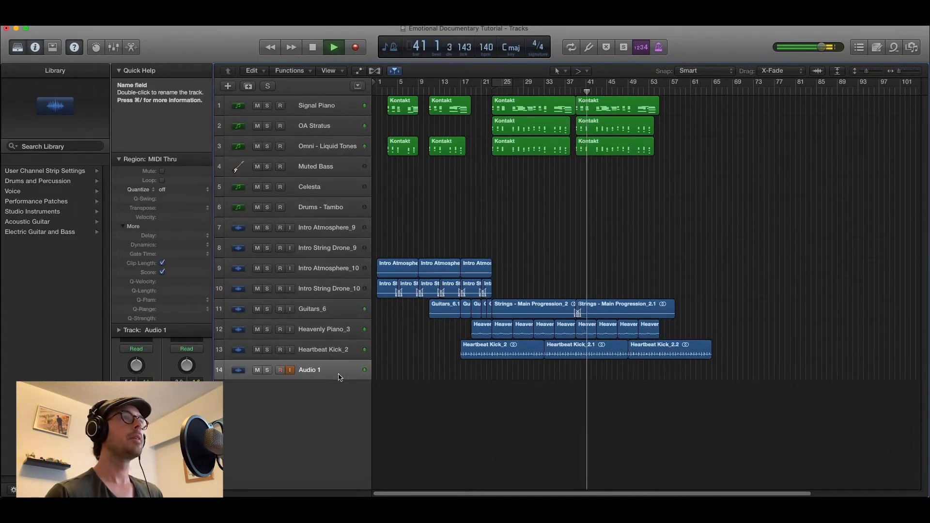
key("space")
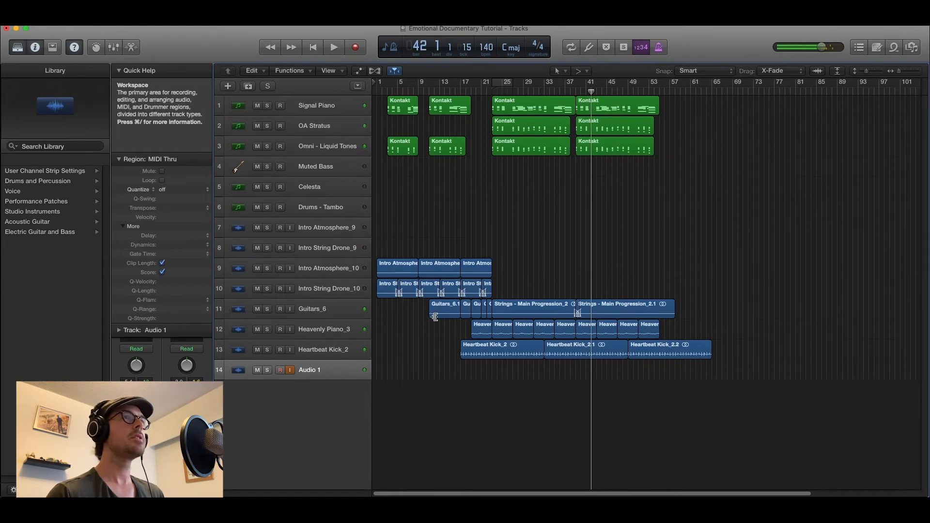
Add Bass.mid from the MINI PACK 2 folder in Finder to the Muted Bass track at bar 23
key("super+Down")
key("super+Tab")
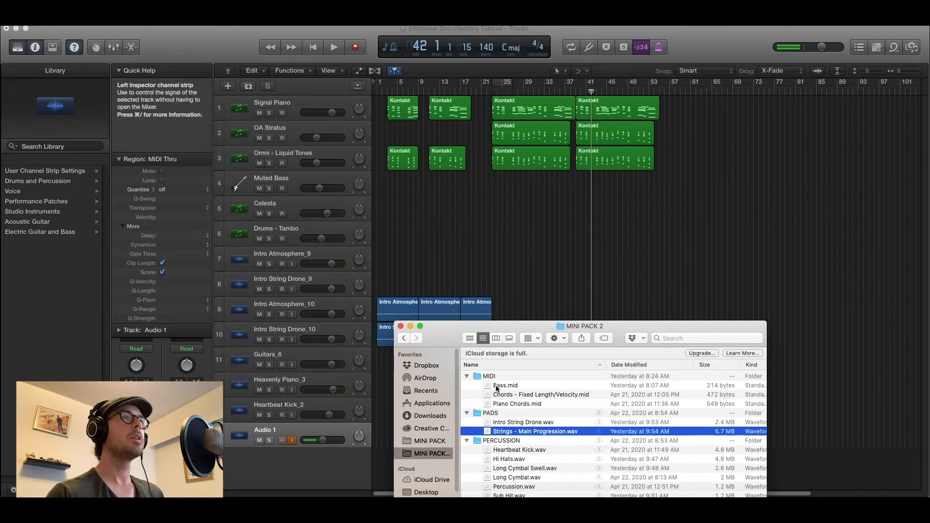
left_click_drag(495, 371, 498, 184)
Play from bar 23 to hear the bass line, briefly soloing the Muted Bass track
left_click(492, 88)
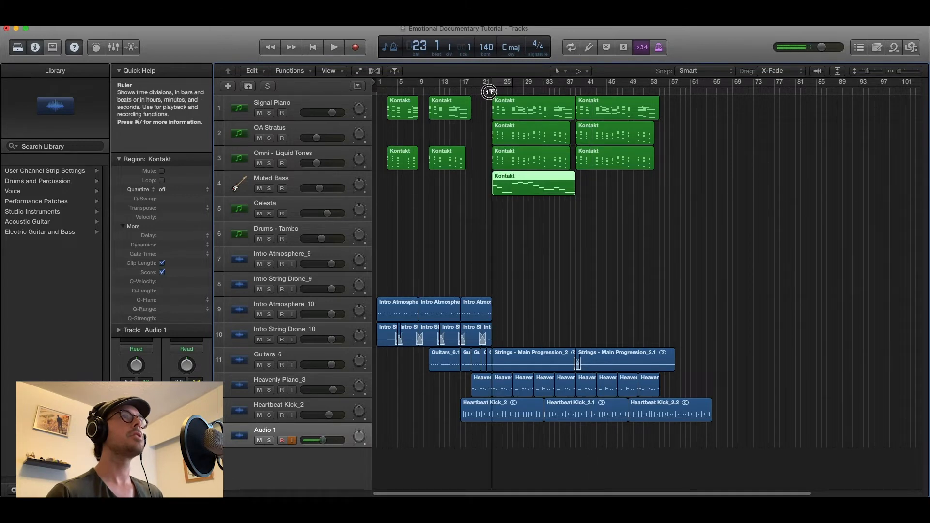
key("space")
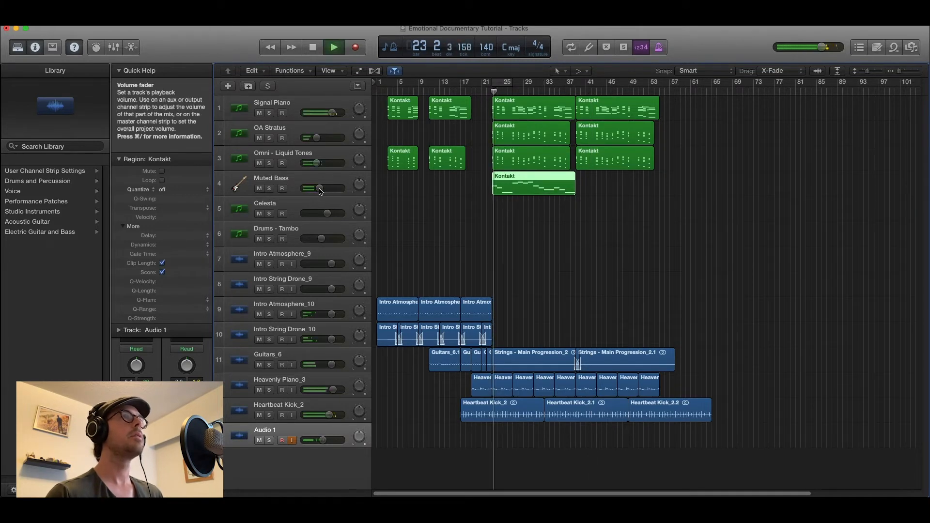
left_click(269, 189)
left_click(269, 191)
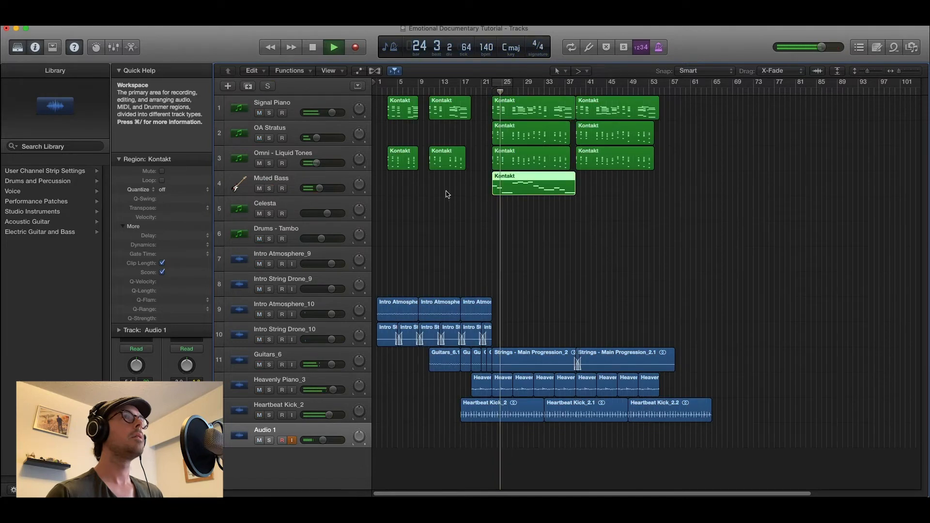
Copy the Muted Bass region to bar 39 and raise the Muted Bass track's volume slightly during playback
key("super+Right")
left_click_drag(560, 192, 671, 194)
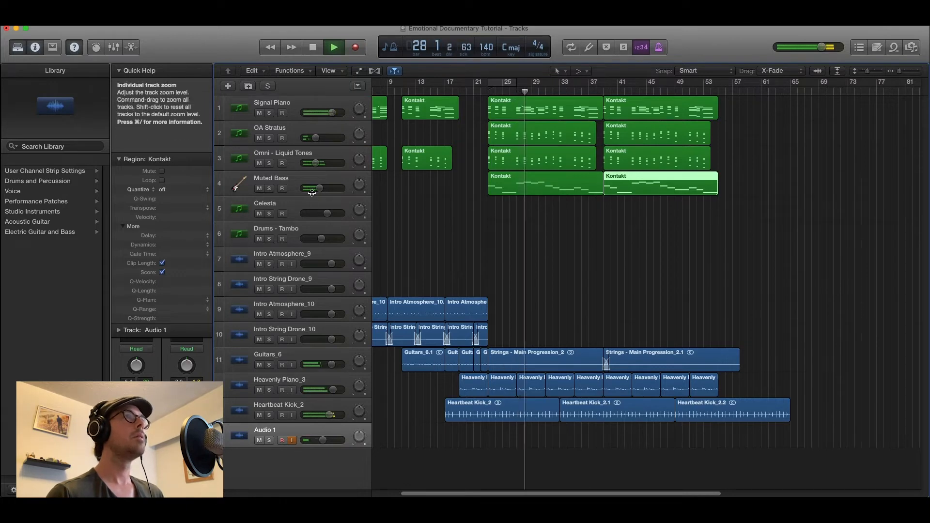
left_click_drag(320, 188, 330, 187)
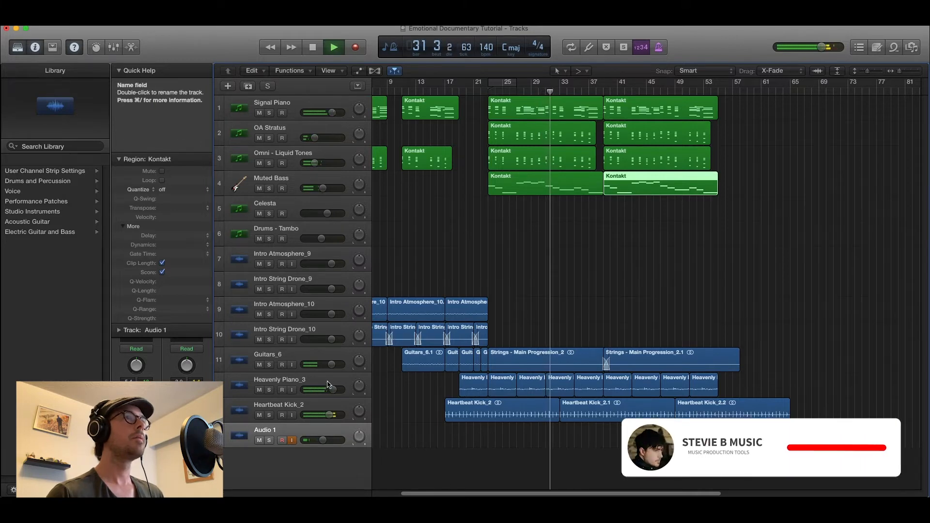
Stop playback, show automation and lower the Heavenly Piano_3 volume level after bar 23 to -2.2 dB
key("super+Left")
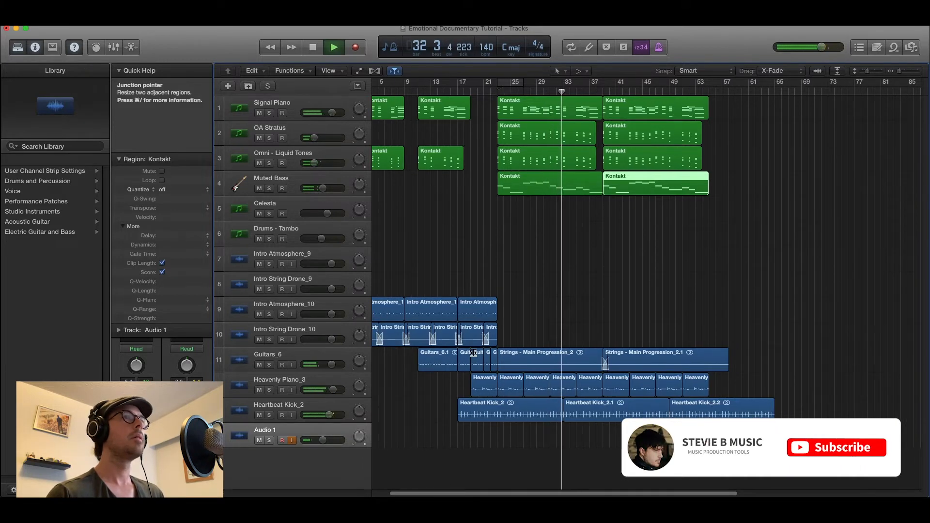
key("super+Up")
key("space")
left_click(335, 332)
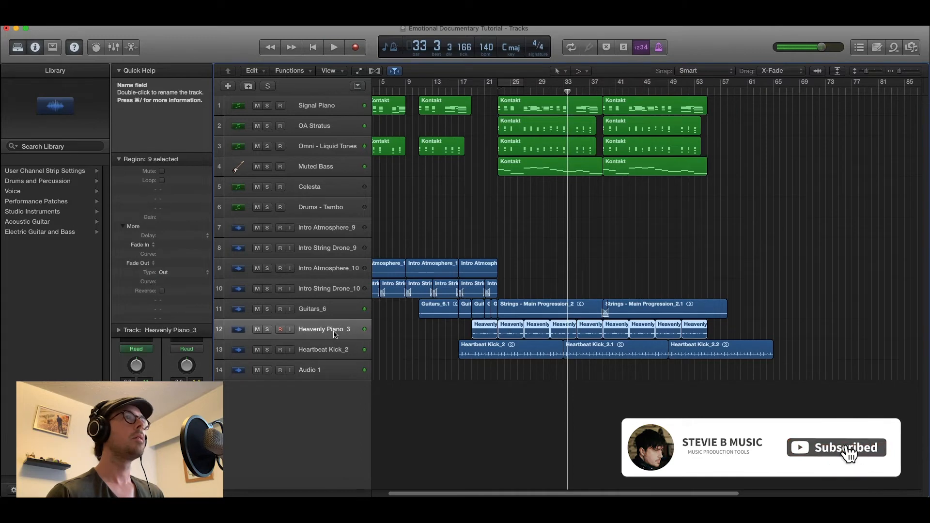
left_click(348, 370)
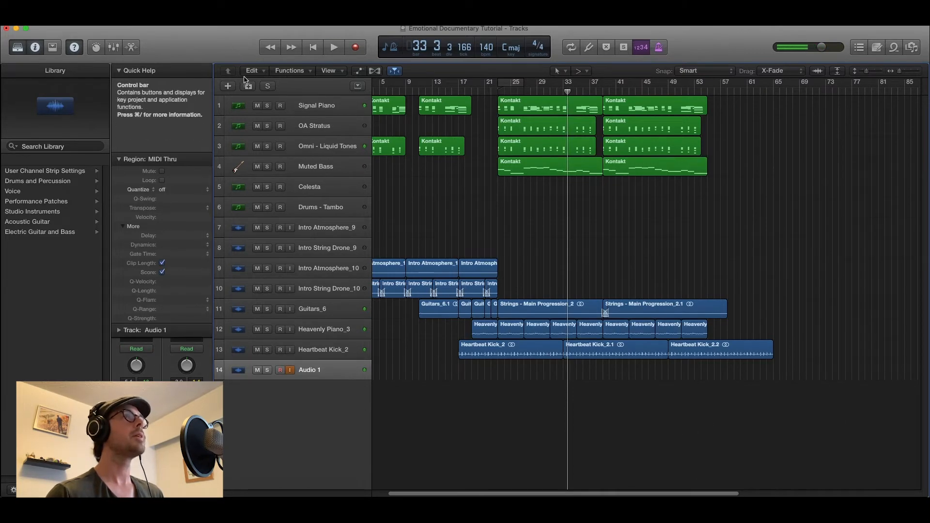
left_click(359, 71)
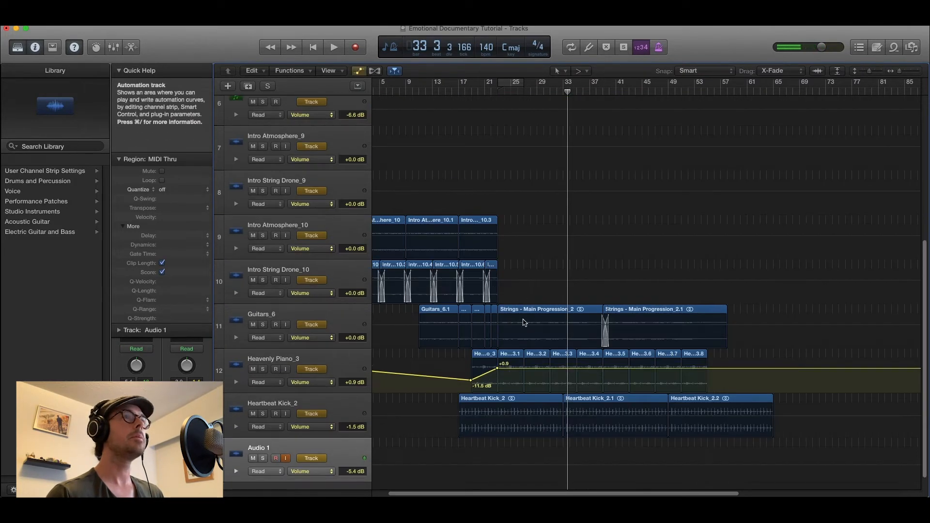
left_click_drag(534, 372, 533, 376)
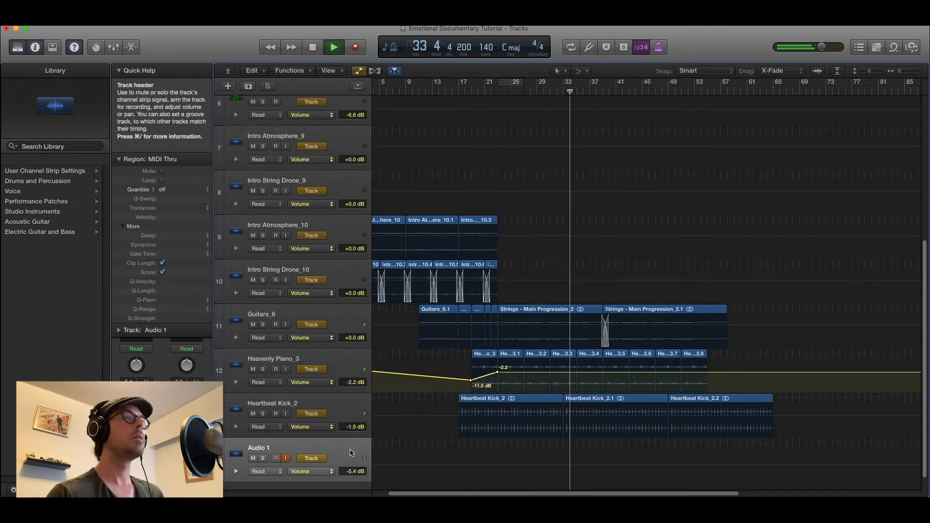
Hide the track automation and stop playback
scroll(400, 412, "down", 5)
key("a")
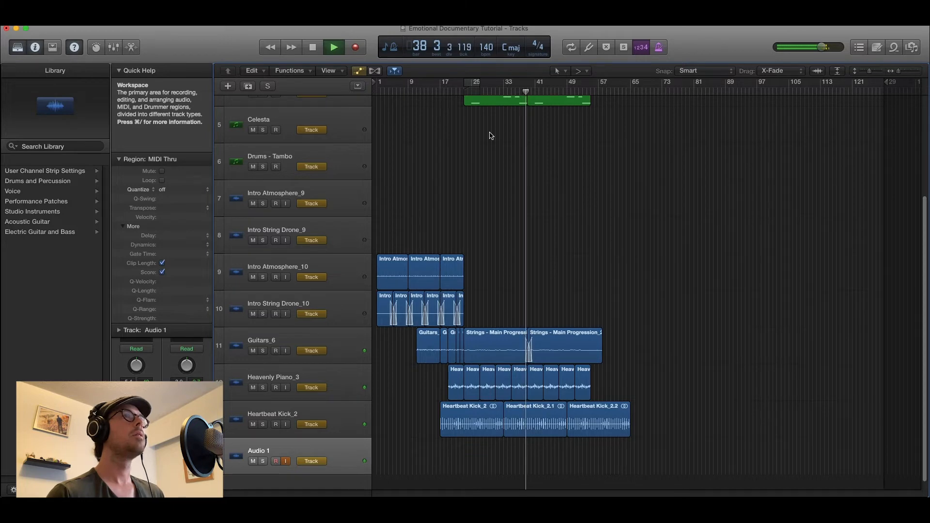
key("space")
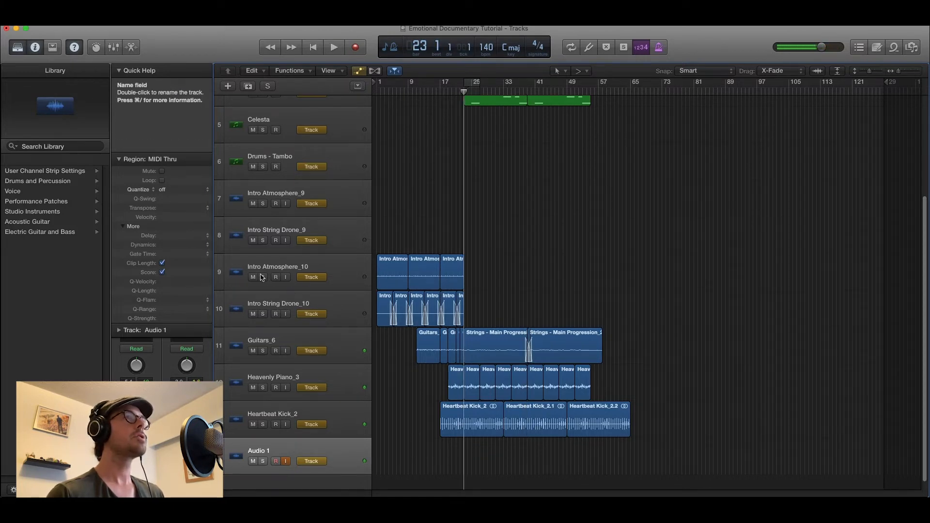
Extend the Intro Atmosphere_10 track with copies of its regions from bar 23 to bar 65, listening from bar 23 meanwhile
key("super+Right")
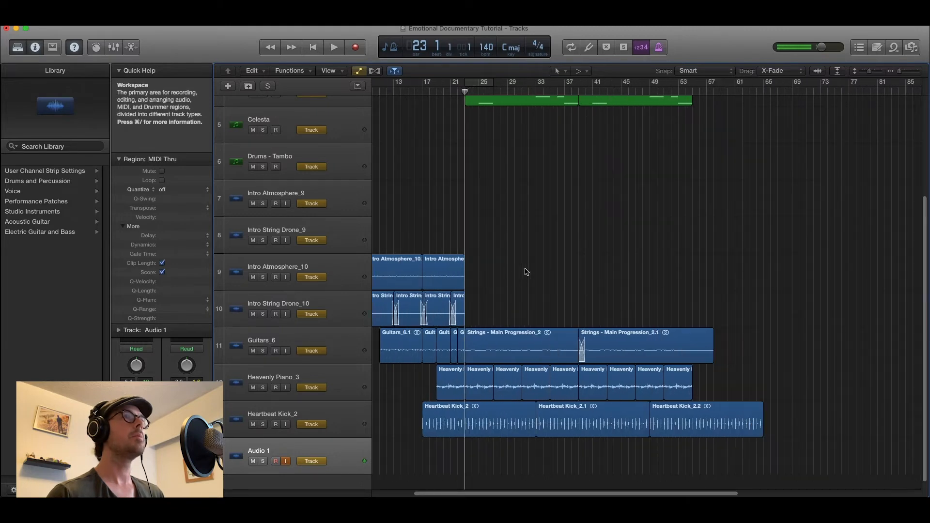
left_click_drag(449, 267, 620, 258)
key("space")
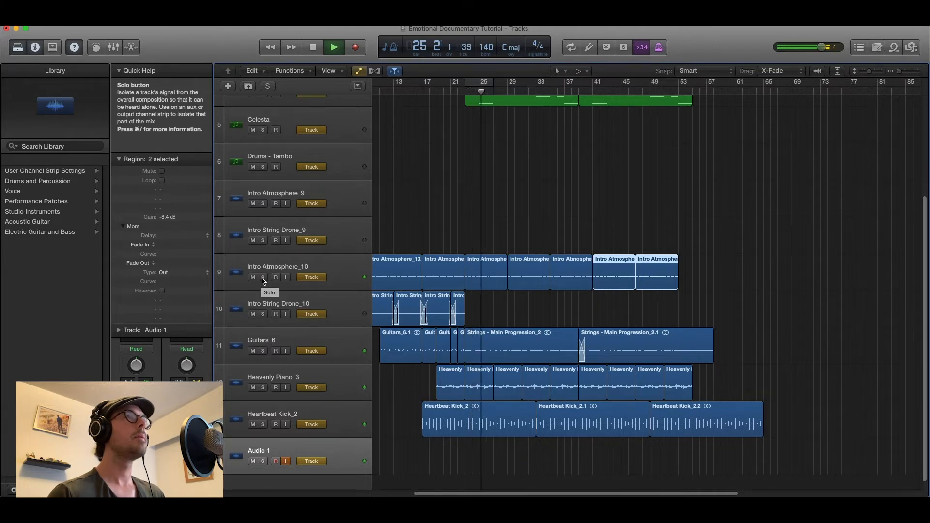
key("super+Right")
key("super+Right")
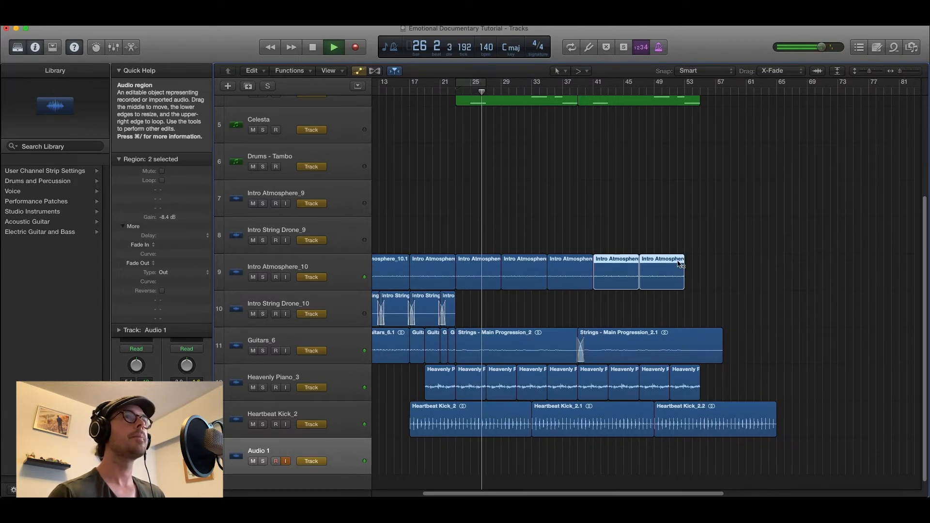
key("super+Right")
scroll(766, 266, "right", 2)
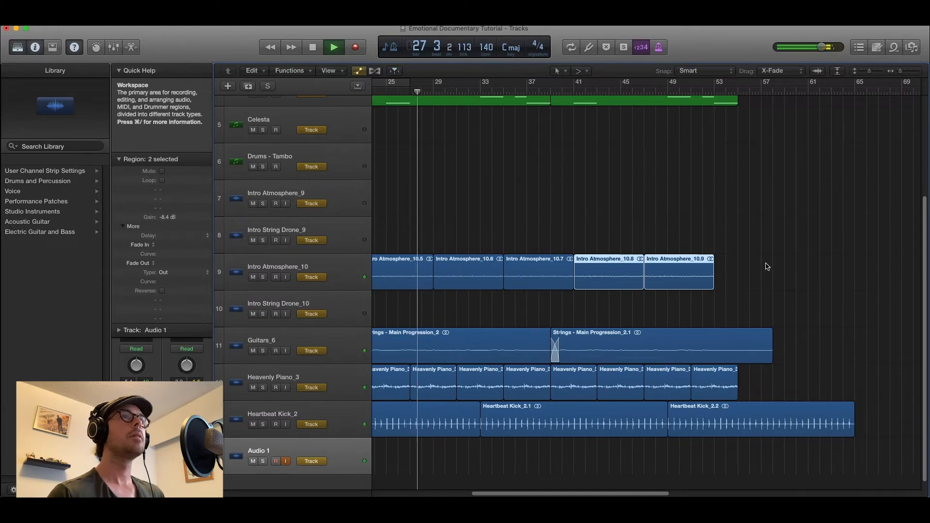
left_click_drag(700, 272, 829, 268)
key("super+Left")
key("super+Left")
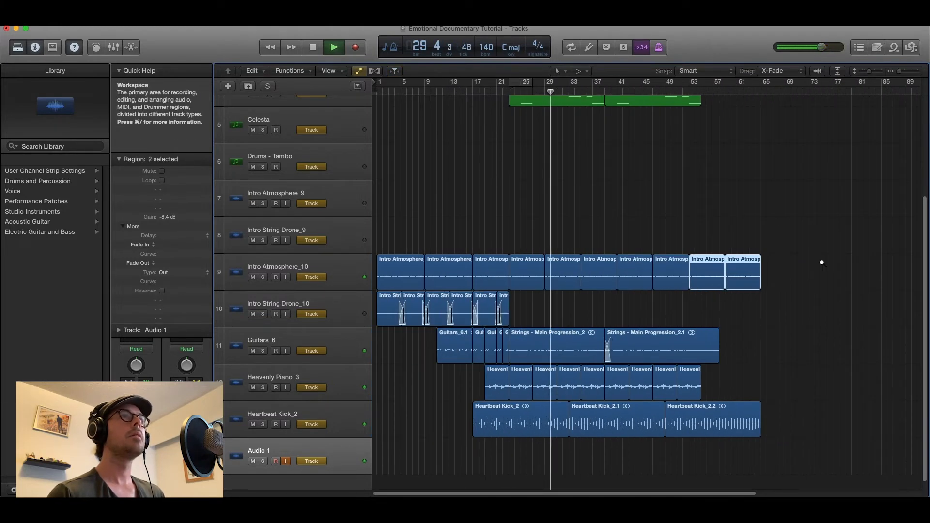
Collapse the region settings and stop playback
key("super+Up")
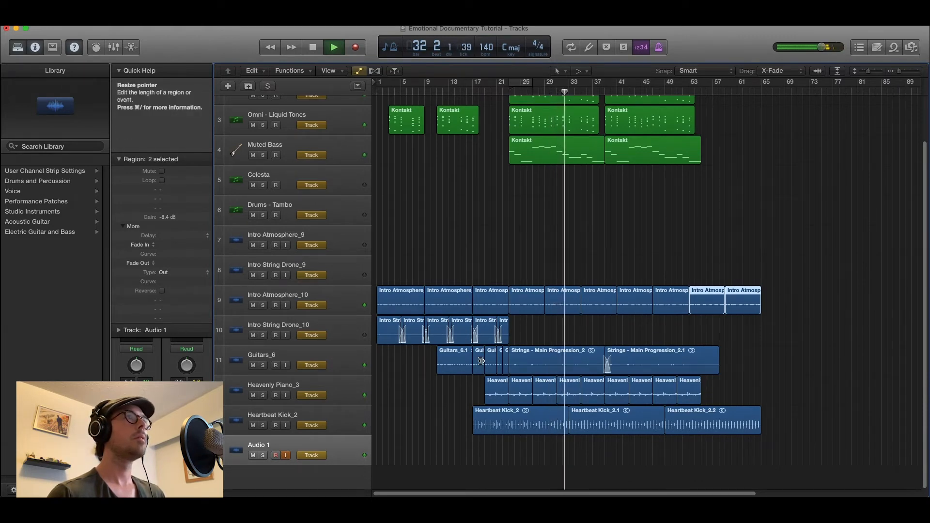
left_click(118, 159)
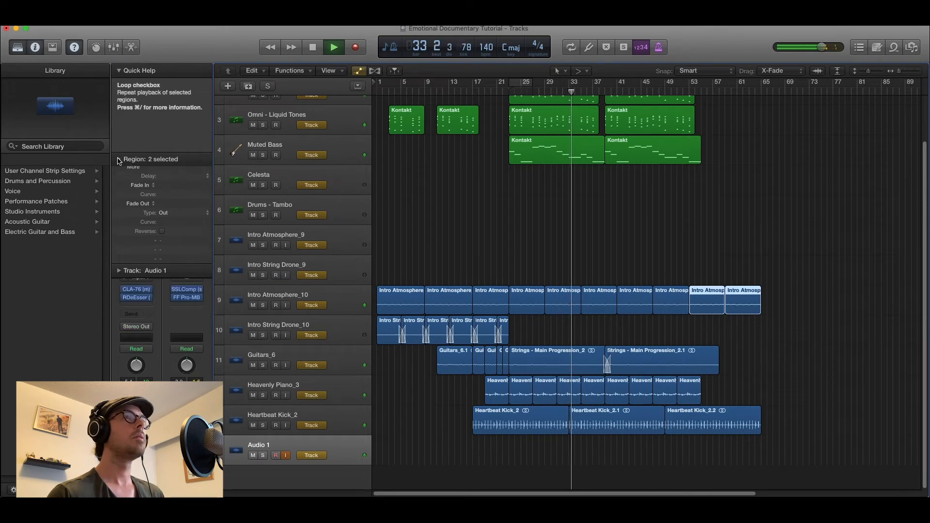
key("space")
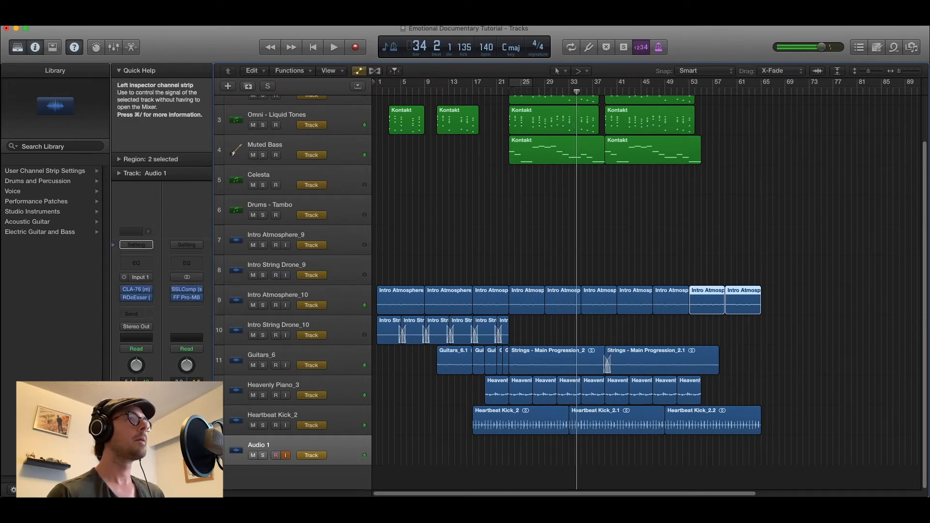
Add Hi Hats.wav from the MINI PACK 2 PERCUSSION folder in Finder at bar 39, keeping the empty Audio 1 track below it
key("super+Tab")
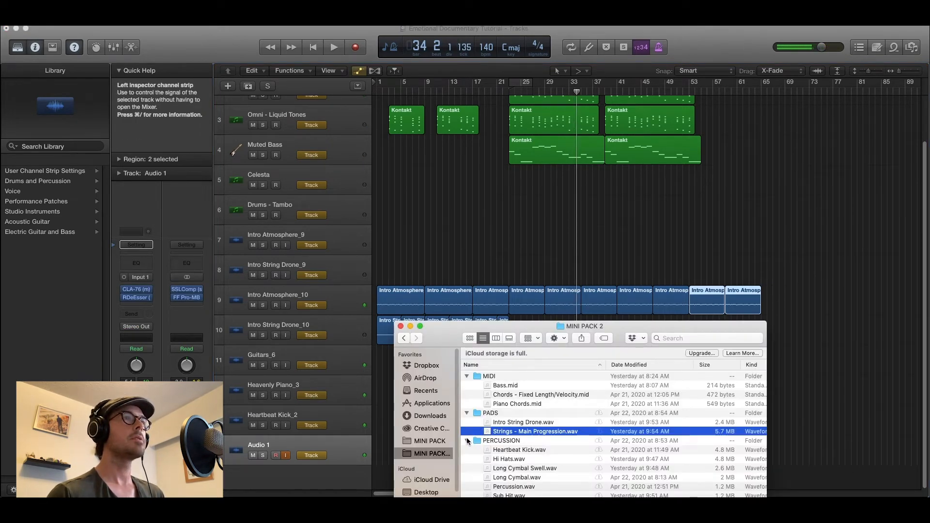
left_click_drag(455, 332, 585, 192)
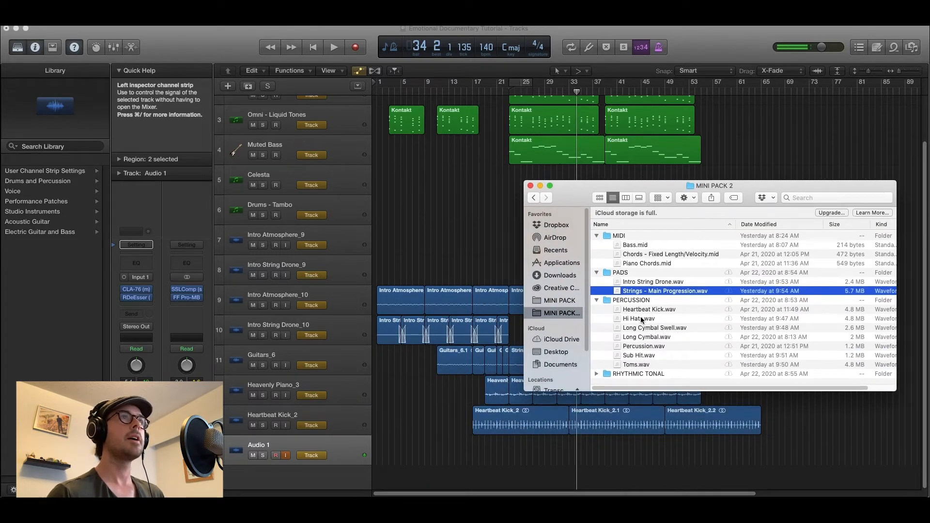
left_click_drag(640, 318, 602, 479)
left_click_drag(340, 449, 343, 491)
left_click(605, 91)
key("super+Right")
key("super+Right")
left_click_drag(673, 436, 686, 441)
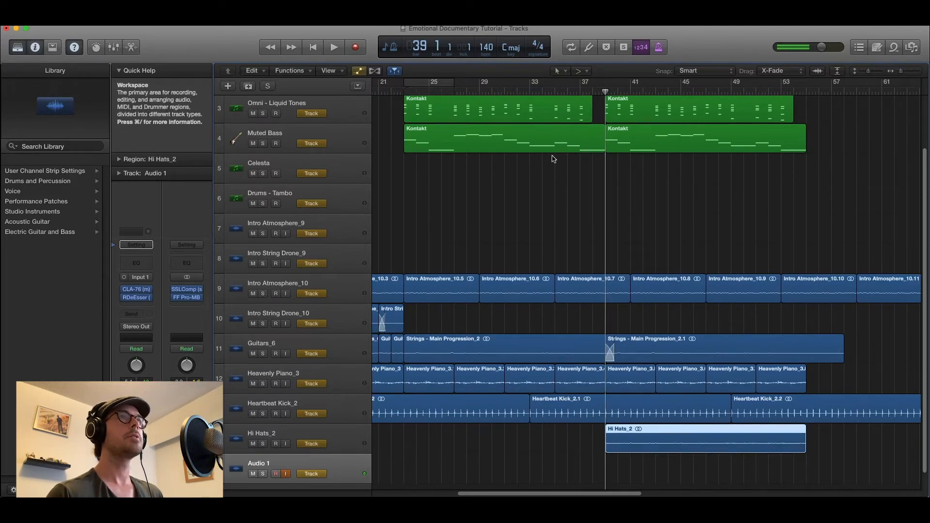
Play from bar 39, set the Hi Hats_2 region's gain to -5.5 dB and stop playback
key("space")
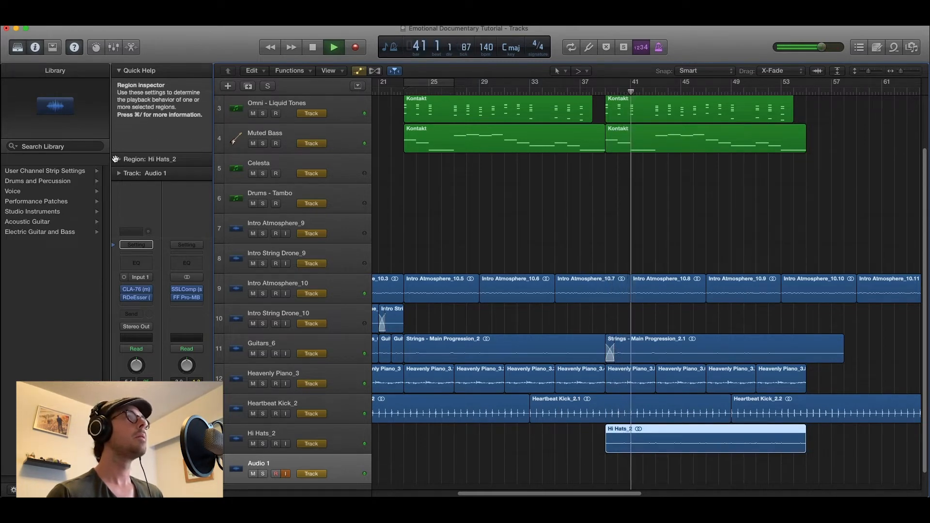
left_click(140, 158)
left_click_drag(170, 219, 181, 272)
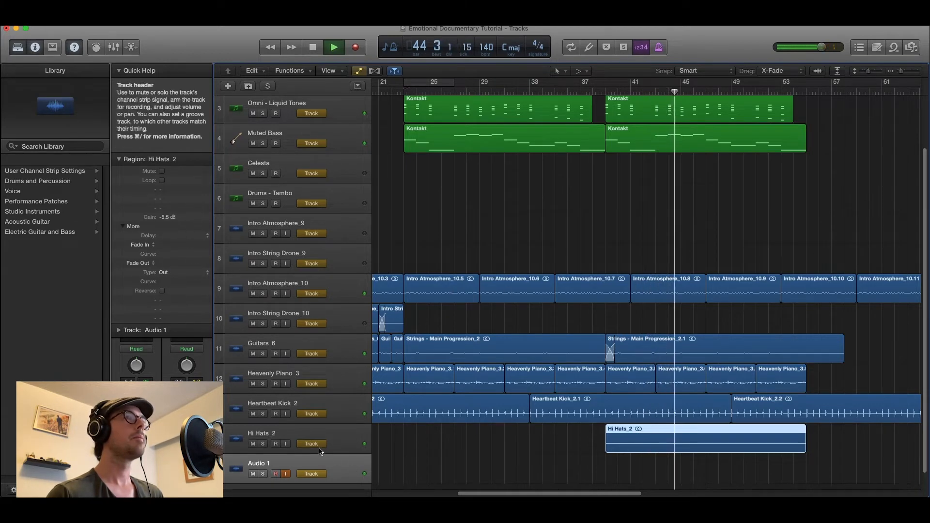
left_click(292, 434)
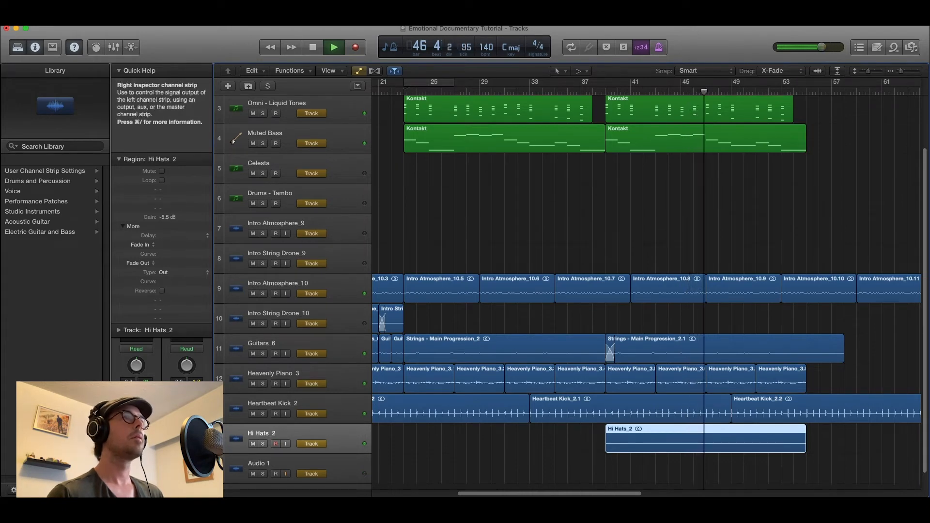
key("space")
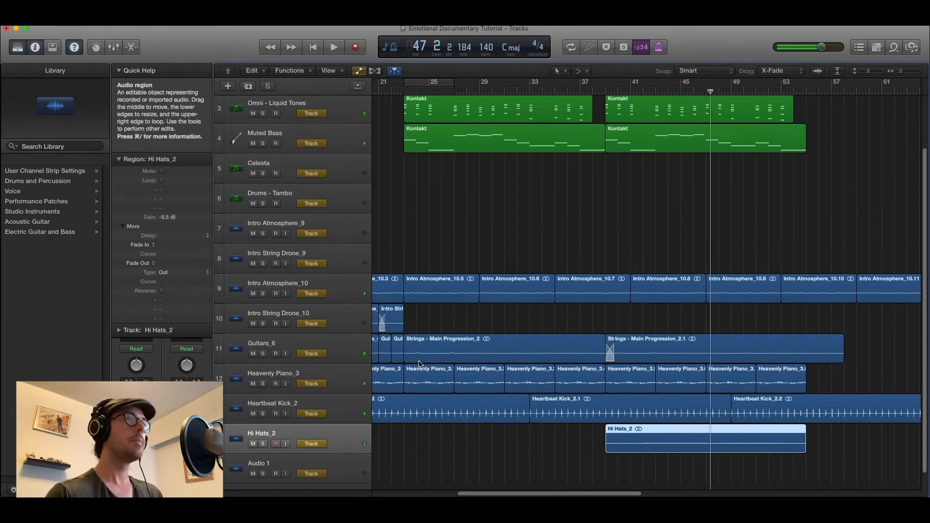
Preview Toms.wav in Finder and place it on the Audio 1 track at bar 23
left_click(338, 466)
key("super+Tab")
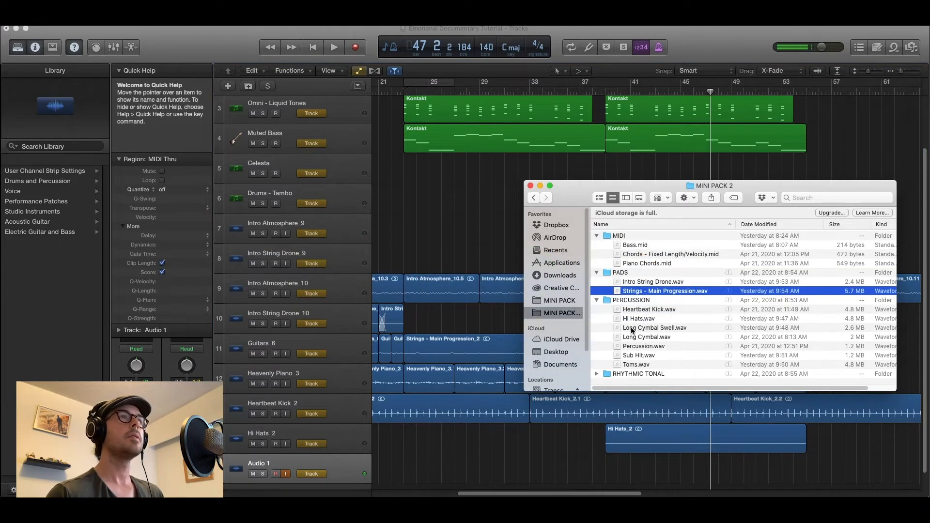
left_click(636, 364)
key("space")
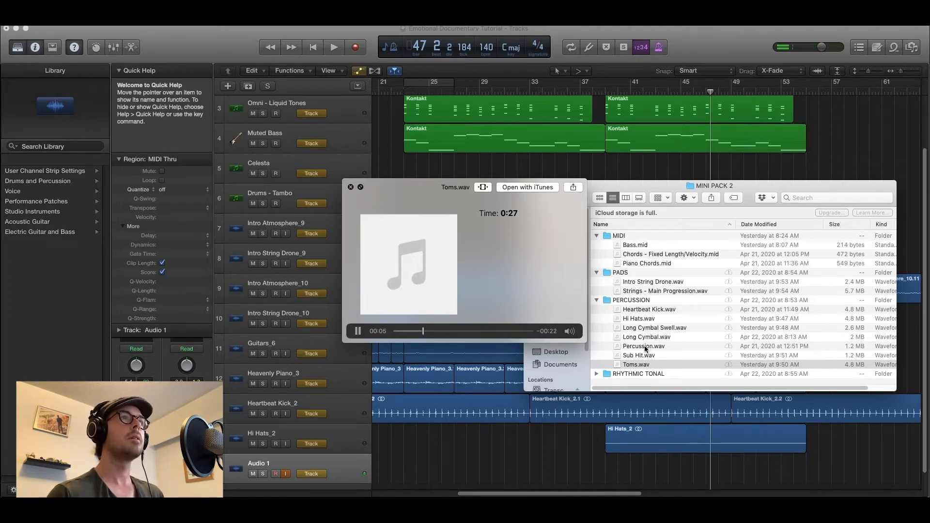
key("space")
left_click_drag(538, 429, 407, 466)
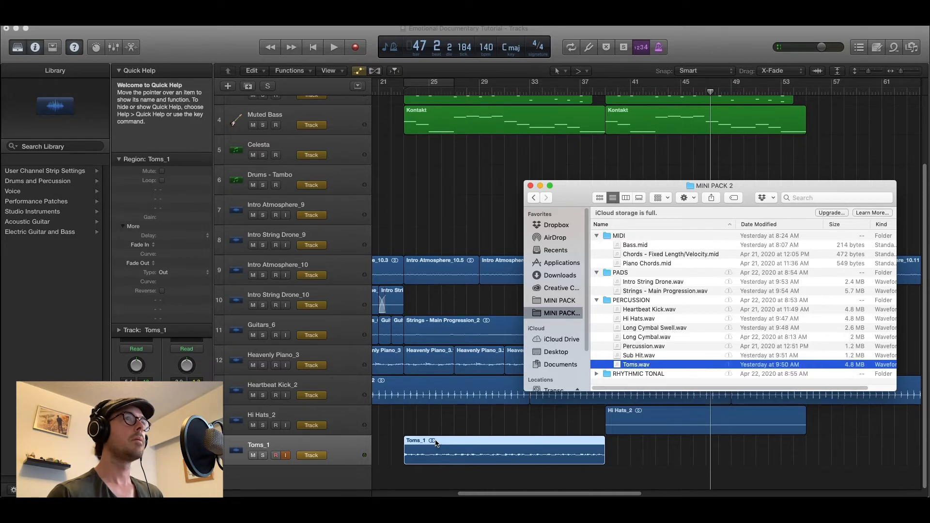
Create a new audio track, move the Toms_1 region onto it and copy the region to bar 39
left_click(231, 89)
key("Return")
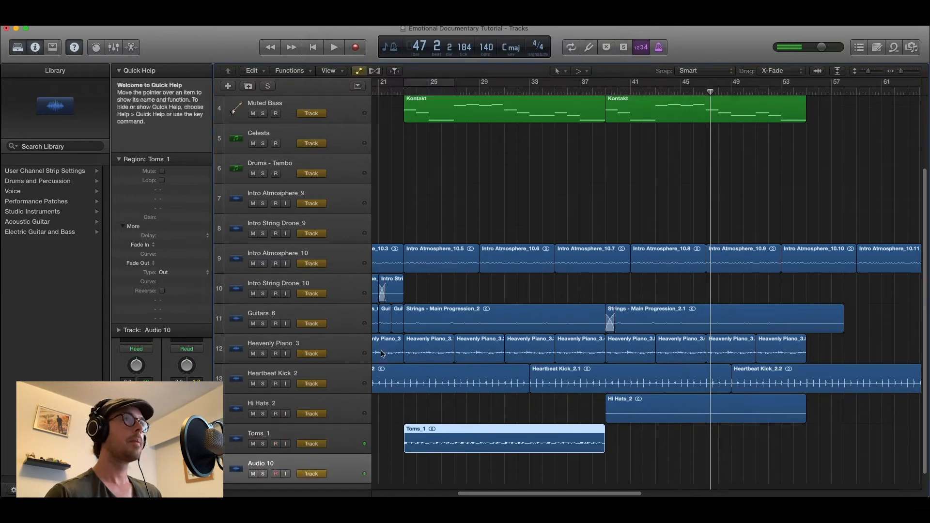
scroll(387, 368, "down", 1)
left_click_drag(460, 418, 461, 448)
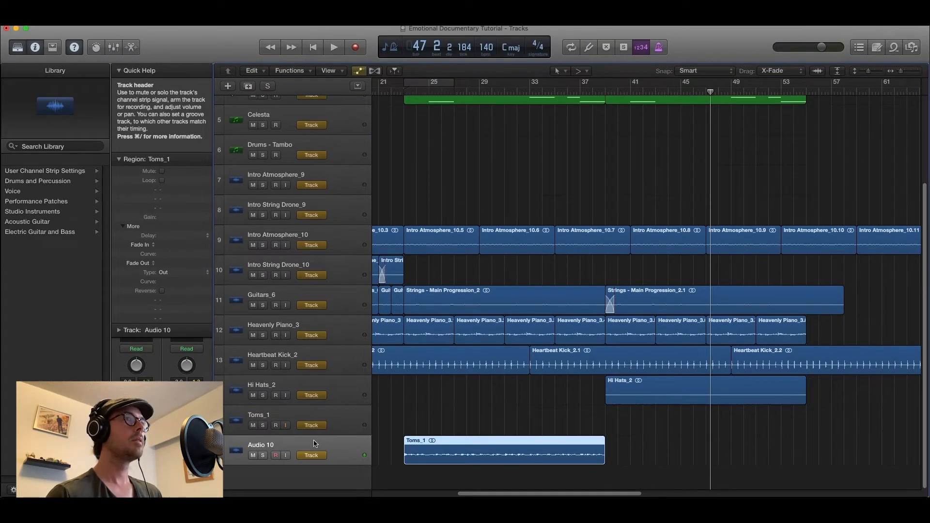
left_click(295, 416)
left_click_drag(464, 447, 667, 448)
Play from bar 23 and rename the empty Toms_1 track as Audio
left_click(403, 89)
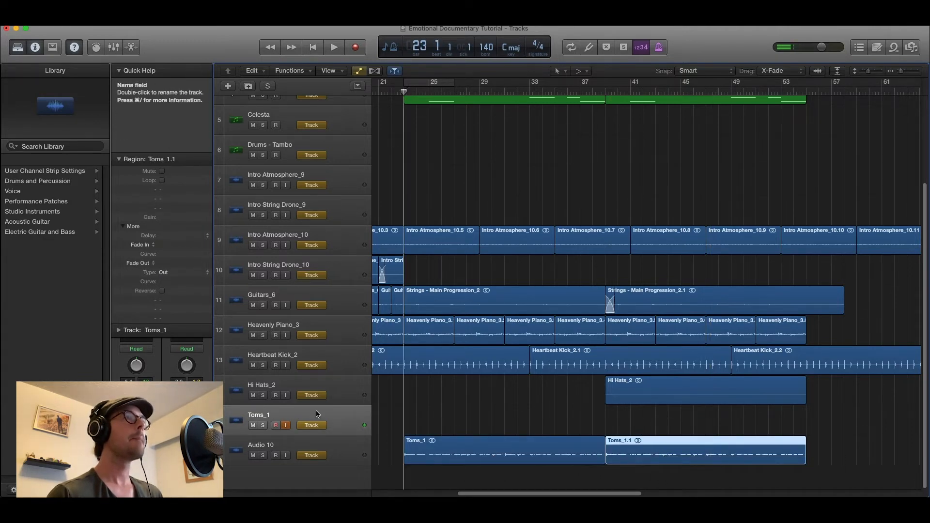
key("space")
double_click(257, 415)
type("Audio")
key("Return")
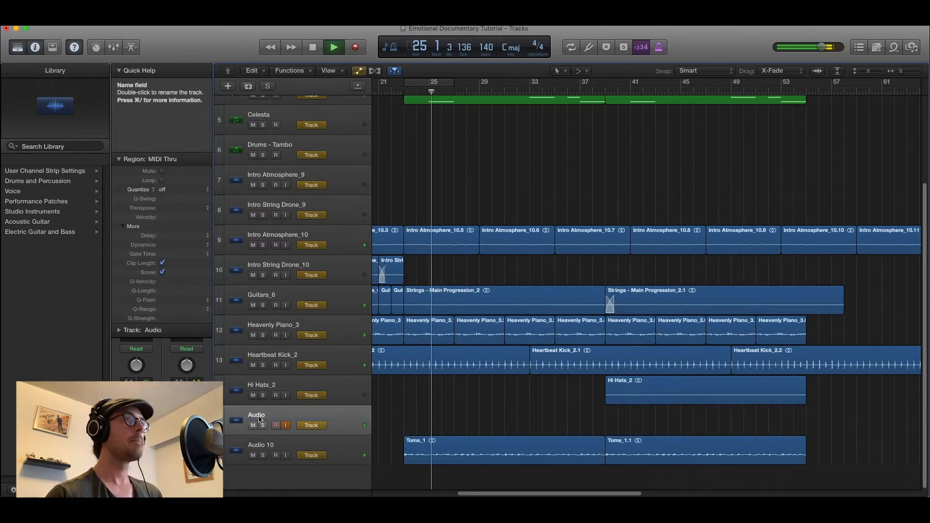
Move the Audio 10 track holding the toms above the empty Audio track and stop playback
left_click(344, 458)
left_click_drag(344, 458, 339, 425)
key("super+Left")
key("super+Up")
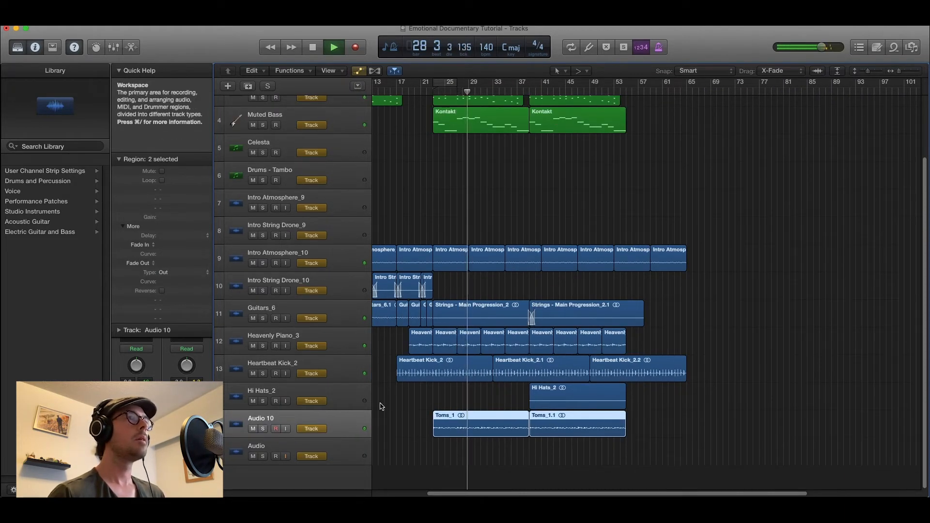
key("space")
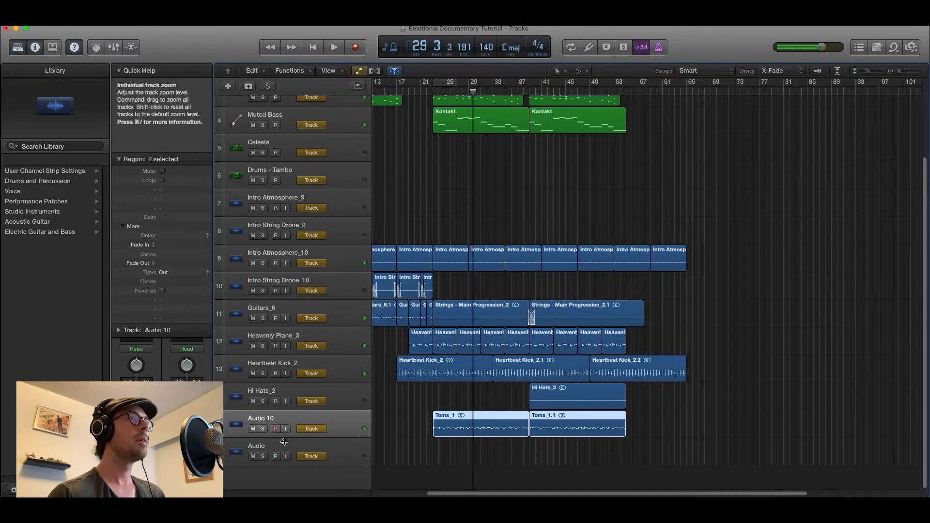
Select the empty Audio track and preview Percussion.wav from the PERCUSSION folder in Finder
left_click(330, 449)
key("super+Tab")
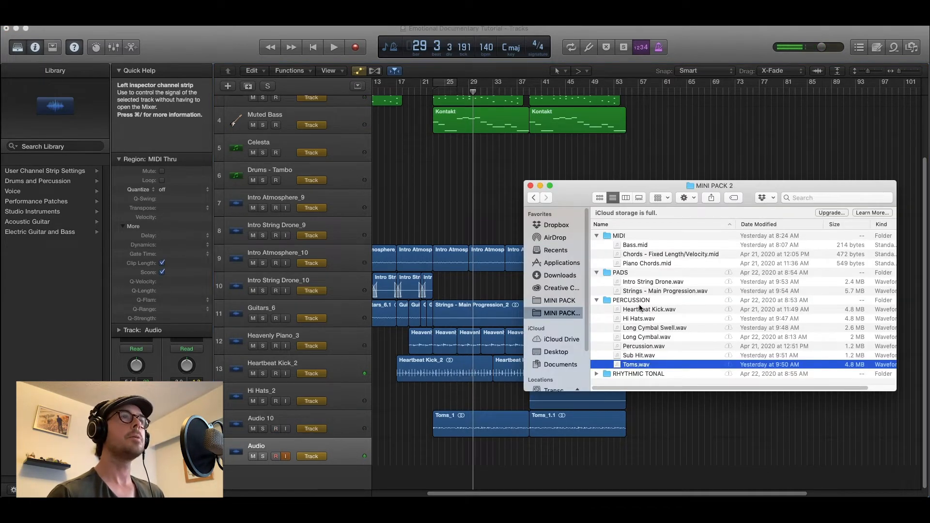
left_click(646, 346)
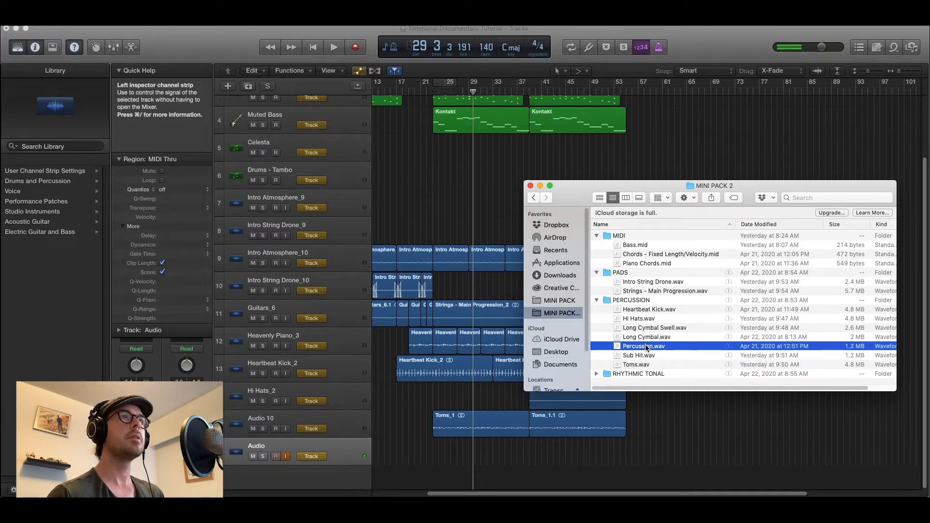
key("space")
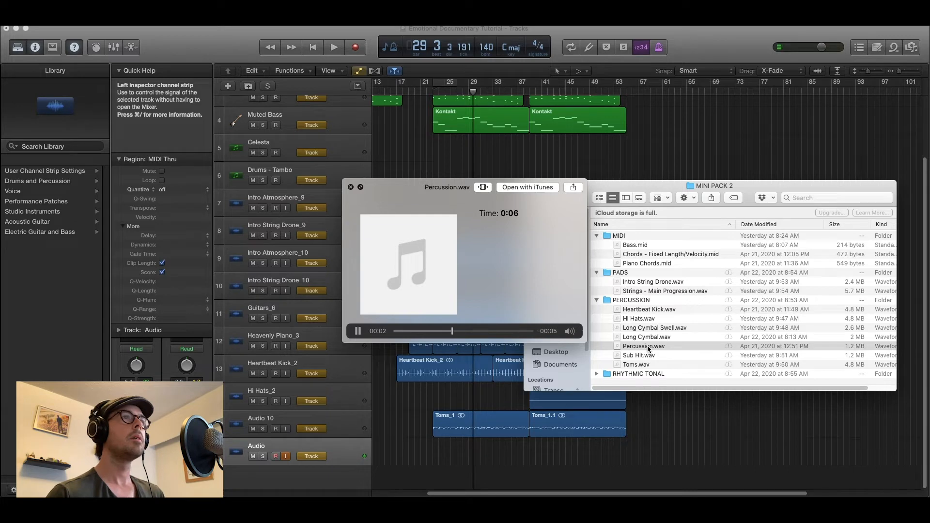
key("space")
Add Percussion.wav on its own track at bar 39 and copy the region to make four back-to-back repeats up to bar 55
left_click_drag(595, 397, 529, 477)
left_click(329, 447)
left_click_drag(548, 439, 571, 436)
mouse_move(596, 438)
left_mouse_down()
mouse_move(547, 439)
mouse_move(593, 435)
left_mouse_up()
Play the percussion section and set the gain of all four Percussion regions to -3.9 dB
key("space")
key("super+Up")
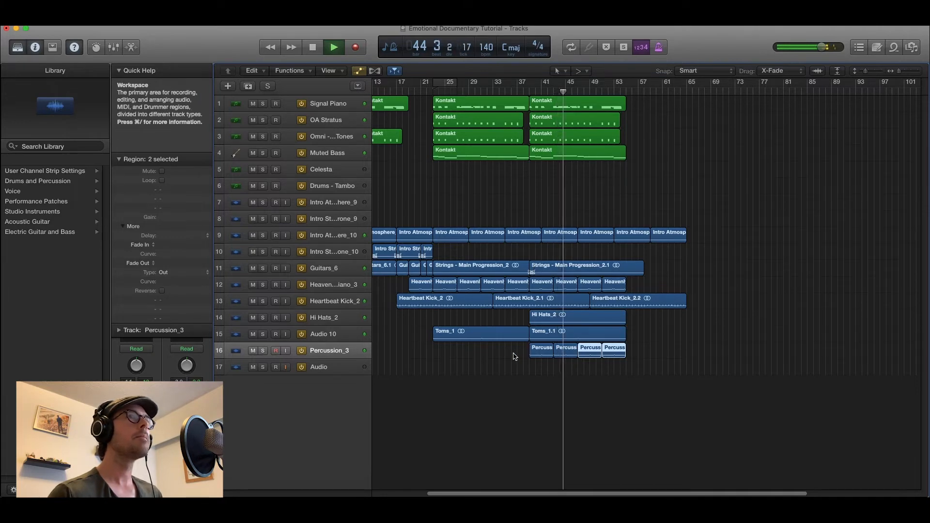
left_click_drag(512, 356, 624, 350)
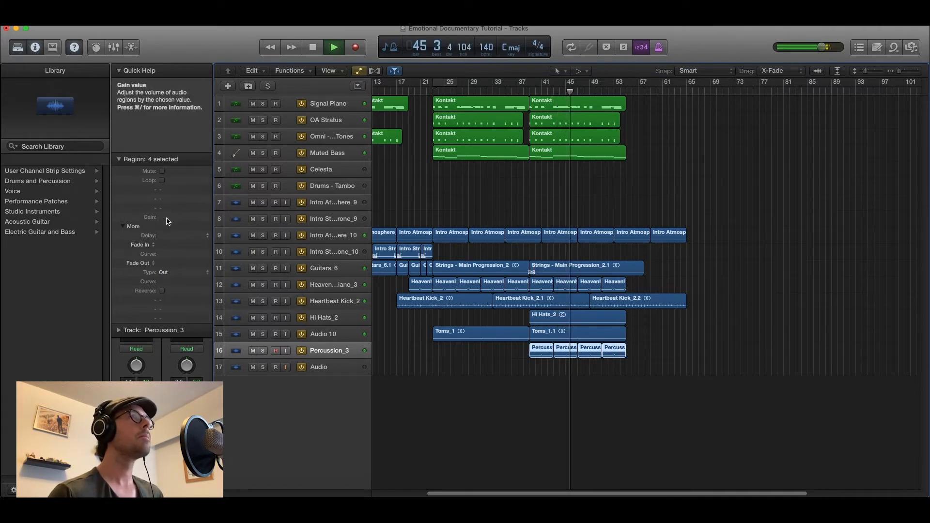
left_click_drag(174, 241, 172, 257)
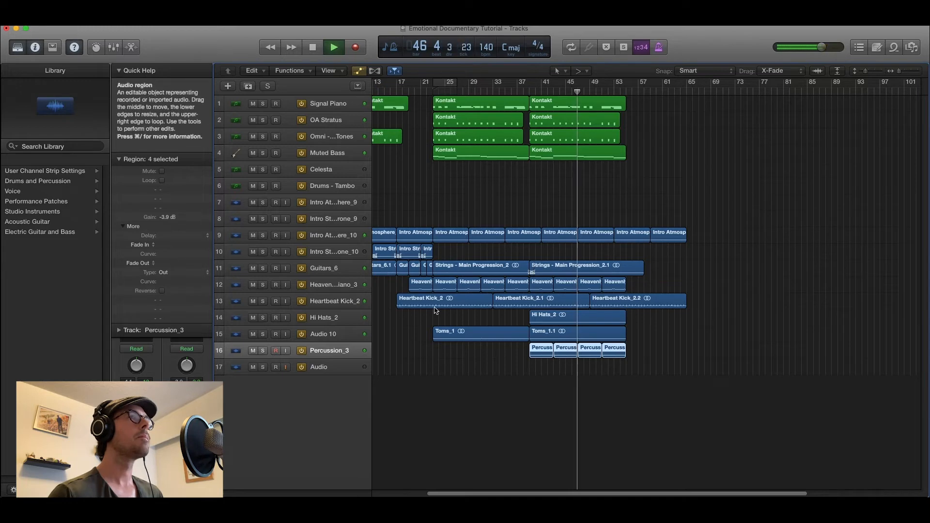
key("super+Right")
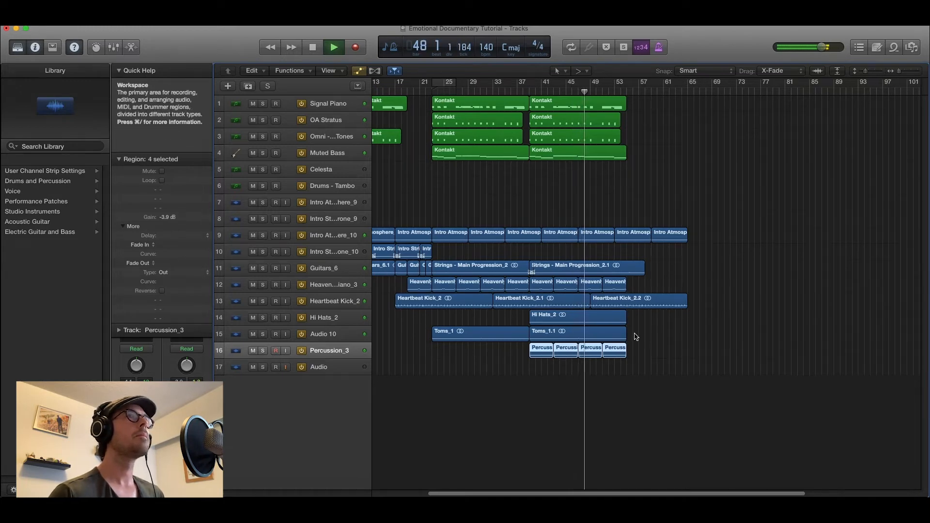
scroll(636, 337, "left", 4)
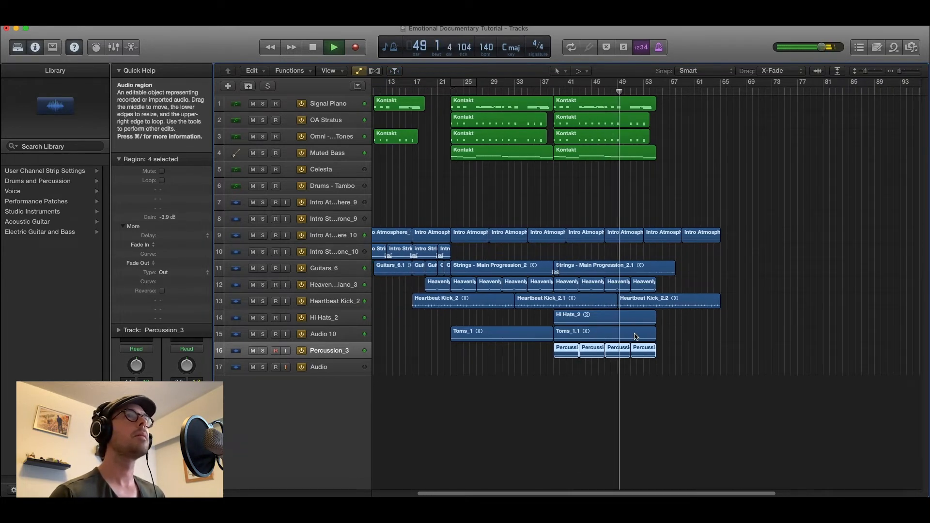
scroll(636, 336, "left", 1)
key("super+Down")
key("super+Down")
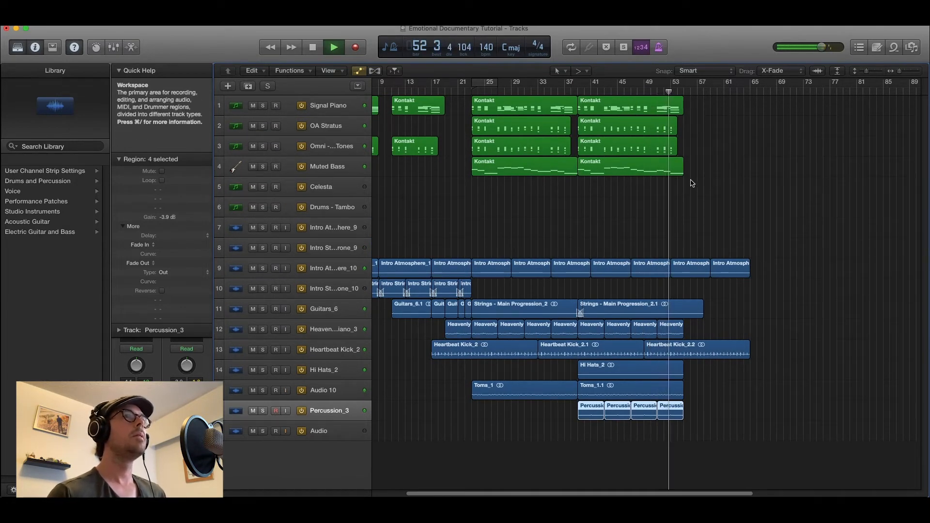
Stop playback, select the empty Audio track and hide the tracks' automation controls
key("space")
left_click(339, 429)
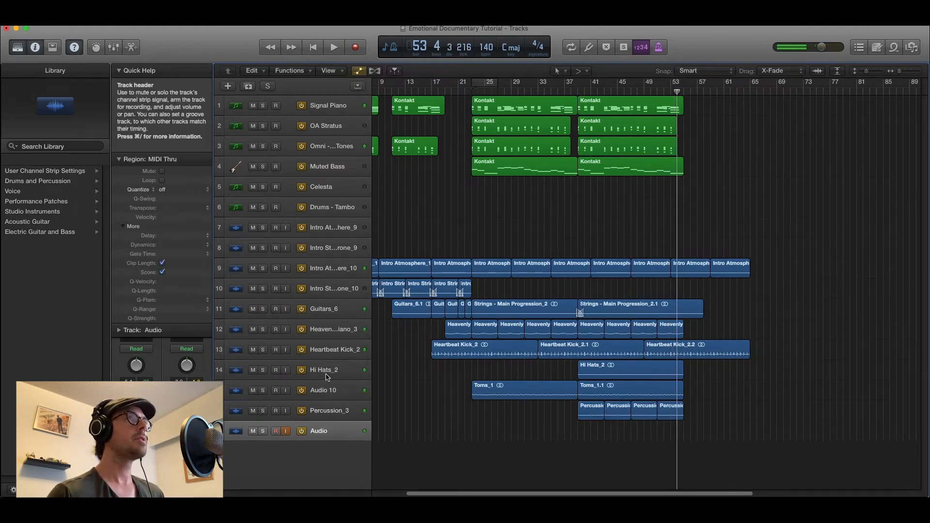
left_click(359, 71)
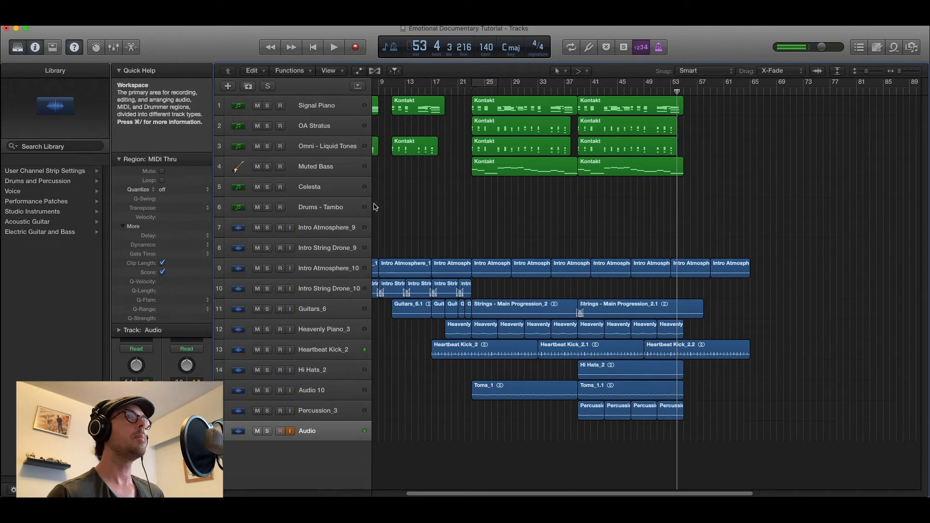
Add Long Cymbal Swell.wav and Long Cymbal.wav from the PERCUSSION folder in Finder on separate new tracks at bar 2
key("super+Right")
scroll(485, 253, "left", 5)
key("super+Up")
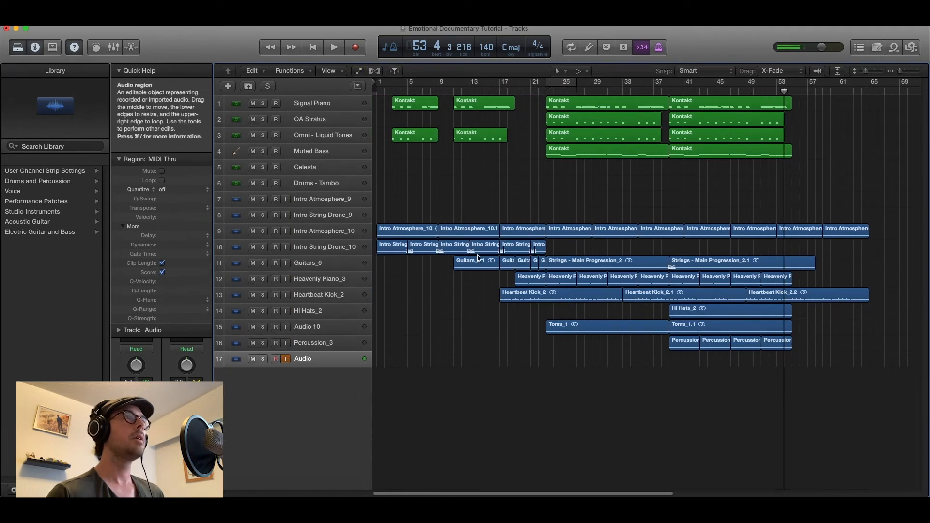
key("super+Tab")
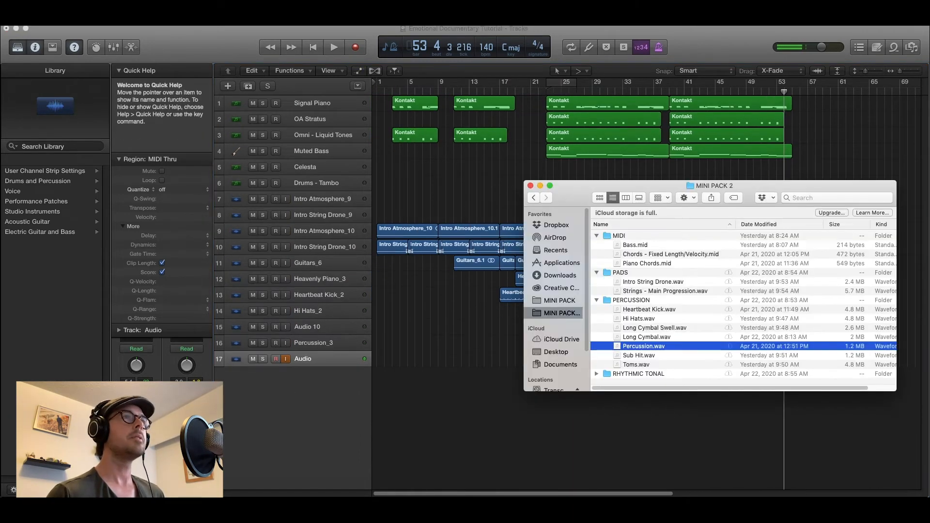
left_click(597, 299)
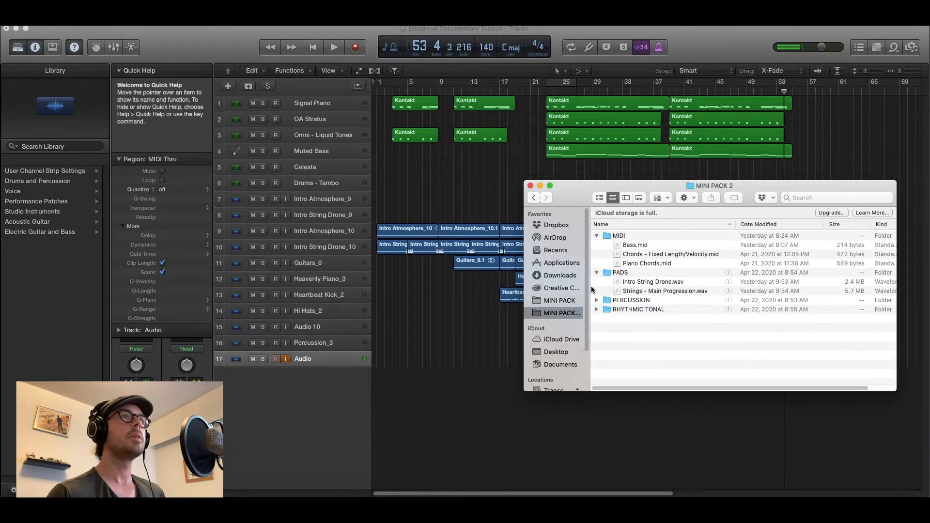
left_click(597, 300)
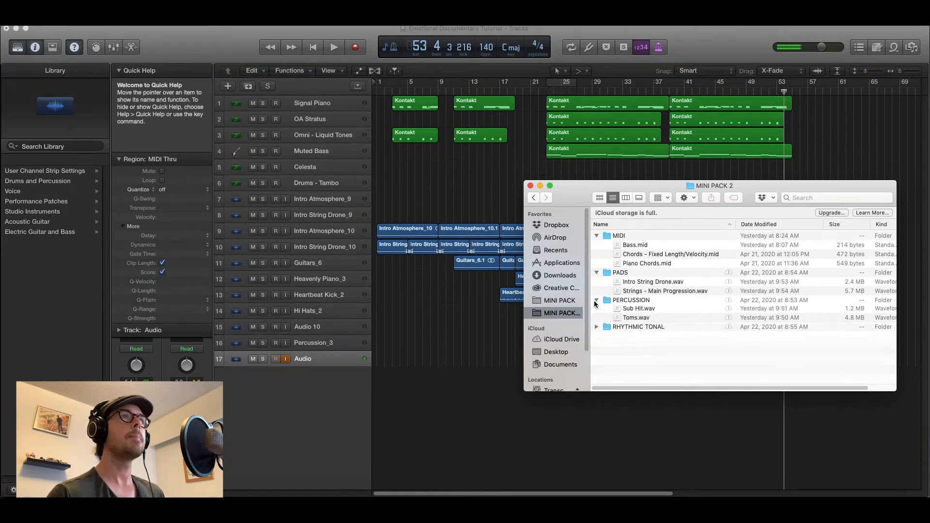
left_click_drag(577, 201, 689, 188)
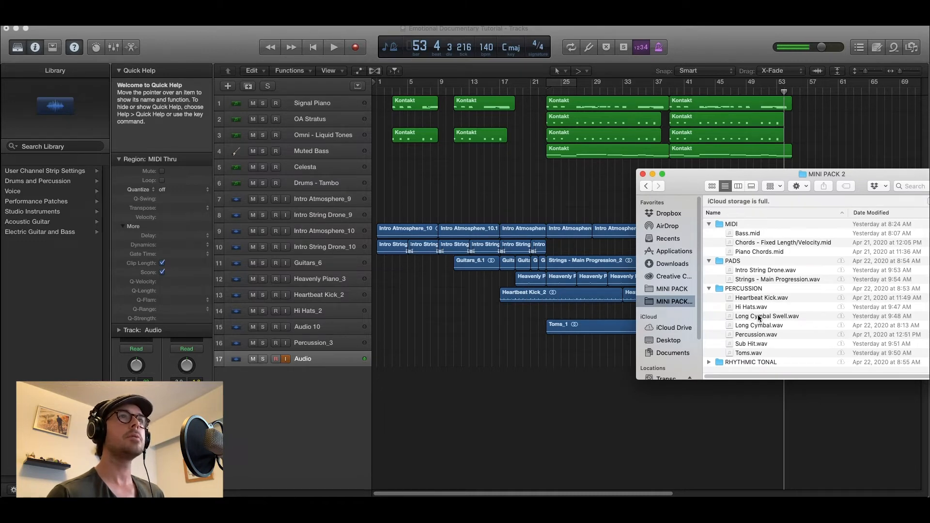
left_click_drag(745, 319, 385, 391)
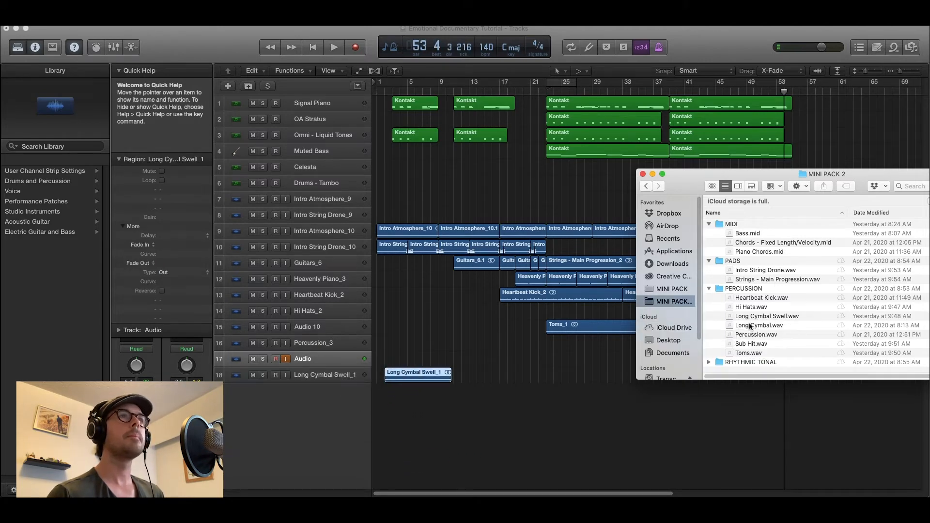
left_click_drag(707, 337, 415, 401)
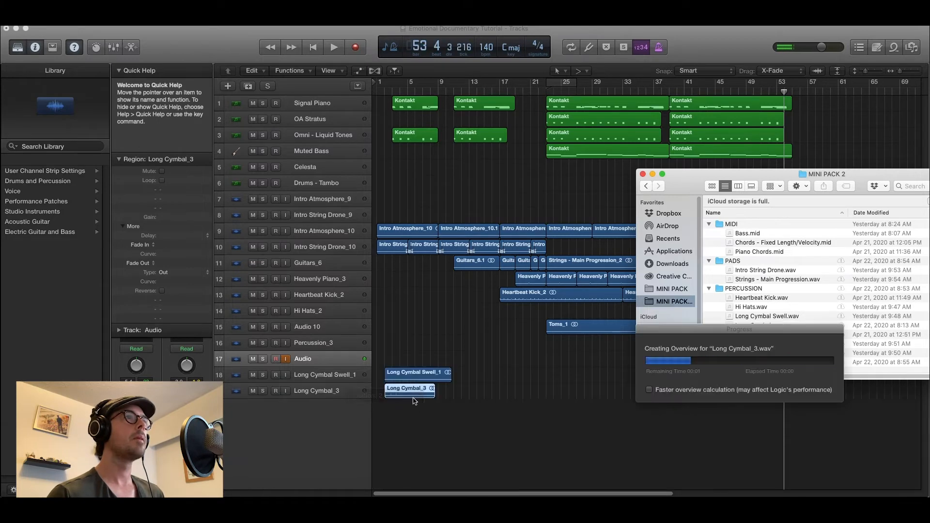
left_click(468, 400)
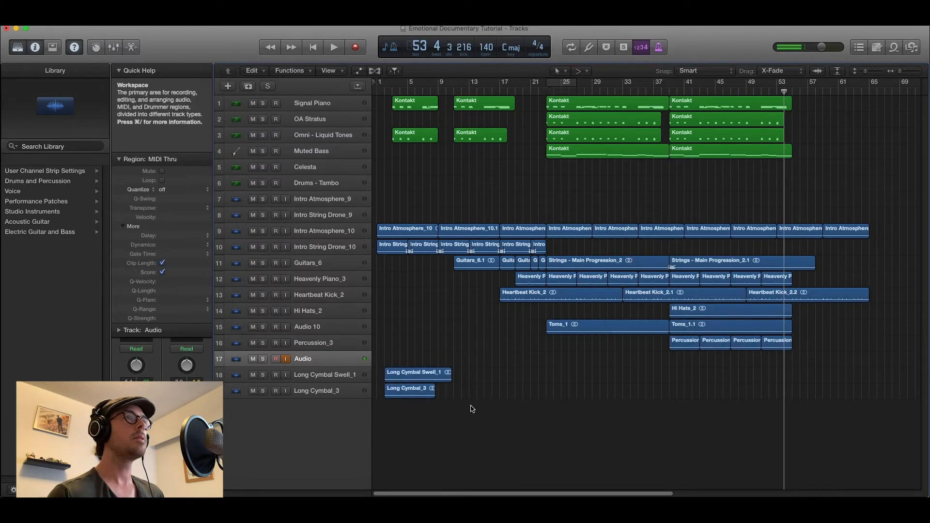
Audition the Long Cymbal Swell track in solo from bar 2, then unsolo it and stop playback
key("z")
left_click(388, 92)
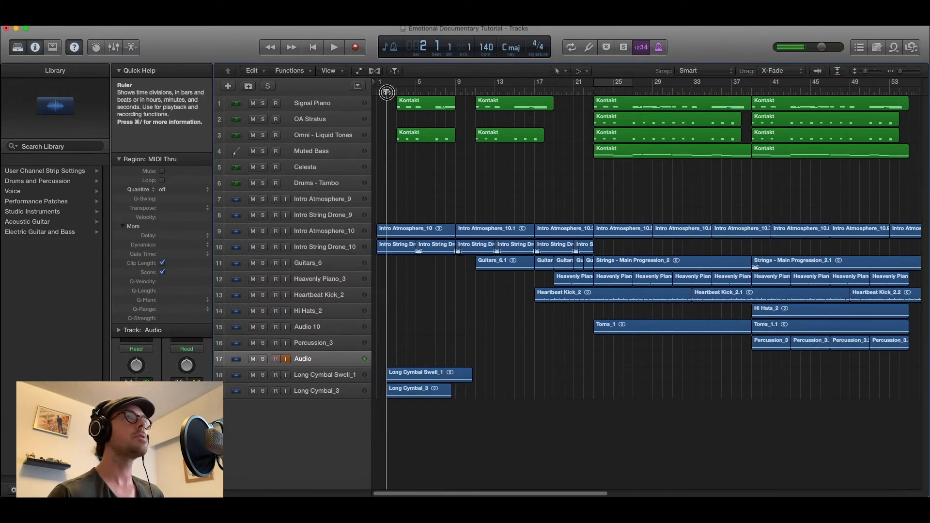
left_click(263, 375)
key("space")
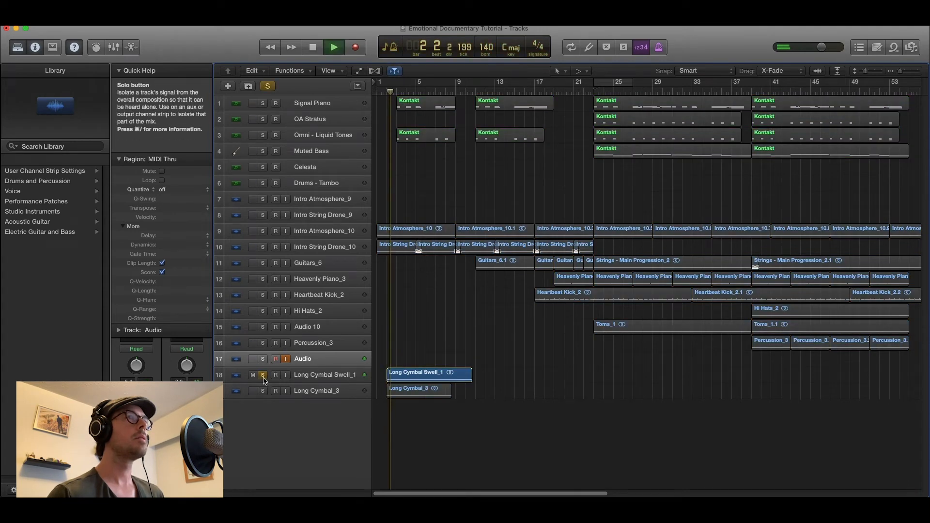
left_click(263, 375)
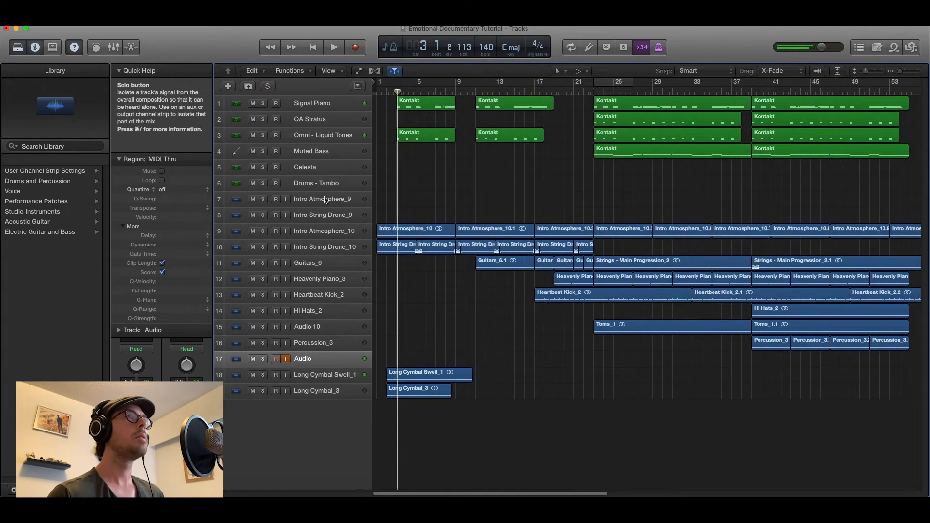
key("space")
Solo the Long Cymbal track and listen to its region from bar 2
left_click(290, 390)
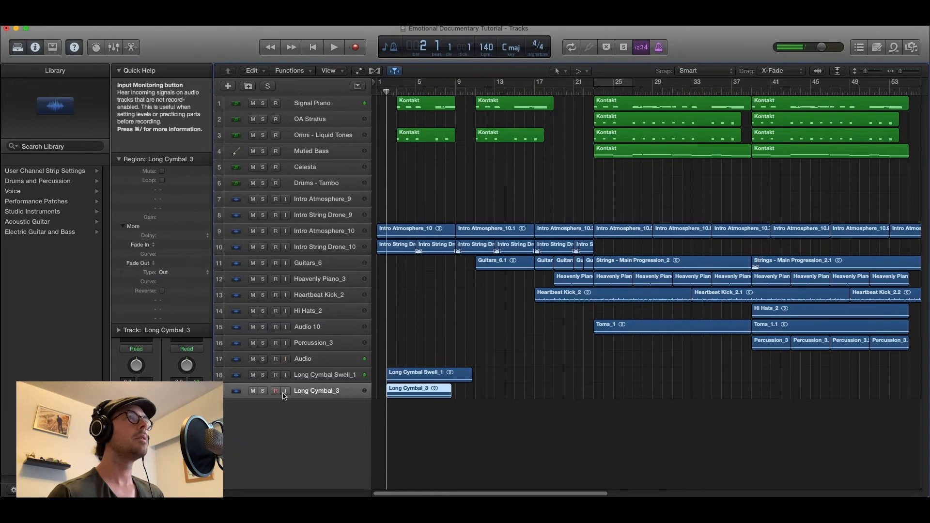
left_click(262, 390)
key("space")
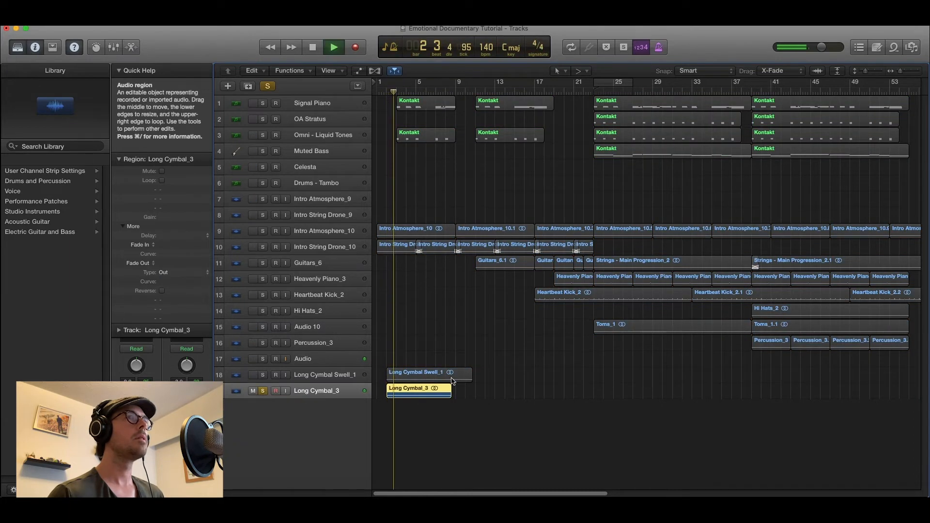
key("super+Down")
key("super+Down")
key("space")
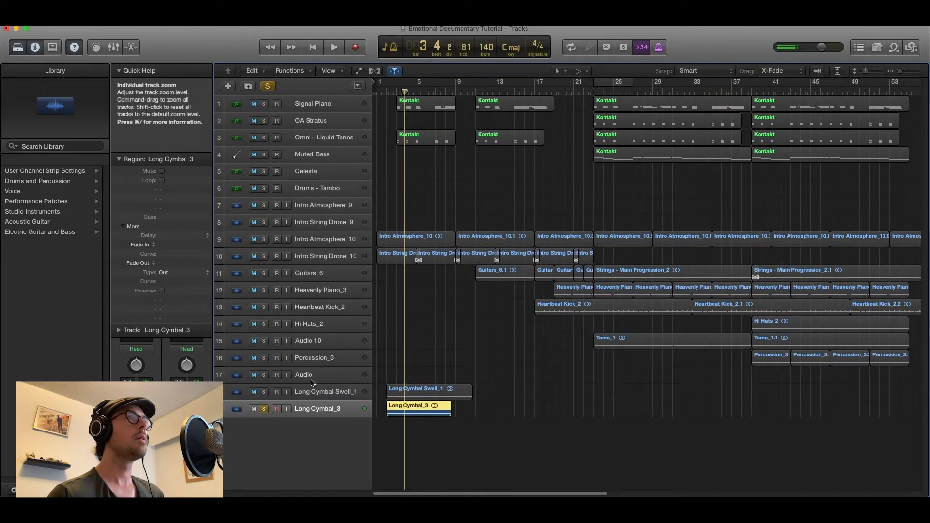
Move the Long Cymbal region to just before bar 23, clear the solo and play the transition from about bar 22
left_click(296, 375)
left_click_drag(414, 409, 620, 404)
left_click(592, 93)
left_click(268, 86)
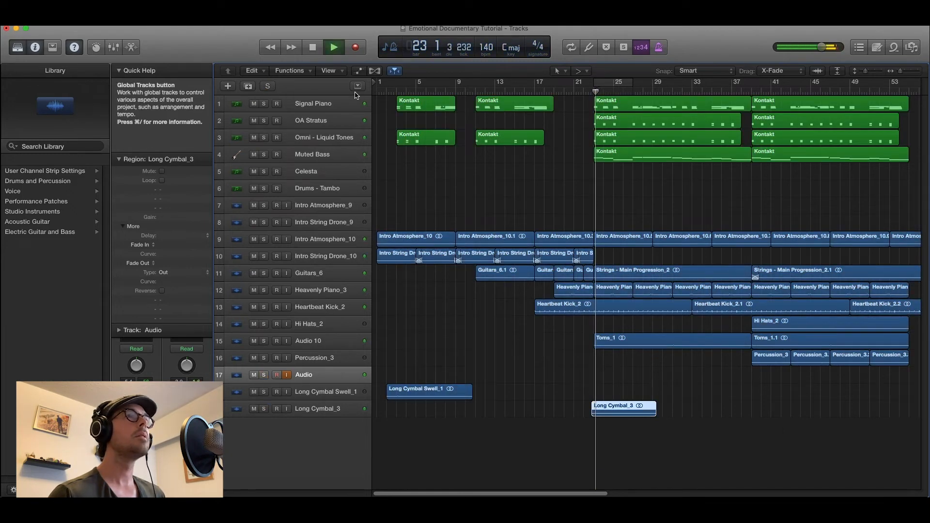
key("super+Right")
left_click(575, 92)
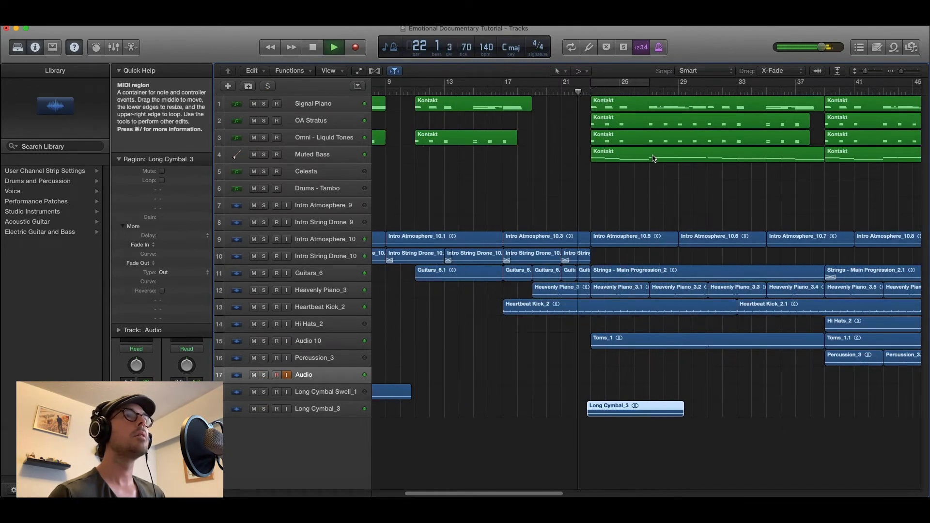
Stop playback and nudge the Long Cymbal region slightly earlier to position 22 3 3 1
key("super+Right")
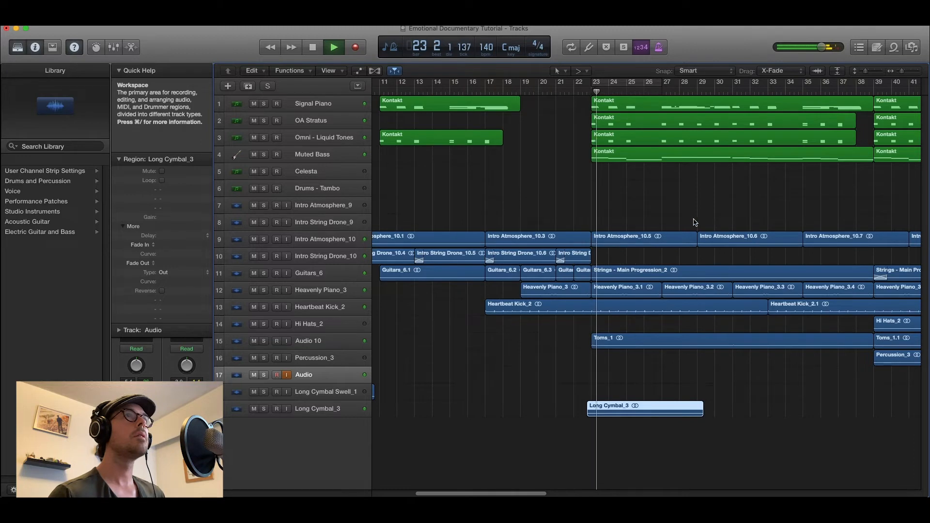
key("super+Right")
key("super+Down")
key("super+Down")
key("super+Down")
key("super+Down")
key("super+Down")
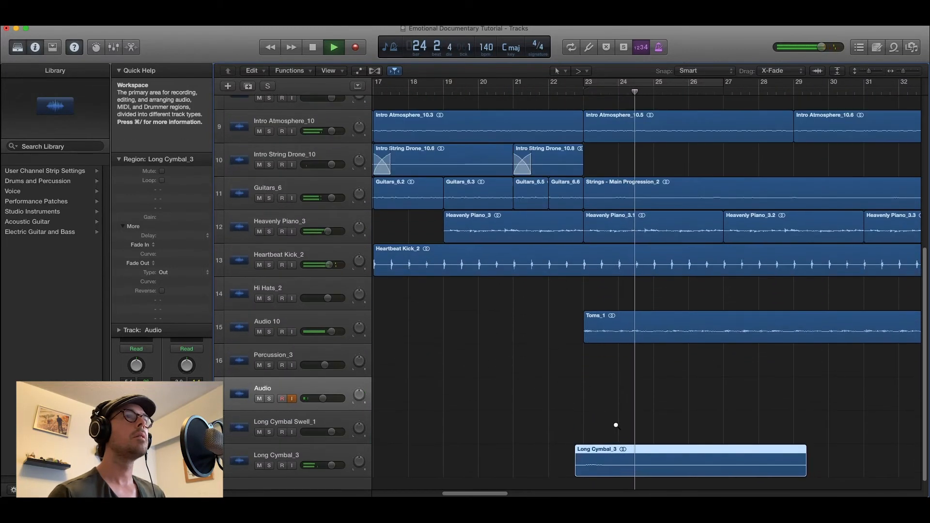
key("space")
left_click_drag(615, 449, 608, 450)
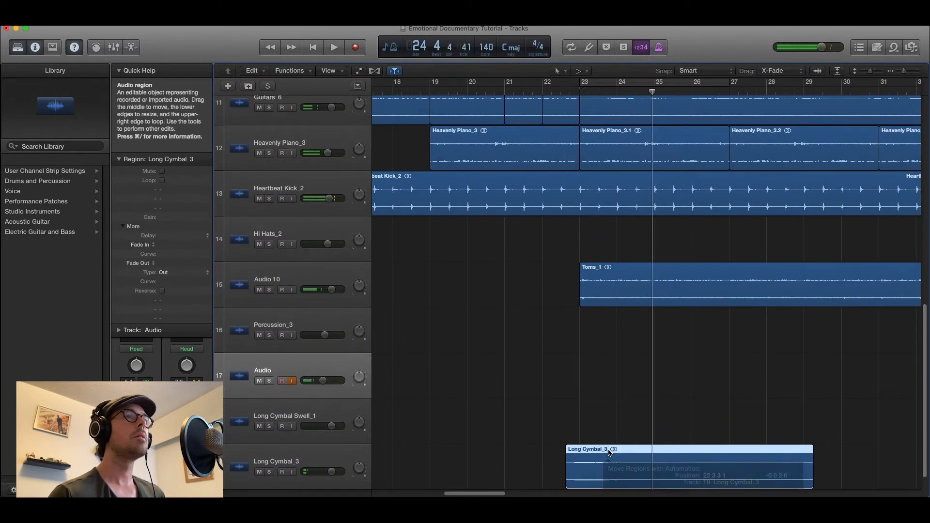
Play the transition into bar 23 to check the timing of the Long Cymbal hit, then stop
left_click(562, 92)
key("space")
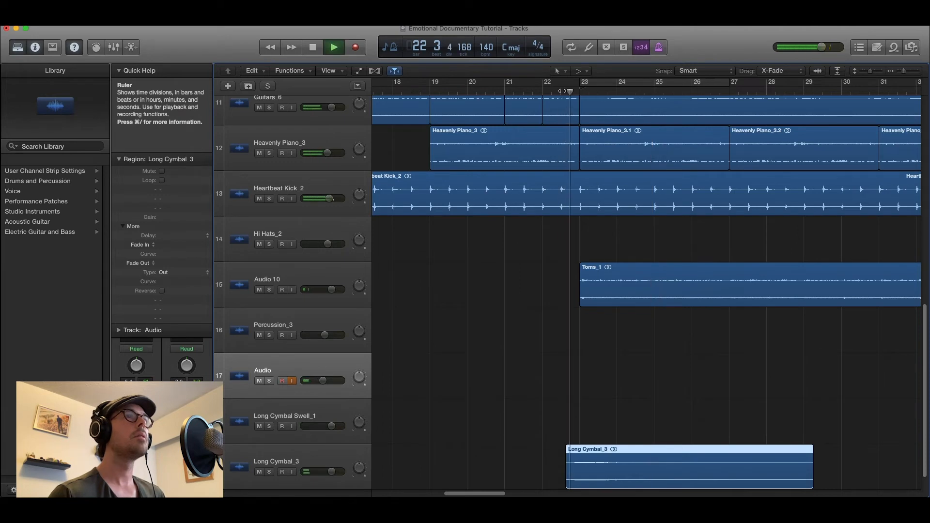
key("super+Up")
key("super+Up")
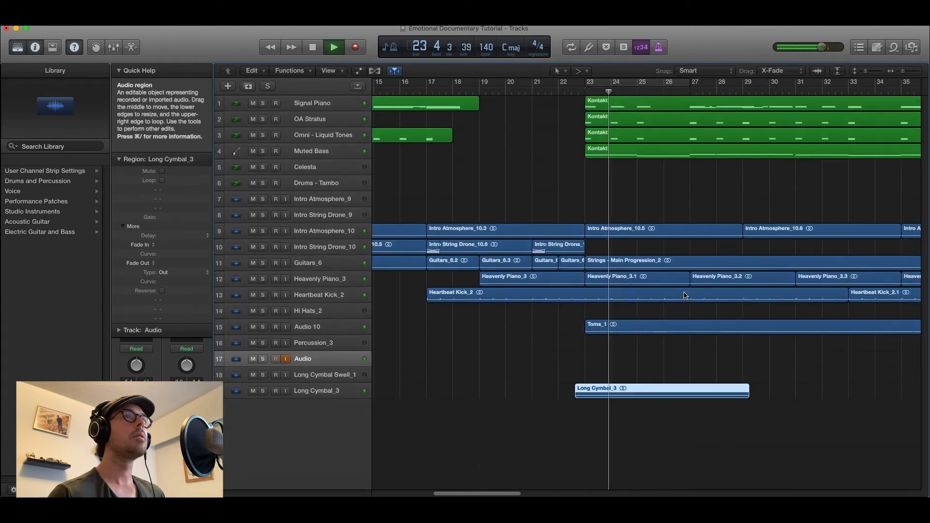
key("super+Left")
key("super+Left")
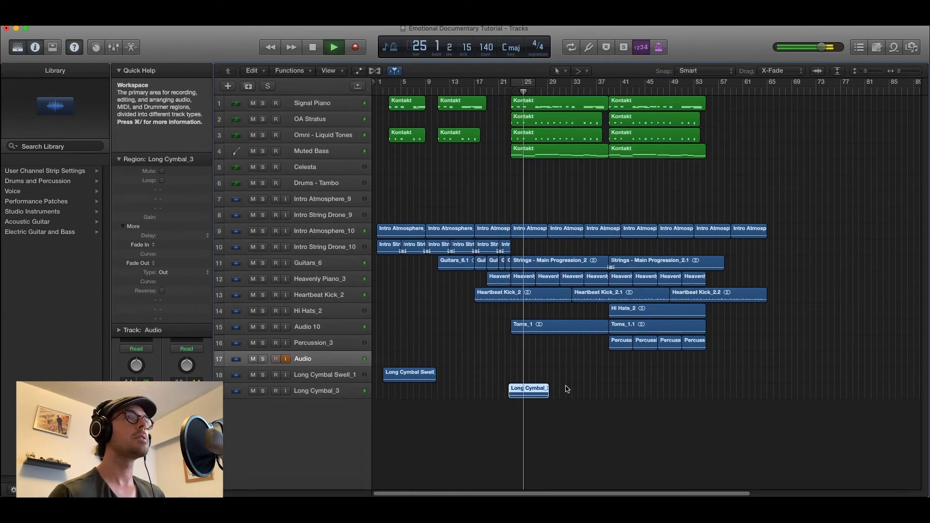
key("space")
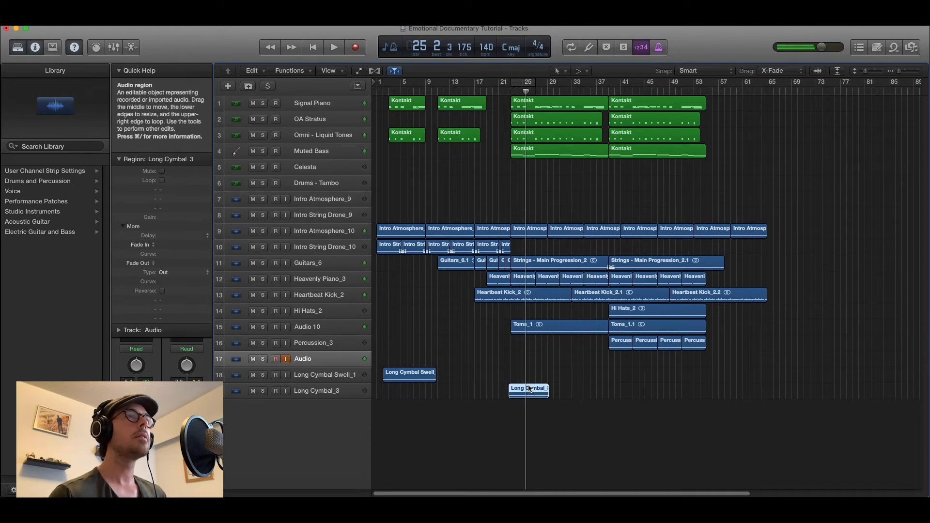
Copy the Long Cymbal region to just before bar 55 and play the end of the percussion section to check it
left_click_drag(529, 388, 724, 389)
left_click(701, 91)
key("space")
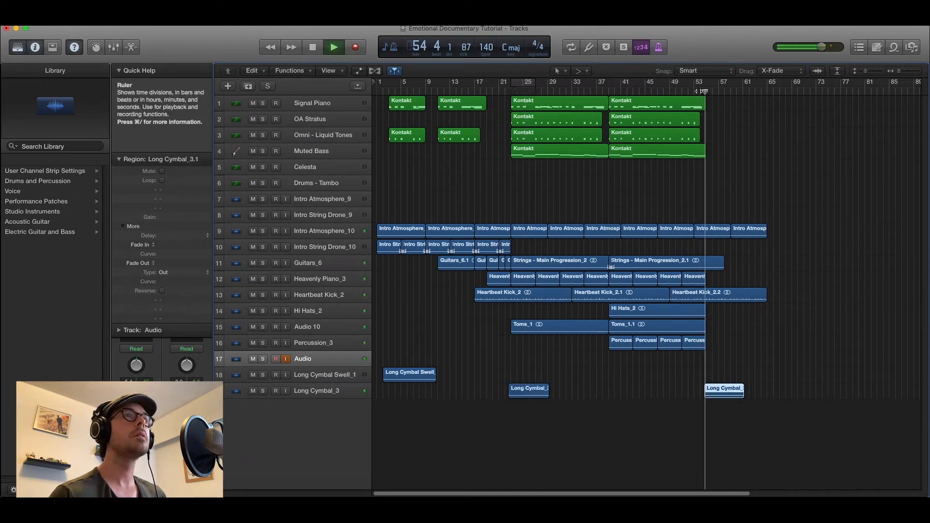
key("space")
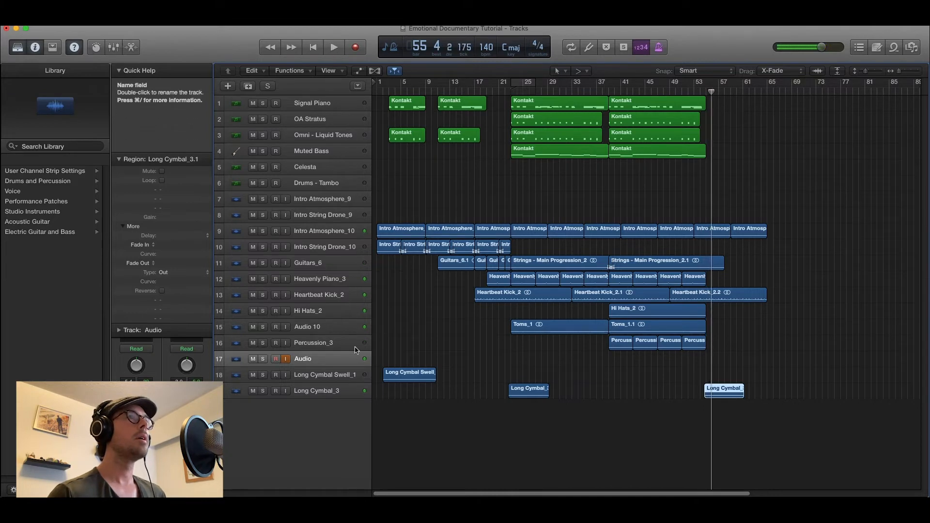
Move the Long Cymbal Swell region to bar 38 and place the playhead at bar 39
left_click(403, 373)
left_click_drag(404, 373, 622, 374)
left_click(609, 92)
Nudge the Long Cymbal Swell region slightly earlier to align the peak of its waveform with bar 39
key("super+Right")
key("super+Right")
key("super+Right")
key("super+Right")
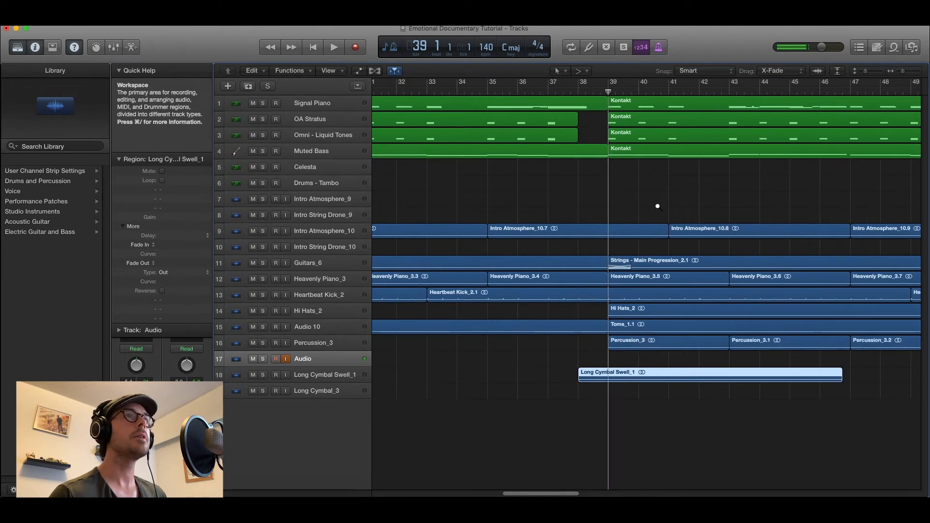
key("super+Down")
key("super+Down")
key("super+Down")
key("super+Down")
key("super+Right")
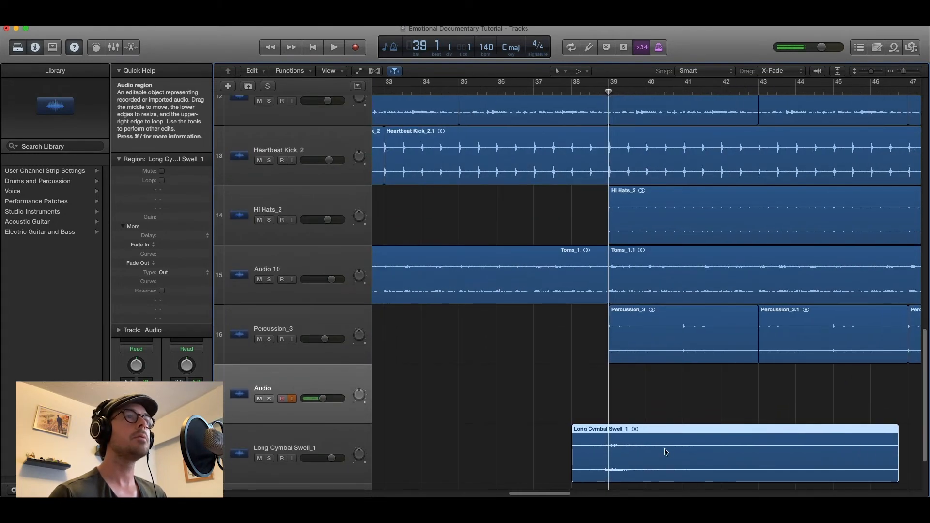
key("super+Down")
key("super+Down")
key("super+Down")
key("super+Down")
left_click_drag(662, 446, 660, 446)
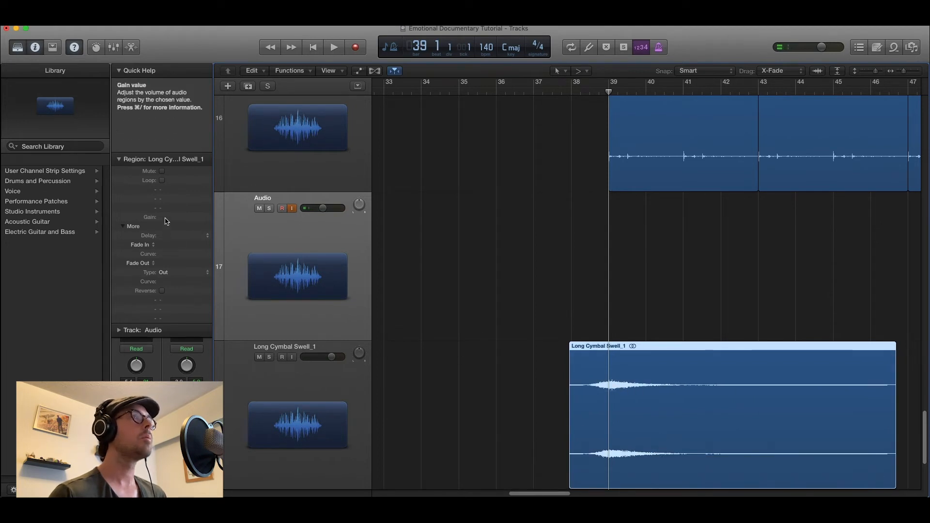
Set the Long Cymbal Swell region's gain to -9.7 dB and start playback from about bar 37
left_click_drag(165, 217, 175, 261)
left_click_drag(179, 304, 181, 310)
left_click(535, 90)
key("space")
Listen to the cymbal swell leading into bar 39 and review the overall arrangement during playback
key("super+Up")
key("super+Up")
key("super+Up")
key("super+Up")
key("super+Up")
key("super+Up")
key("super+Left")
key("super+Left")
key("super+Left")
key("super+Left")
key("super+Left")
key("super+Left")
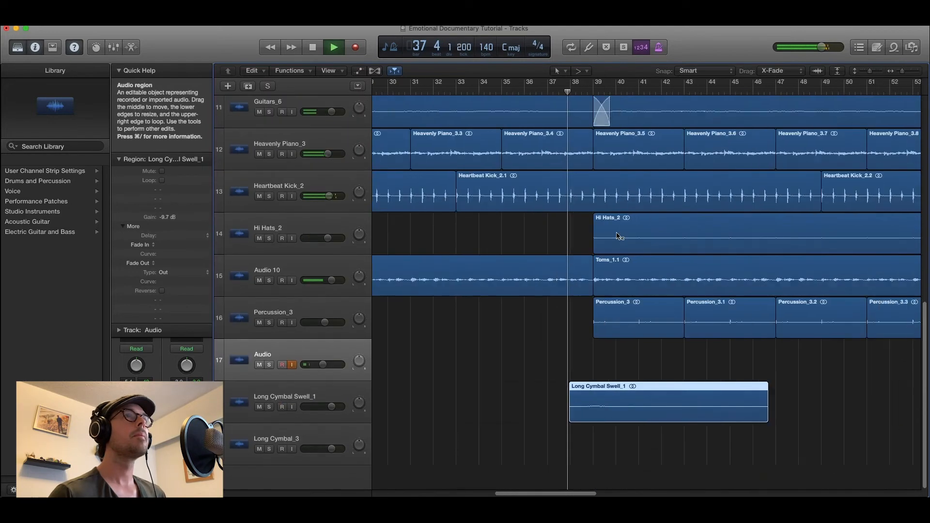
key("super+Up")
key("super+Up")
key("super+Up")
key("super+Up")
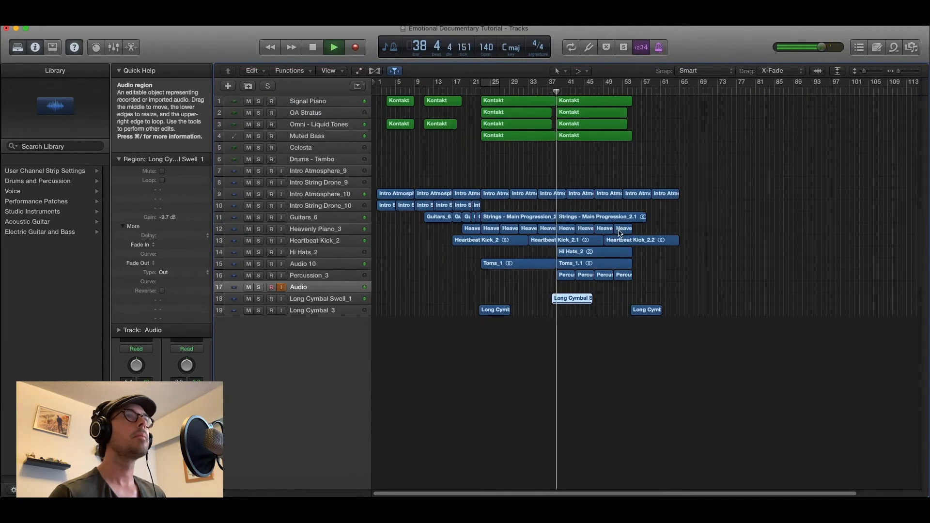
key("super+Right")
key("super+Right")
key("super+Right")
key("super+Right")
key("super+Right")
key("super+Right")
scroll(631, 252, "left", 5)
key("super+Left")
key("super+Left")
key("super+Left")
key("super+Left")
key("super+Left")
key("super+Left")
key("super+Left")
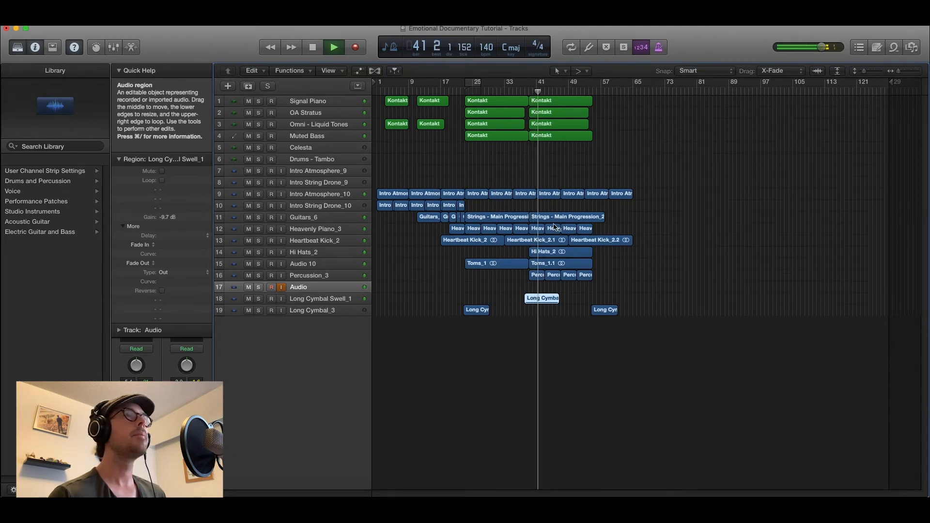
key("super+Right")
key("super+Right")
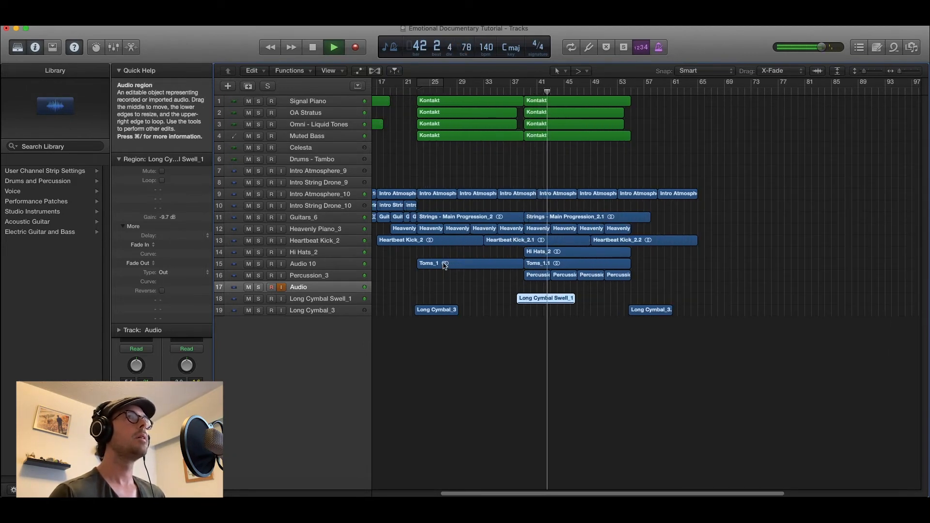
key("super+Right")
key("super+Down")
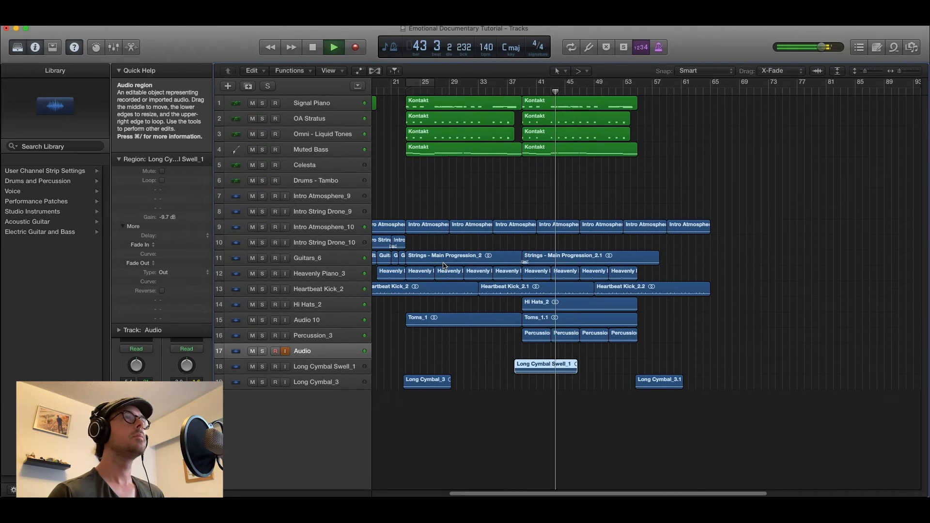
Stop playback and copy two Heavenly Piano regions onto the end of their track, filling bars 55 to 63
scroll(535, 273, "right", 2)
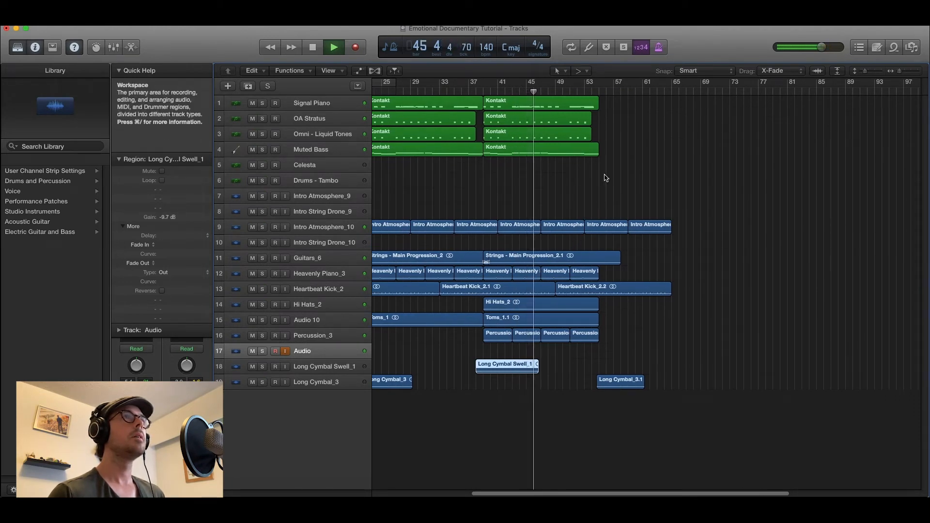
key("space")
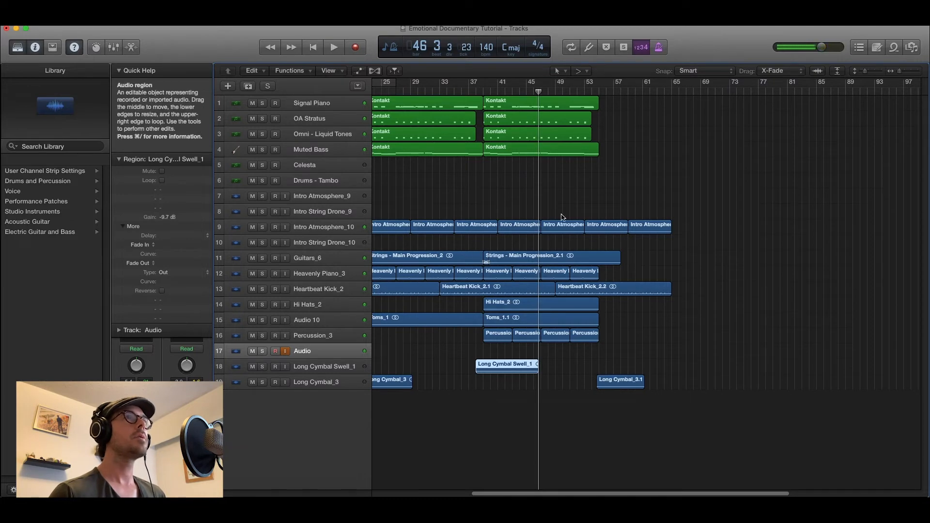
scroll(655, 289, "up", 3)
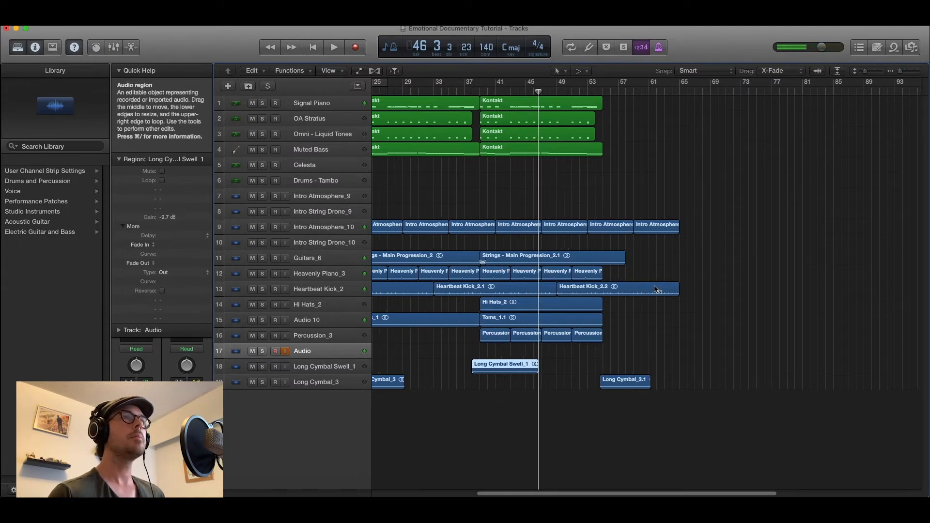
scroll(655, 289, "up", 3)
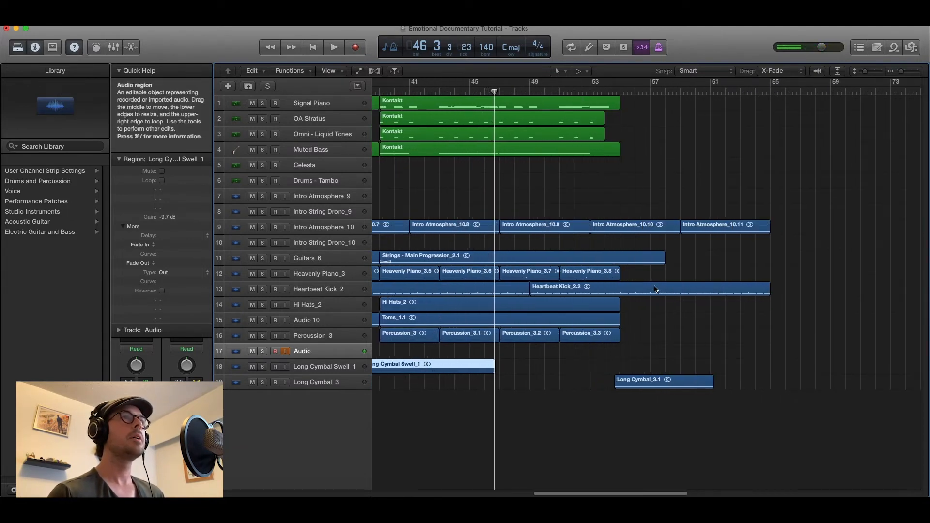
scroll(655, 289, "up", 3)
scroll(651, 234, "up", 5)
scroll(650, 231, "down", 2)
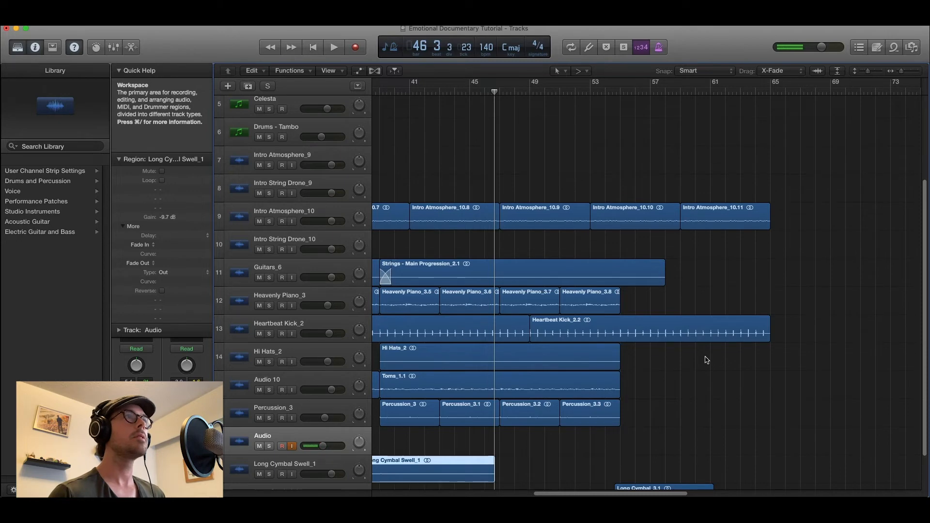
scroll(705, 359, "up", 2)
scroll(678, 339, "up", 1)
mouse_move(642, 257)
left_mouse_down()
mouse_move(530, 252)
mouse_move(645, 241)
left_mouse_up()
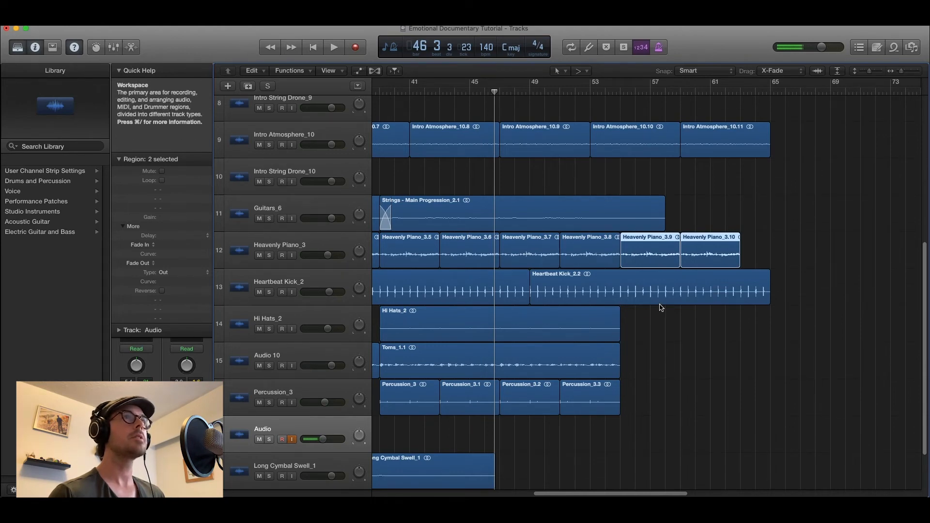
Copy the last Signal Piano region so that the duplicate starts at bar 55
scroll(661, 304, "up", 8)
scroll(663, 305, "down", 5)
scroll(652, 194, "up", 4)
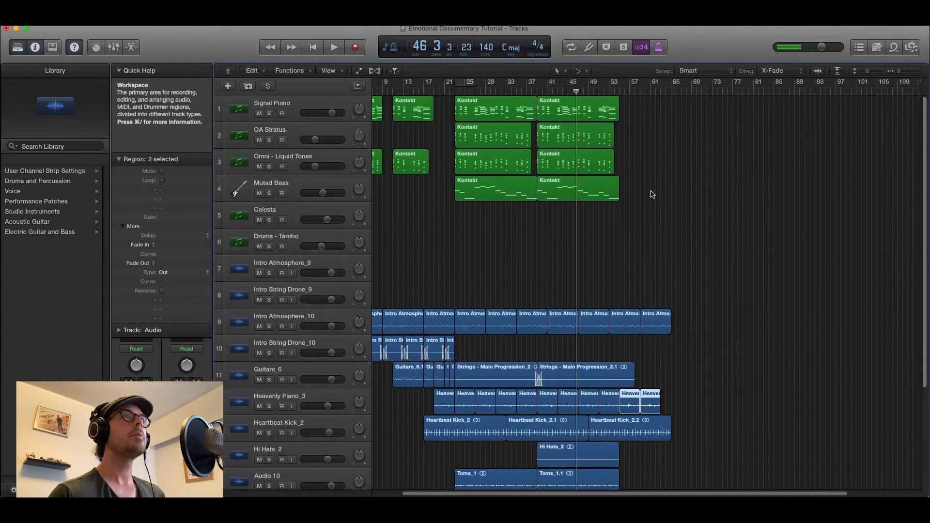
scroll(652, 139, "up", 1)
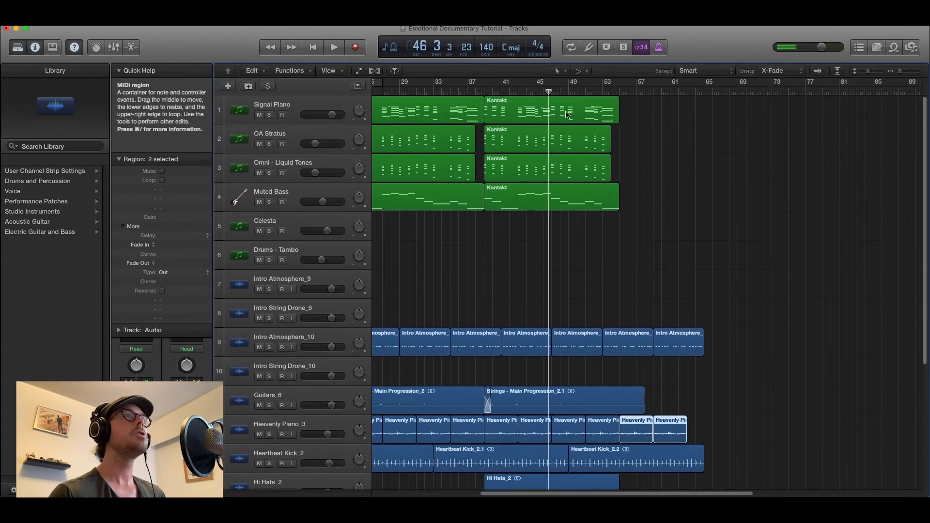
left_click_drag(562, 112, 681, 107)
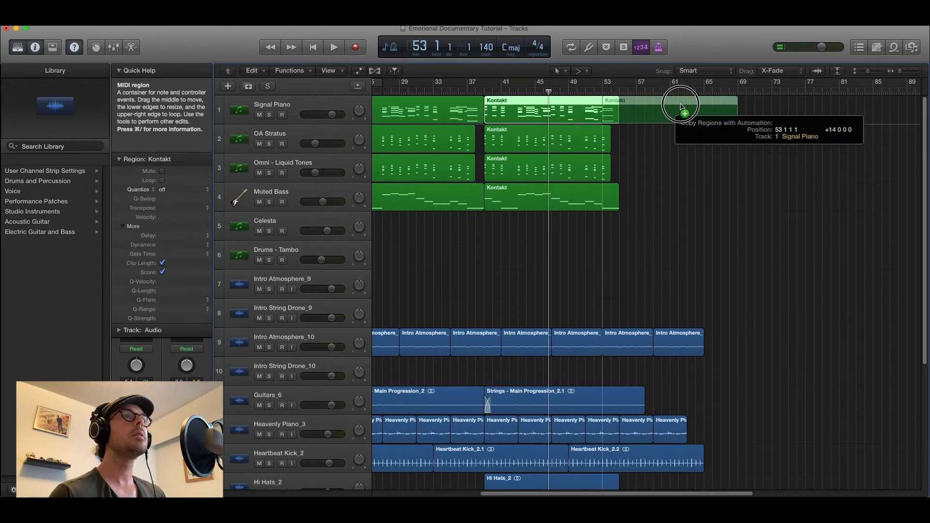
left_click_drag(681, 105, 698, 105)
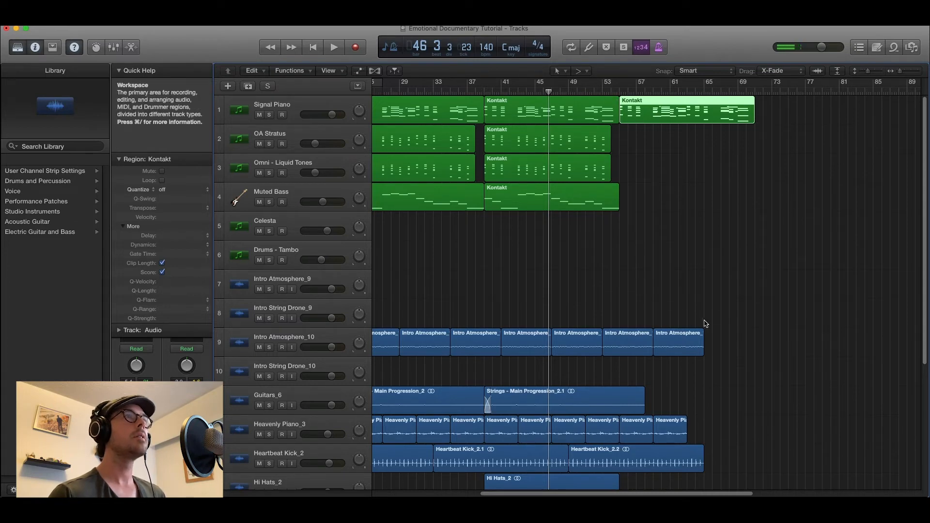
Extend the Intro Atmosphere_10 and Heavenly Piano_3 tracks to bar 71 with one more atmosphere region and two more piano regions
left_click_drag(686, 339, 733, 341)
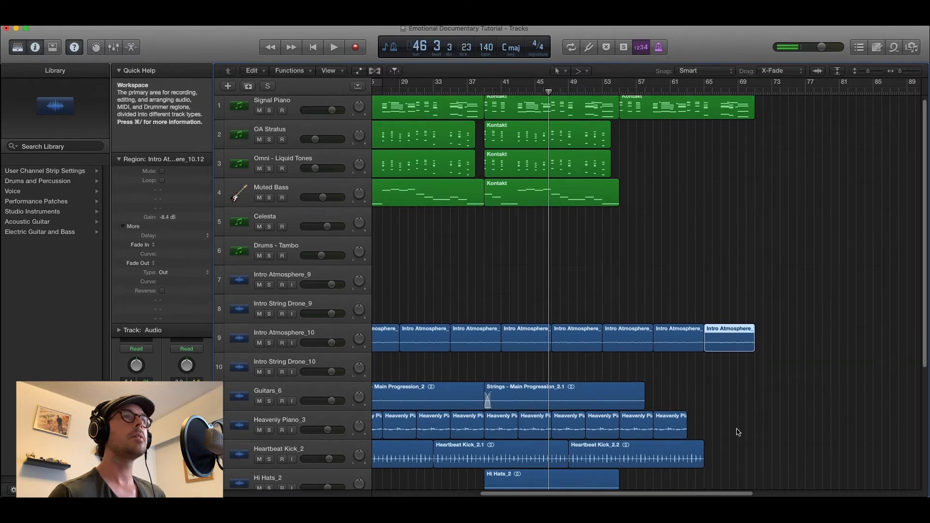
mouse_move(712, 424)
left_mouse_down()
mouse_move(630, 421)
mouse_move(705, 418)
left_mouse_up()
scroll(665, 382, "down", 1)
scroll(664, 382, "down", 1)
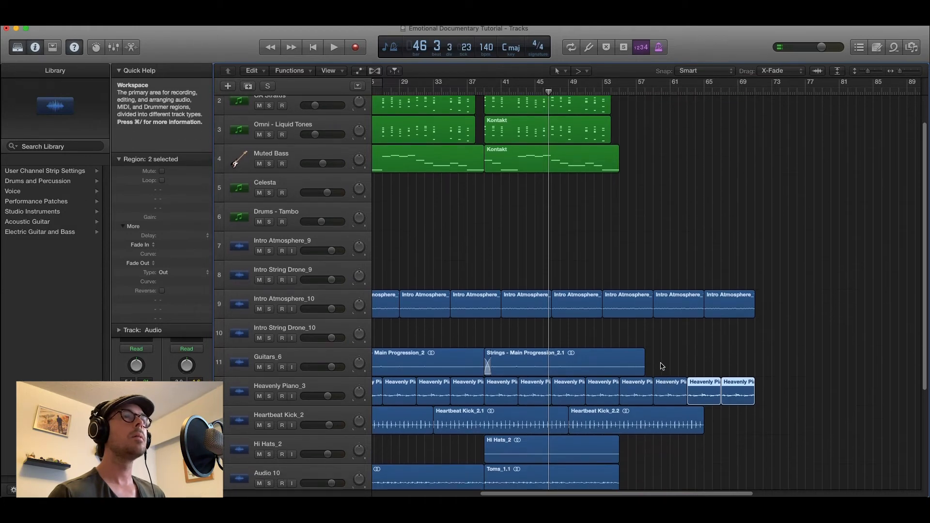
Copy the Strings - Main Progression_2.1 region directly after itself, starting at about bar 58
scroll(662, 367, "down", 1)
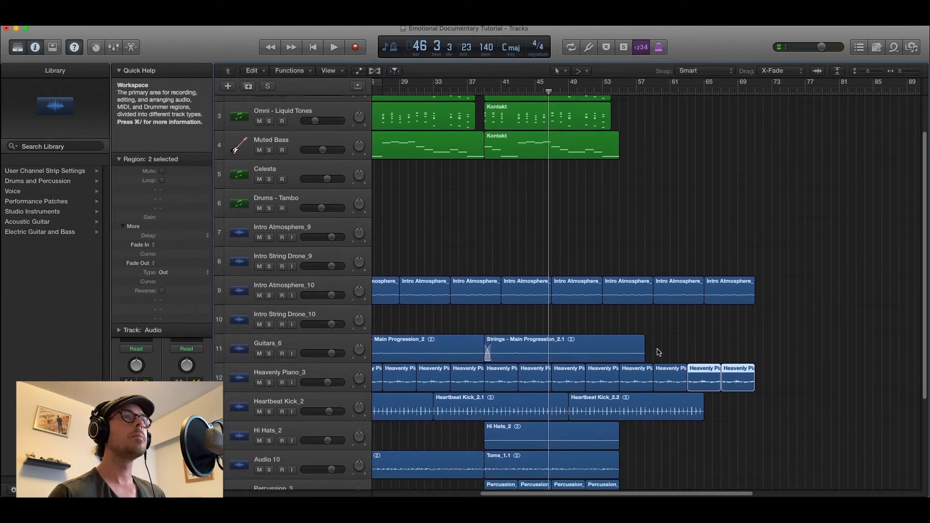
left_click_drag(599, 351, 759, 348)
scroll(746, 405, "down", 1)
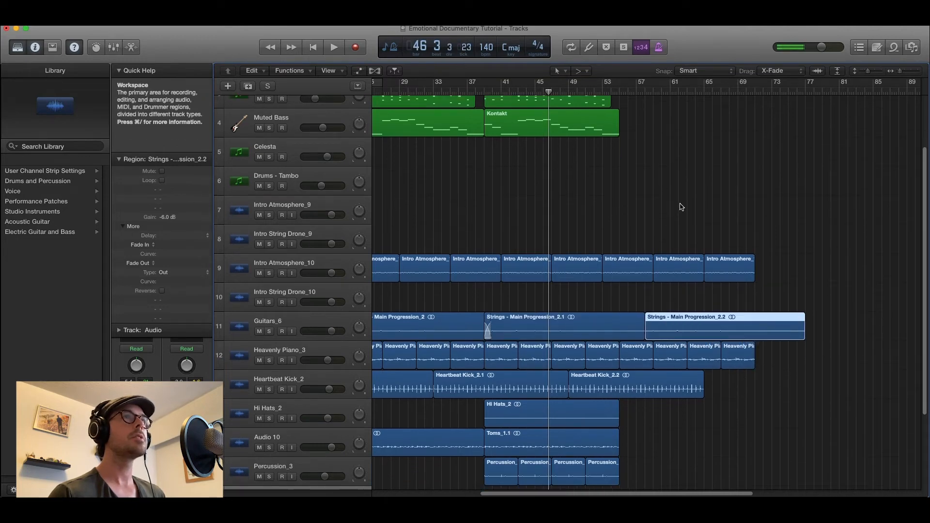
Play the extended ending from about bar 53 and listen to the mix, briefly soloing the Guitars_6 track
key("space")
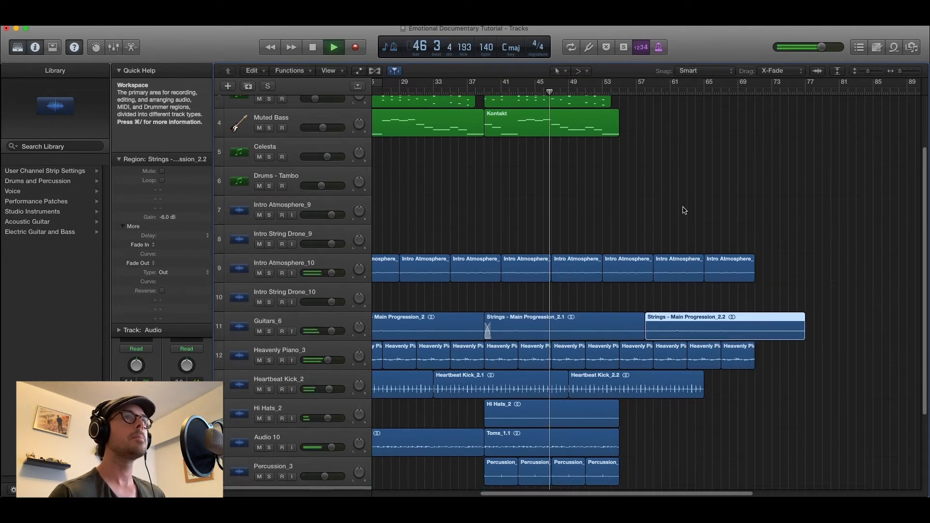
left_click(603, 93)
scroll(733, 187, "up", 1)
scroll(733, 187, "down", 3)
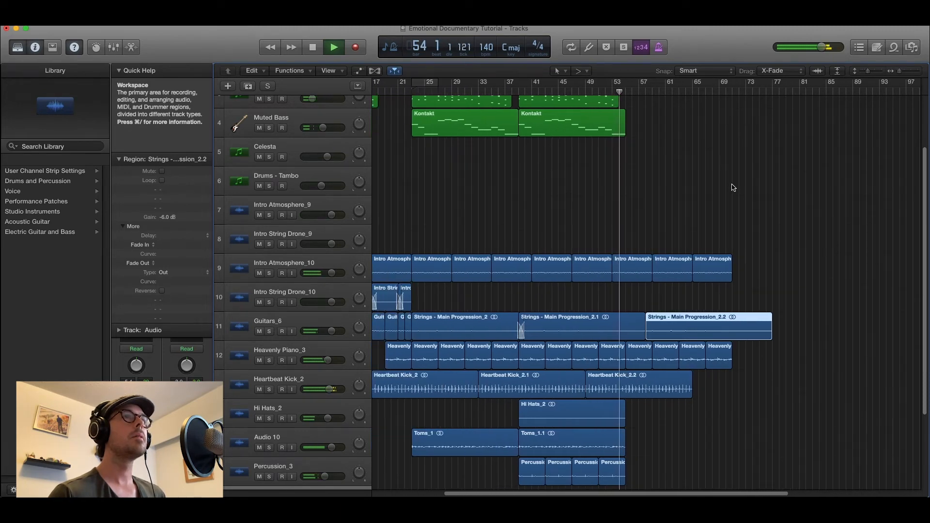
scroll(733, 187, "down", 2)
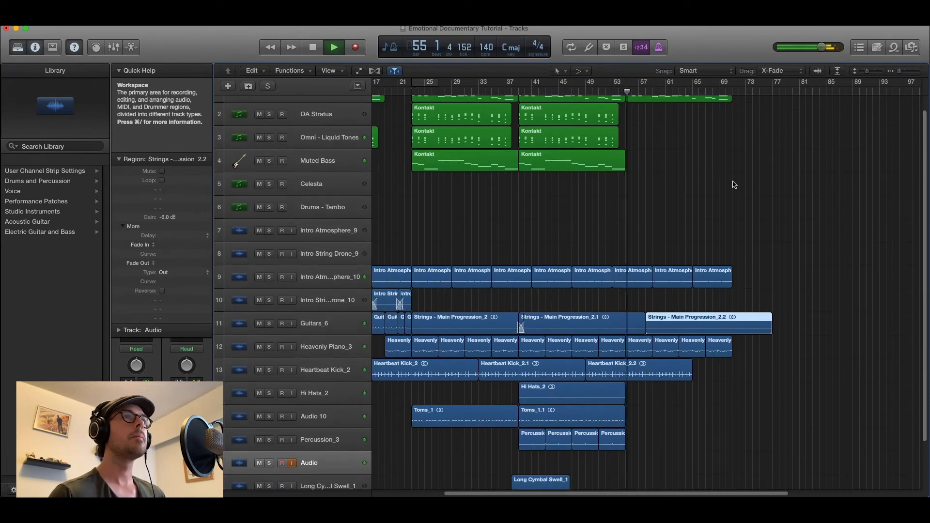
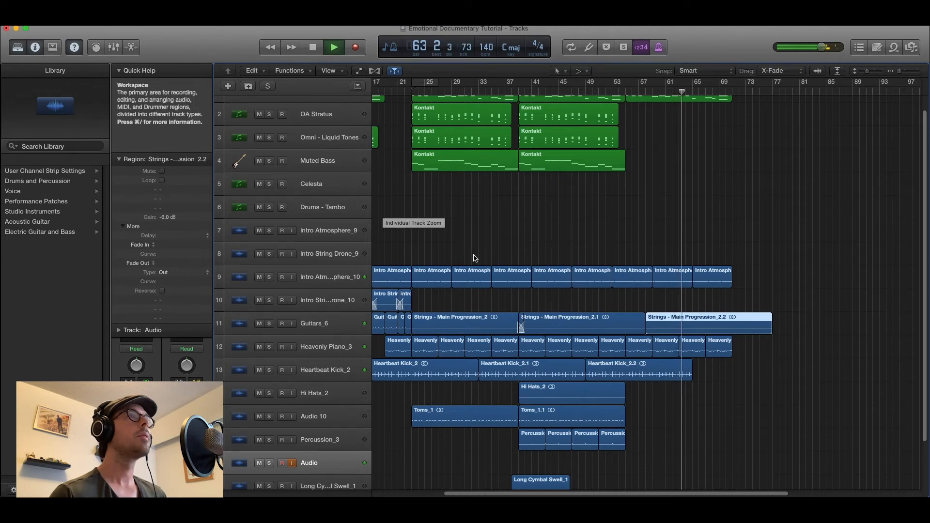
key("super+Down")
key("super+Down")
key("super+Down")
key("super+Down")
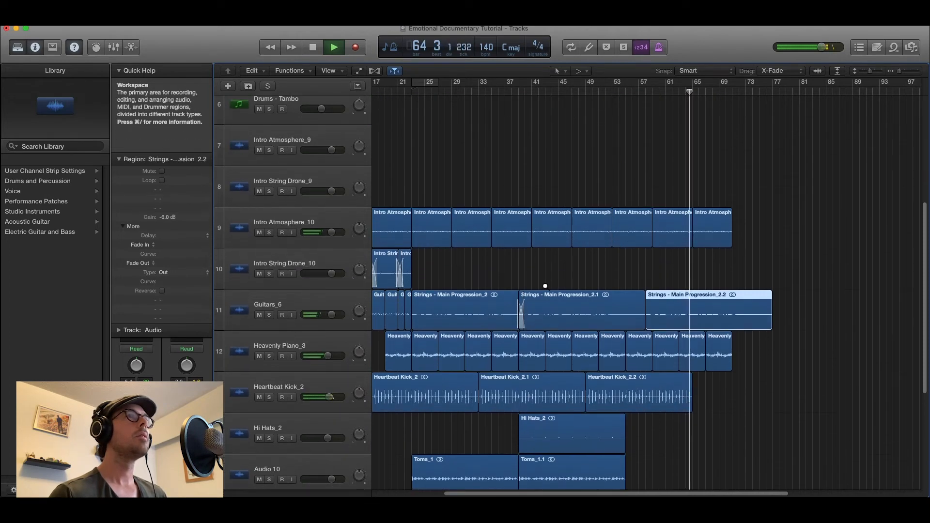
key("super+Right")
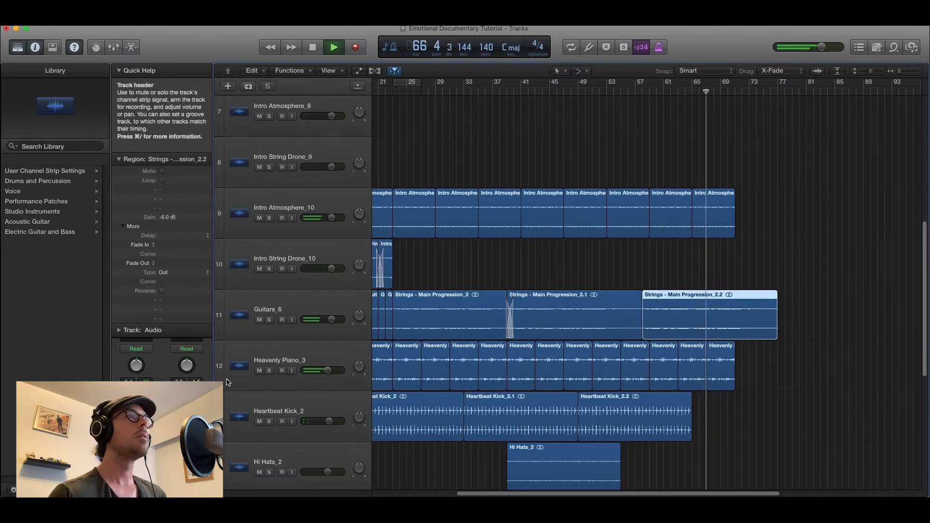
left_click(270, 320)
left_click(270, 321)
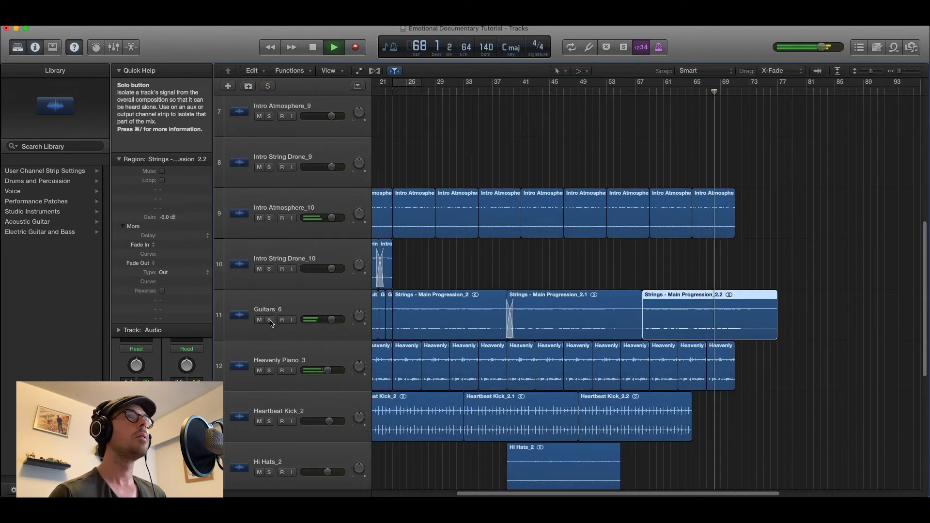
Play the arrangement from about bar 19 to hear the earlier guitar part
scroll(483, 303, "left", 3)
scroll(484, 302, "left", 5)
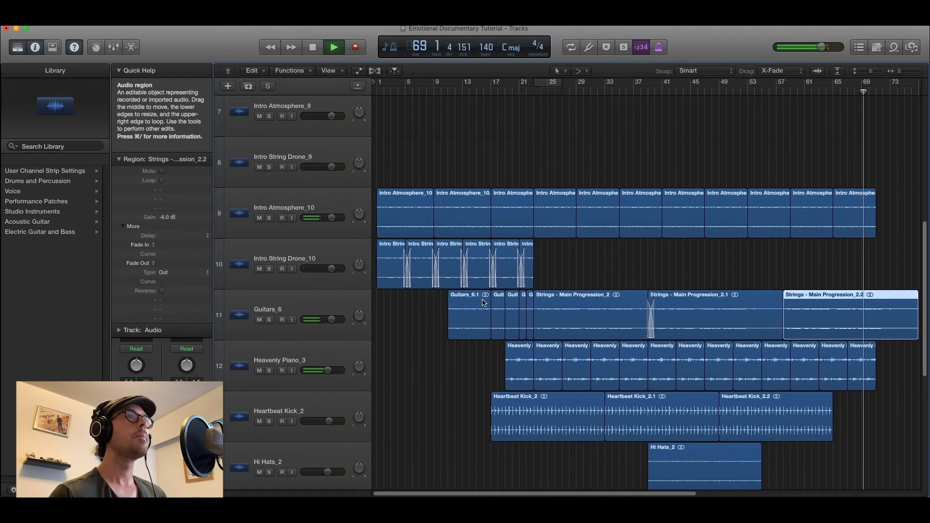
left_click(506, 92)
key("space")
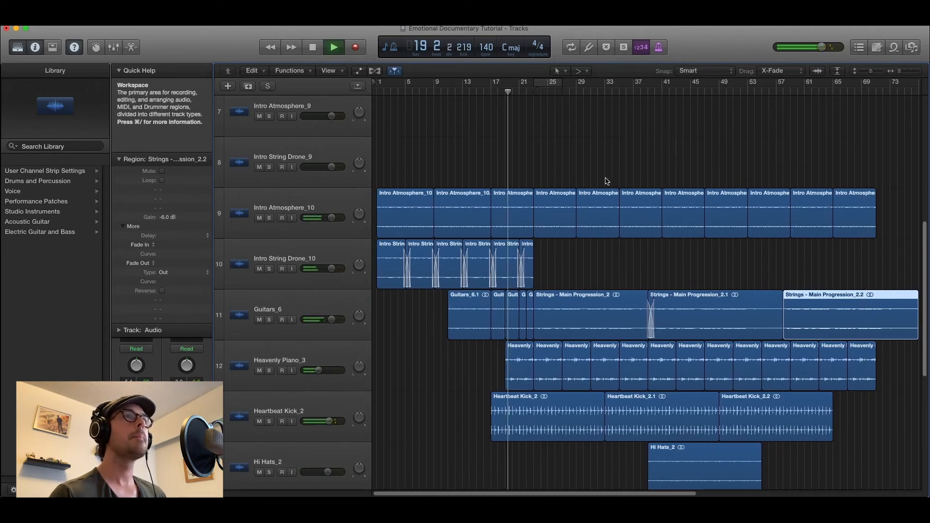
scroll(653, 305, "right", 4)
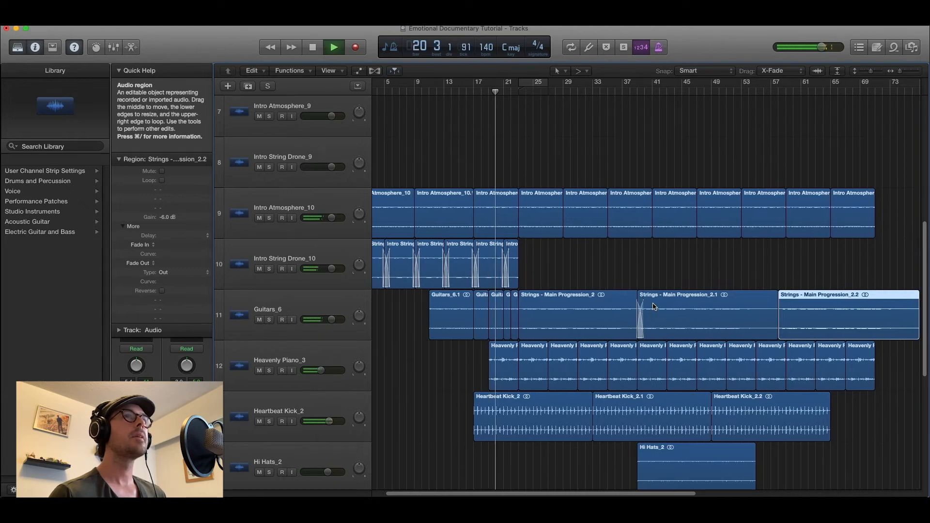
Stop playback and move the three Strings - Main Progression regions up to the Intro String Drone_10 track
key("space")
left_click_drag(553, 280, 823, 314)
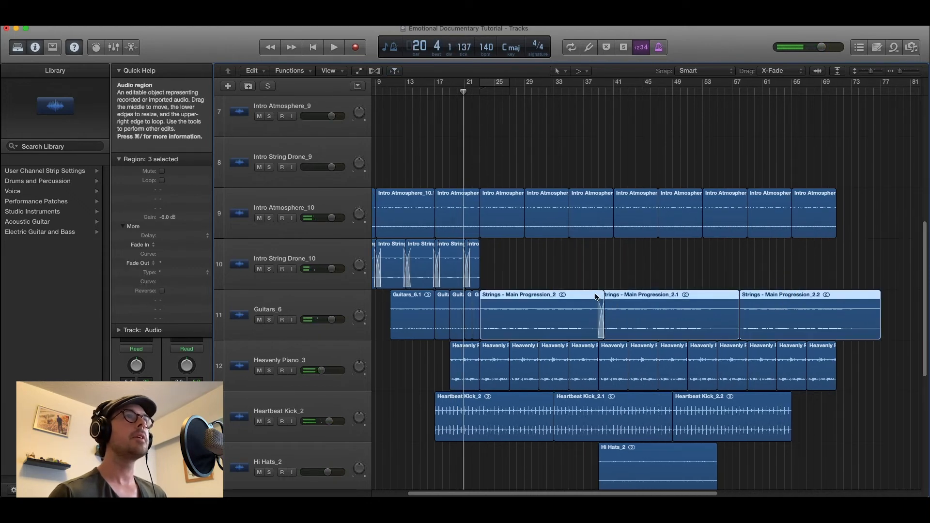
left_click_drag(576, 304, 564, 259)
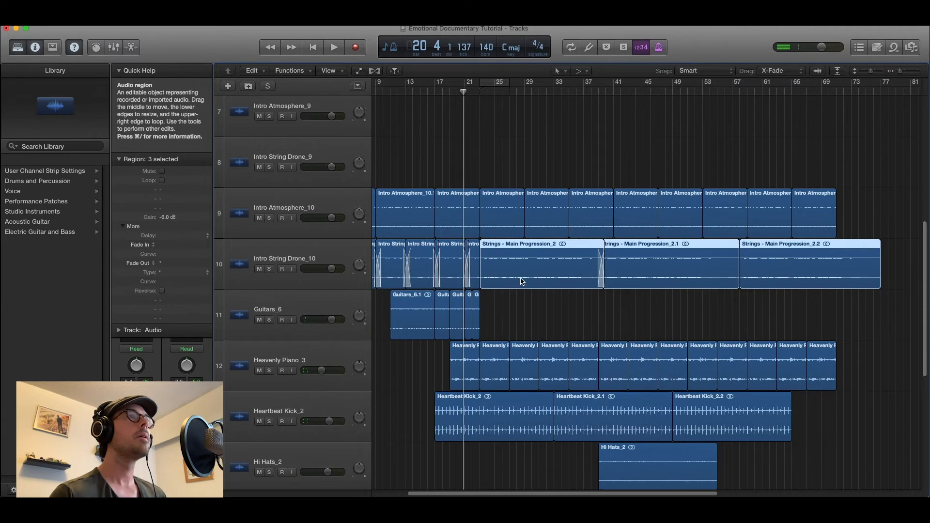
Copy the Guitars_6.1 region further along the Guitars_6 track, covering bars 25 to 39
key("space")
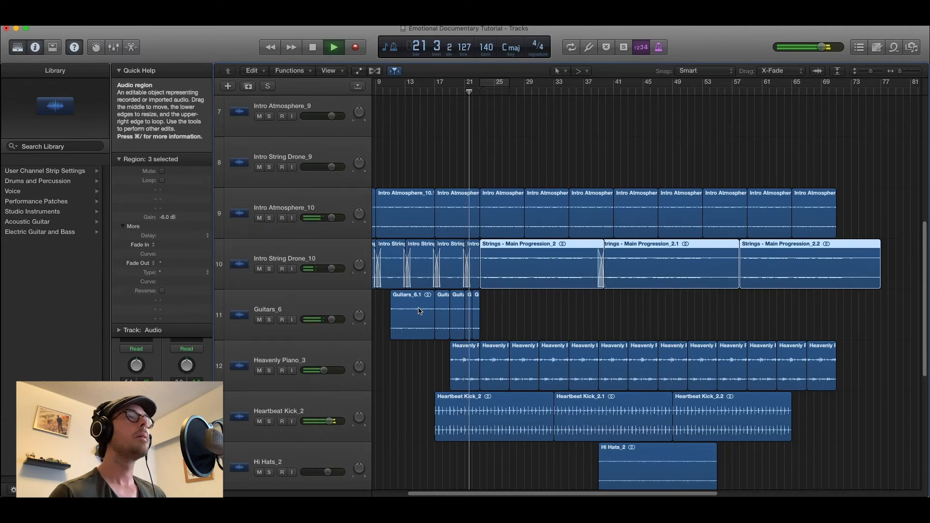
left_click_drag(419, 311, 480, 328)
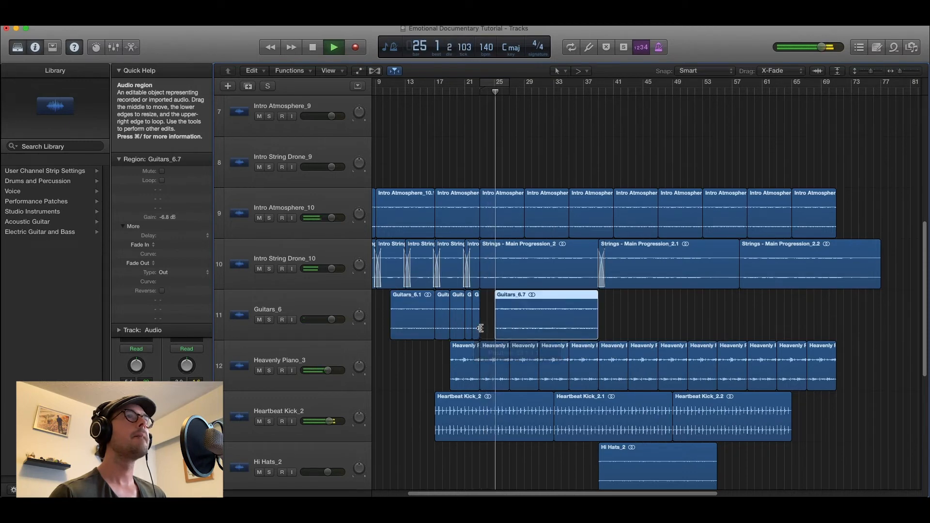
key("super+Right")
key("super+Right")
key("super+Right")
key("super+Right")
scroll(528, 318, "left", 1)
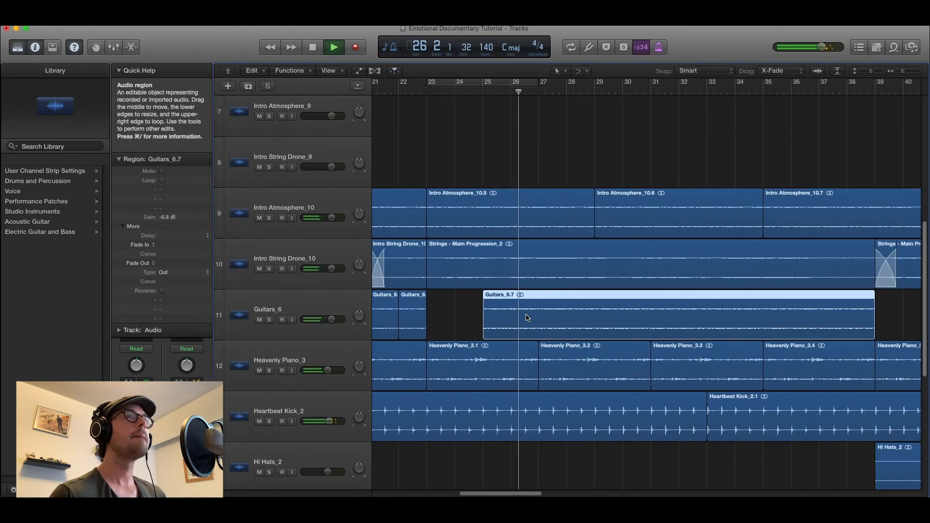
scroll(528, 317, "left", 1)
key("space")
Align the copied guitar region's start with bar 23 and extend its end to bar 39
left_click_drag(493, 330, 476, 328)
left_click(472, 328)
mouse_move(513, 297)
left_mouse_down()
mouse_move(460, 303)
mouse_move(508, 297)
left_mouse_up()
key("super+Left")
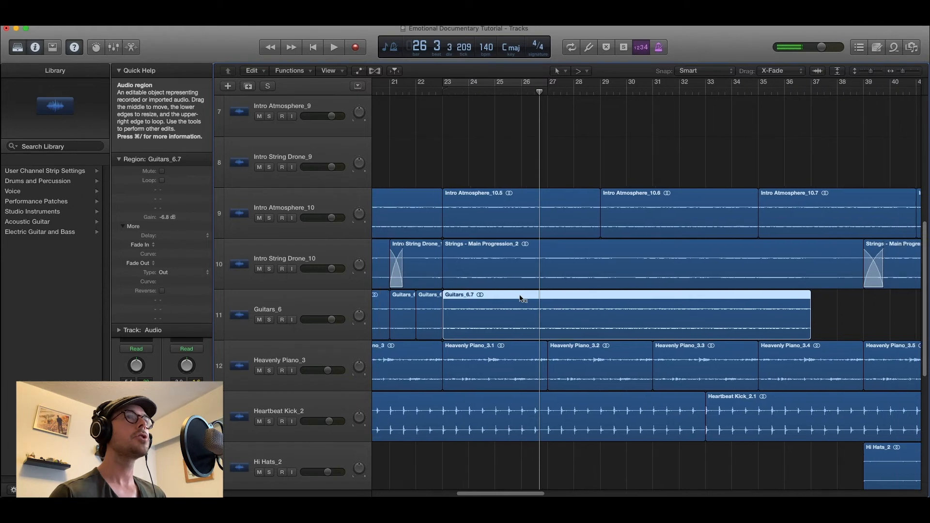
left_click_drag(687, 322, 717, 319)
Start playback and duplicate the Guitars_6.7 region twice along its track, filling bars 39 to 71
key("space")
scroll(724, 314, "right", 2)
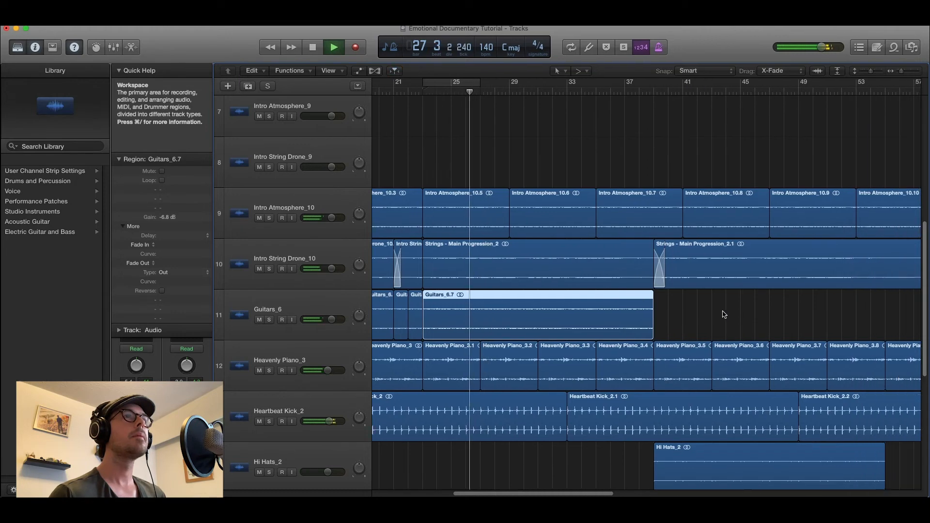
scroll(724, 315, "down", 5)
left_click_drag(478, 301, 674, 310)
key("super+Up")
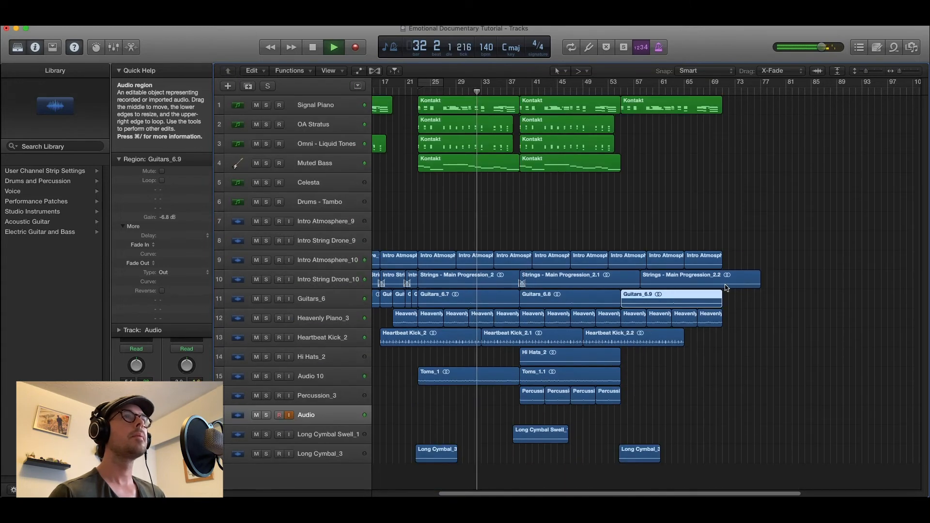
Listen to the section with the added guitar regions and review the arrangement from about bar 25 onward
scroll(725, 287, "right", 1)
scroll(725, 288, "up", 3)
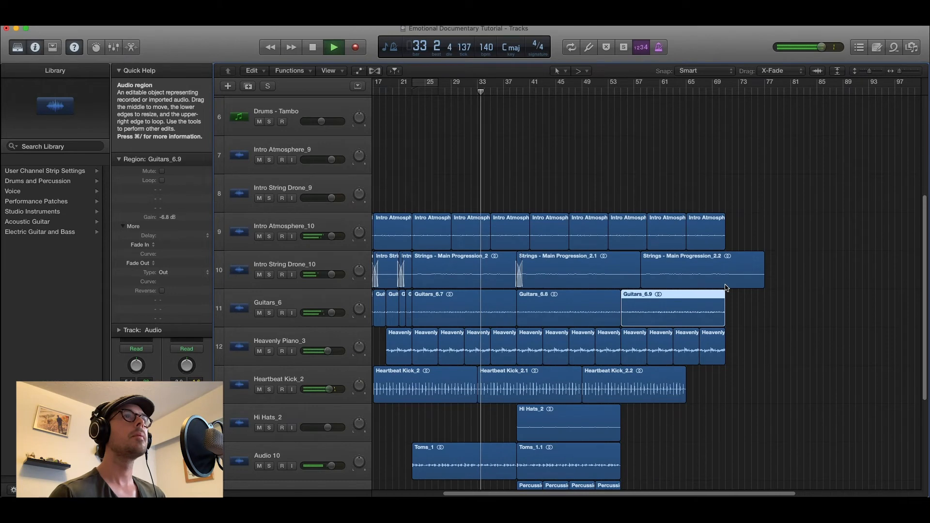
scroll(725, 288, "right", 1)
scroll(725, 287, "right", 2)
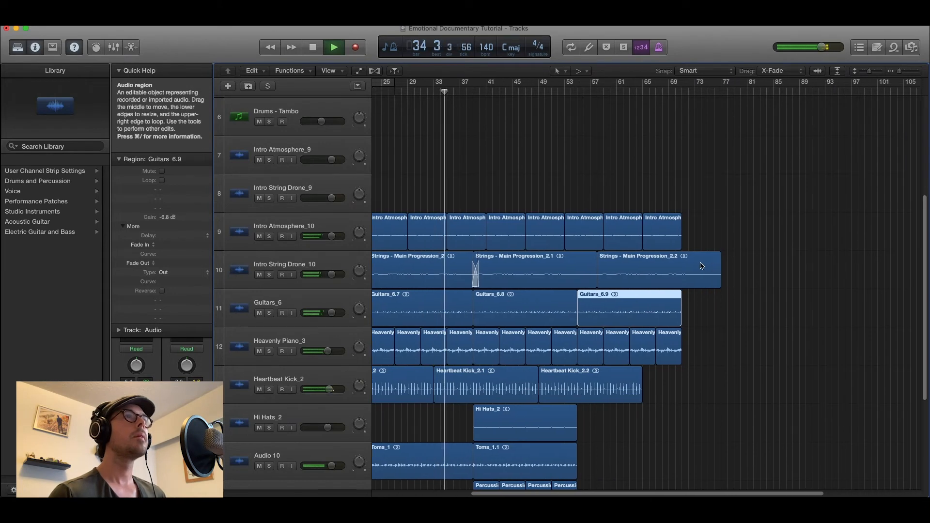
scroll(696, 264, "up", 6)
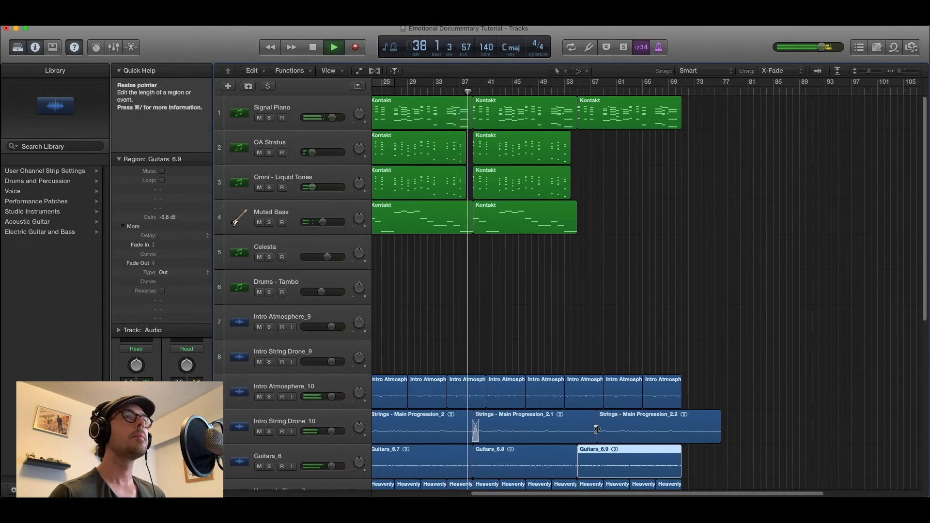
Trim the Strings - Main Progression_2.1 region's end back to bar 55 where the next strings region begins, and stop playback
mouse_move(599, 433)
left_mouse_down()
mouse_move(630, 437)
mouse_move(630, 417)
mouse_move(587, 420)
mouse_move(582, 436)
left_mouse_up()
left_click(568, 431)
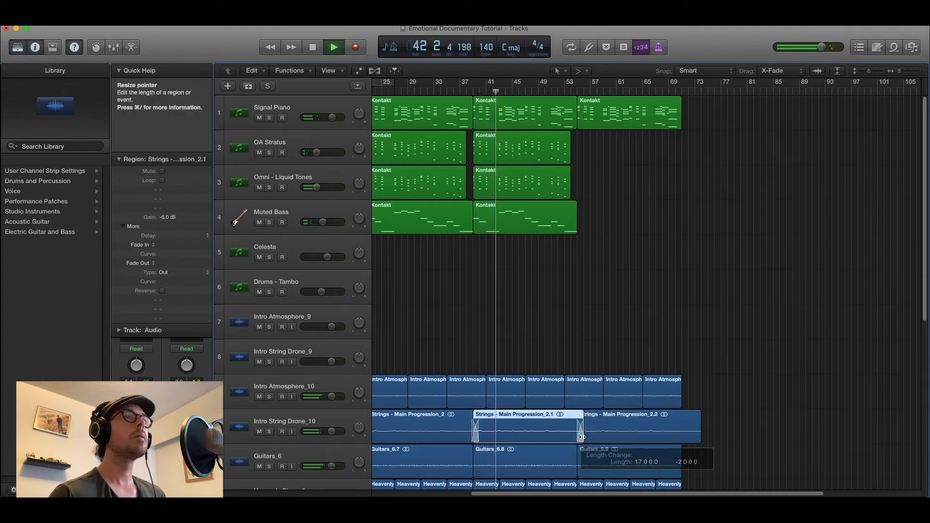
key("super+Right")
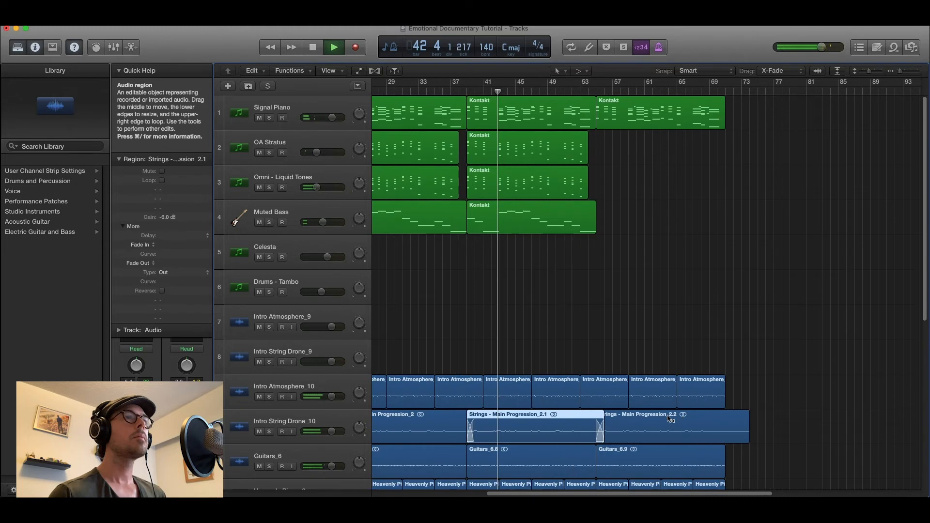
key("super+Up")
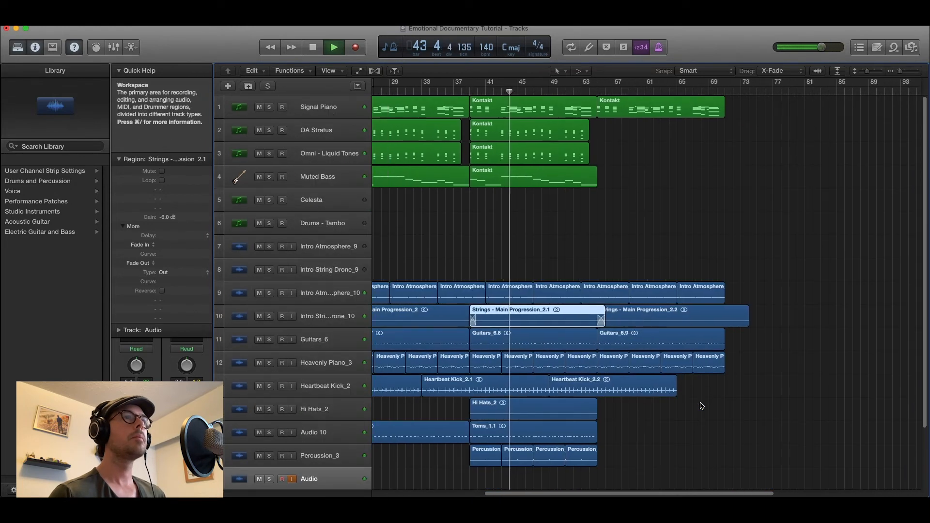
key("space")
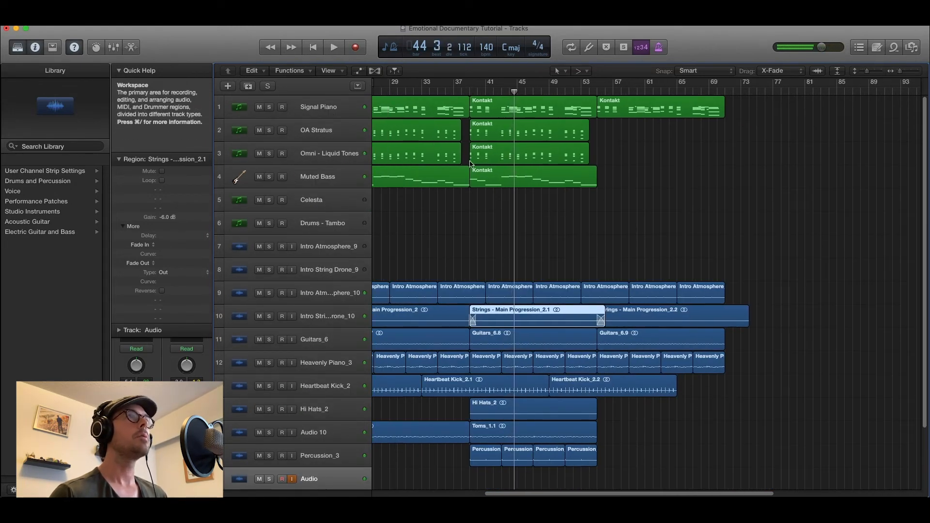
Add volume automation fading Heavenly Piano_3 to silence from bar 55 to 71, and Guitars_6 from about bar 56 to 63
left_click(359, 72)
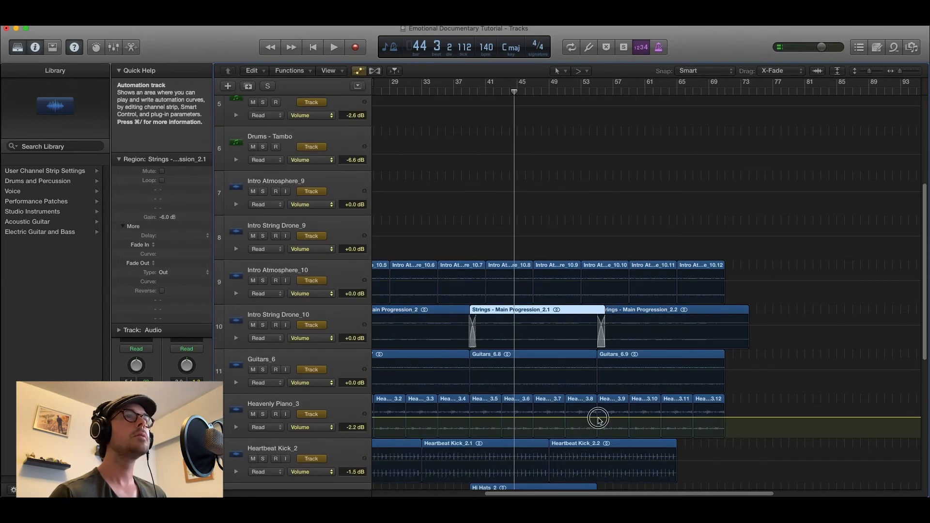
left_click(598, 418)
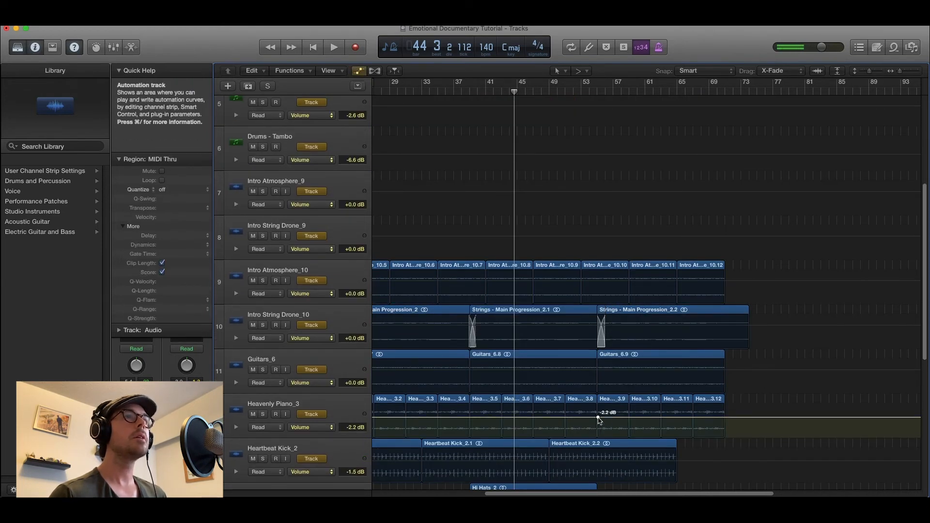
left_click_drag(725, 417, 725, 437)
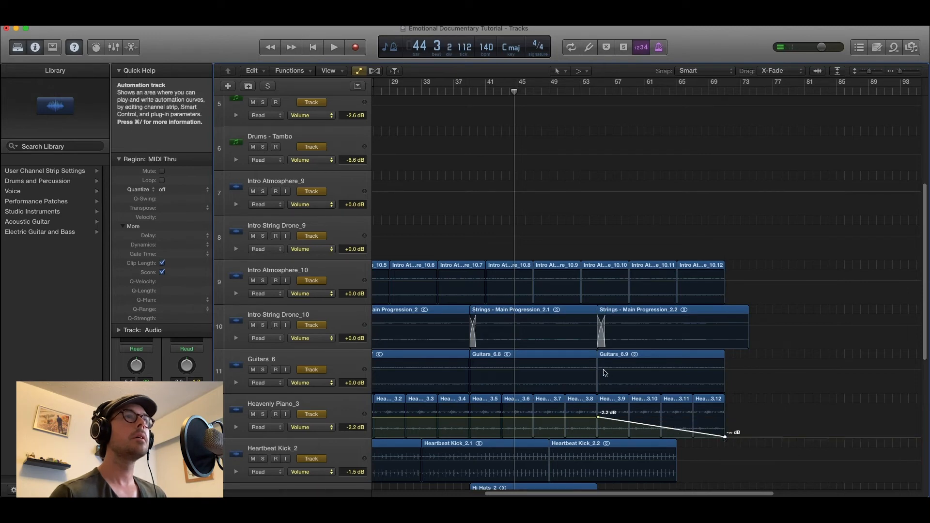
left_click(604, 372)
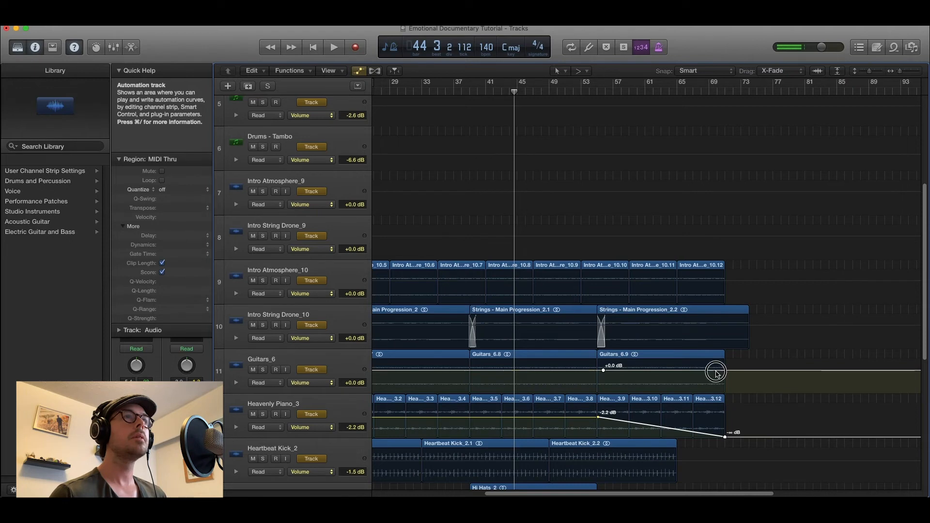
left_click_drag(717, 372, 665, 392)
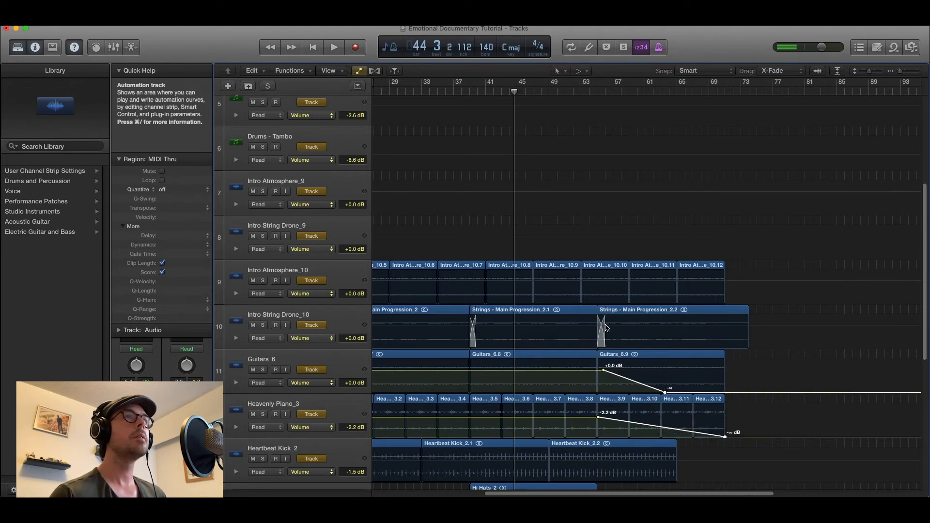
Automate volume fades to silence on Intro String Drone_10 from about bar 61 to 72, and Intro Atmosphere_10 from about bar 58 to 67
left_click(601, 330)
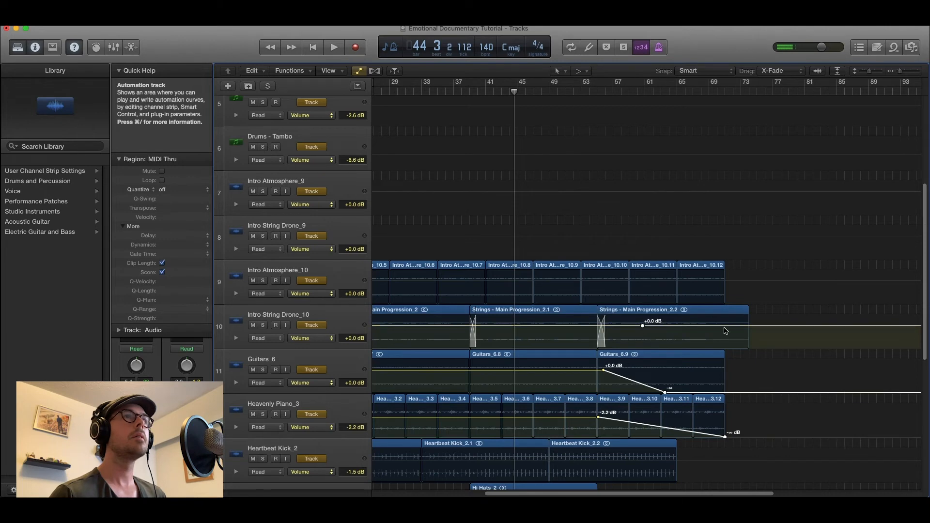
left_click_drag(736, 328, 737, 357)
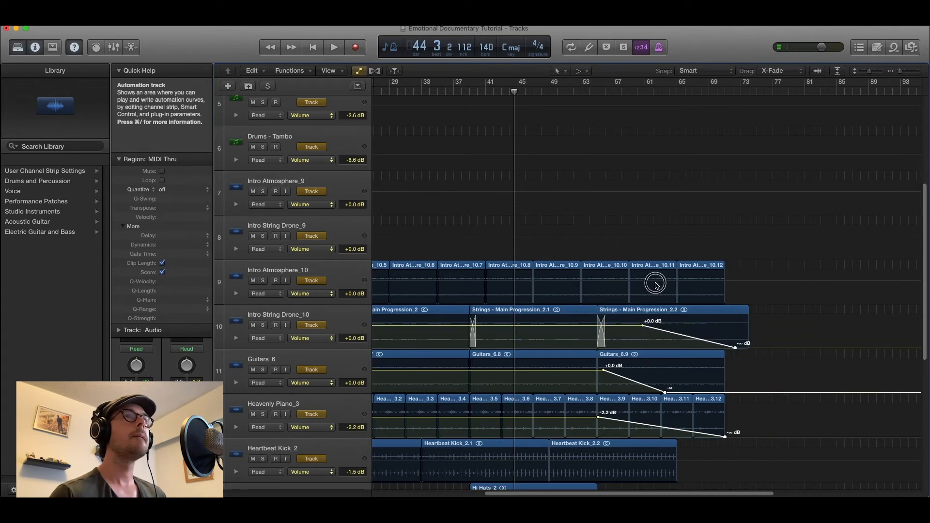
left_click(655, 285)
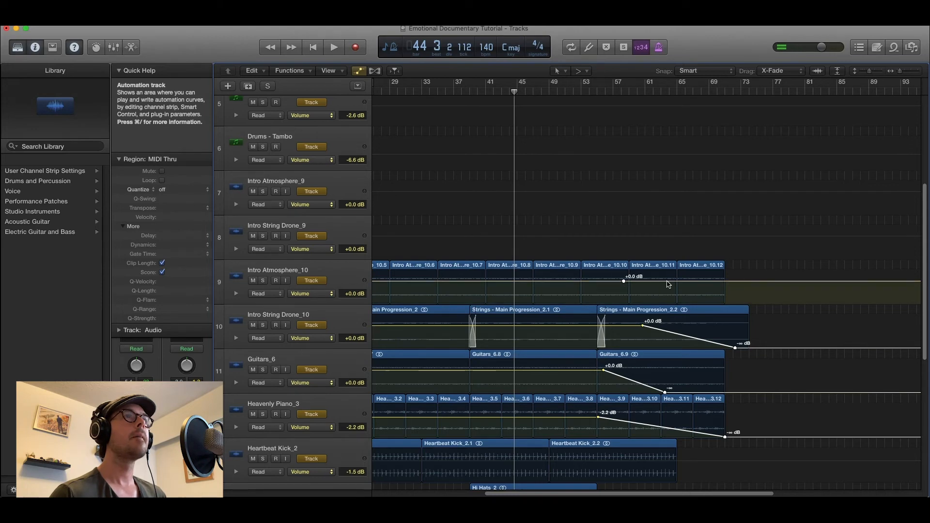
left_click_drag(667, 282, 698, 319)
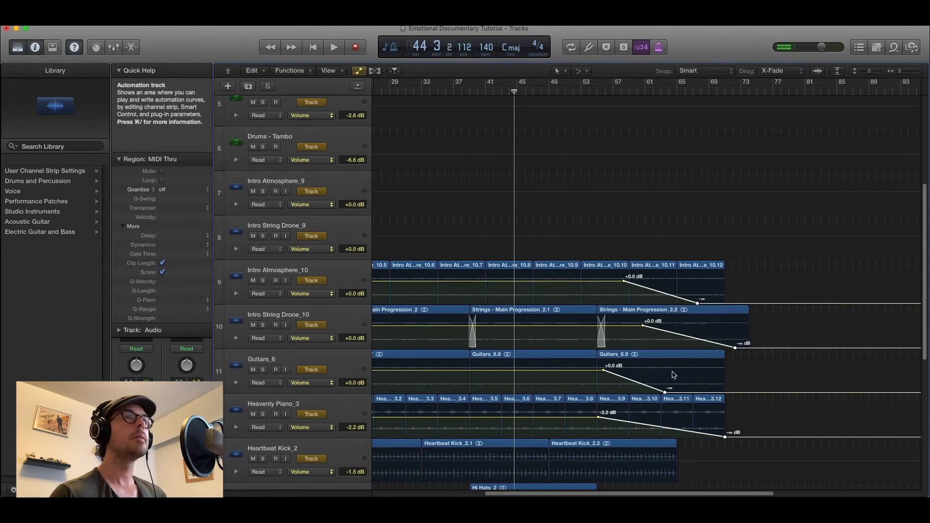
Hide the automation lanes and play the closing section from bar 55 to check the new fades
key("super+Up")
key("a")
scroll(624, 213, "down", 5)
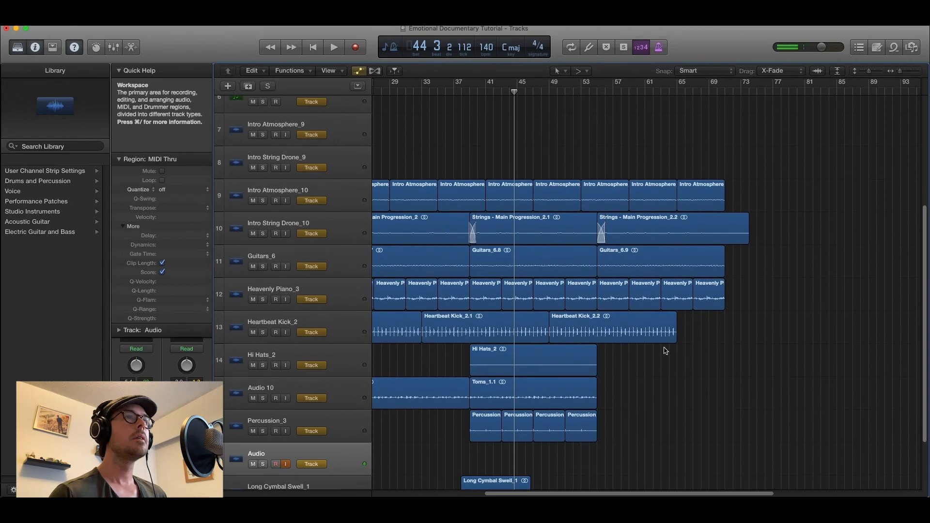
left_click(601, 87)
key("space")
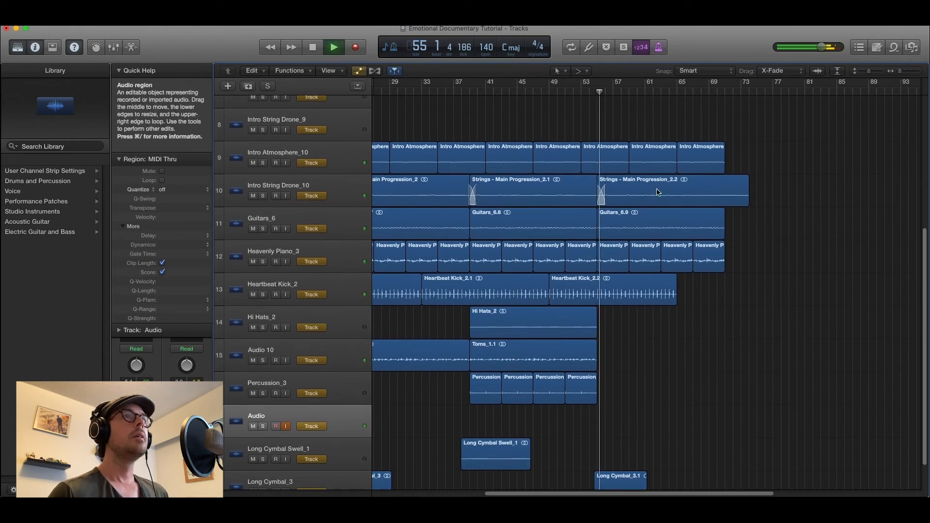
Fade the Heartbeat Kick_2 track's volume automation from -1.5 dB at about bar 55 to silence at about bar 62
left_click(339, 285)
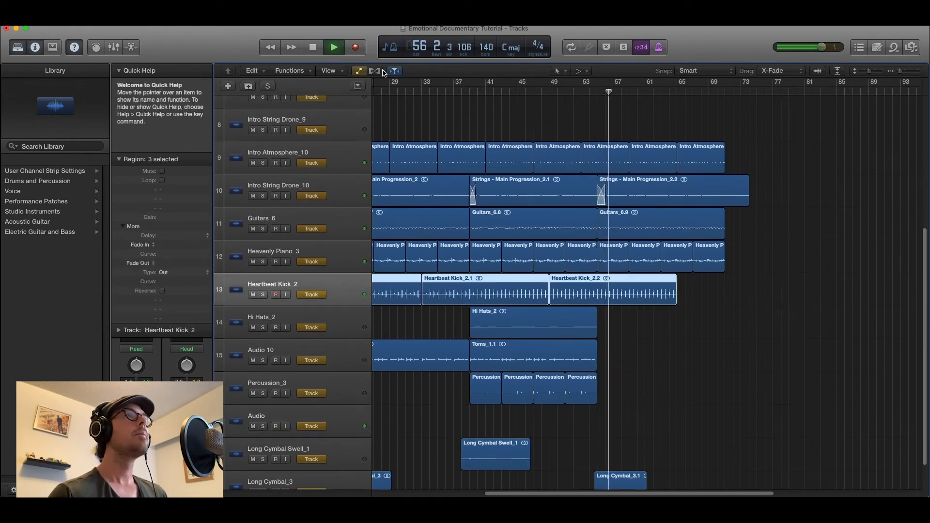
left_click(358, 71)
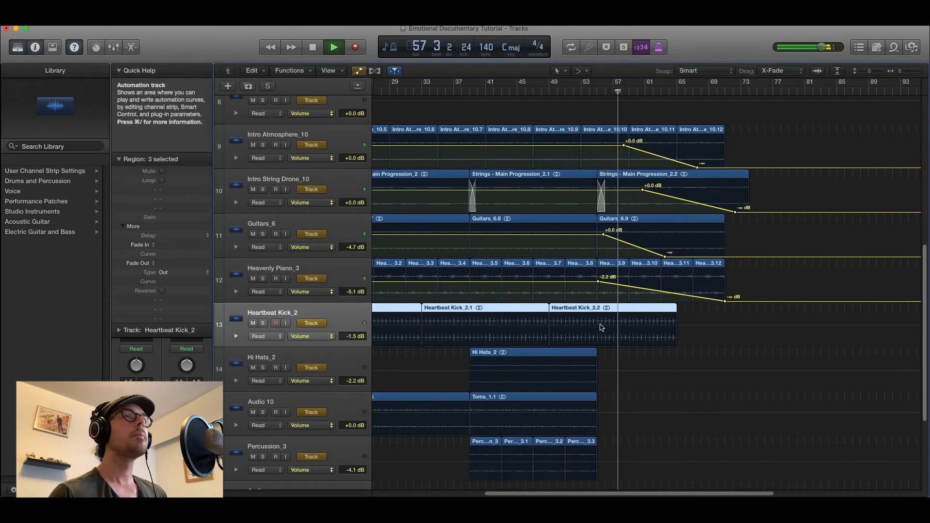
left_click(597, 328)
left_click(596, 325)
left_click(656, 325)
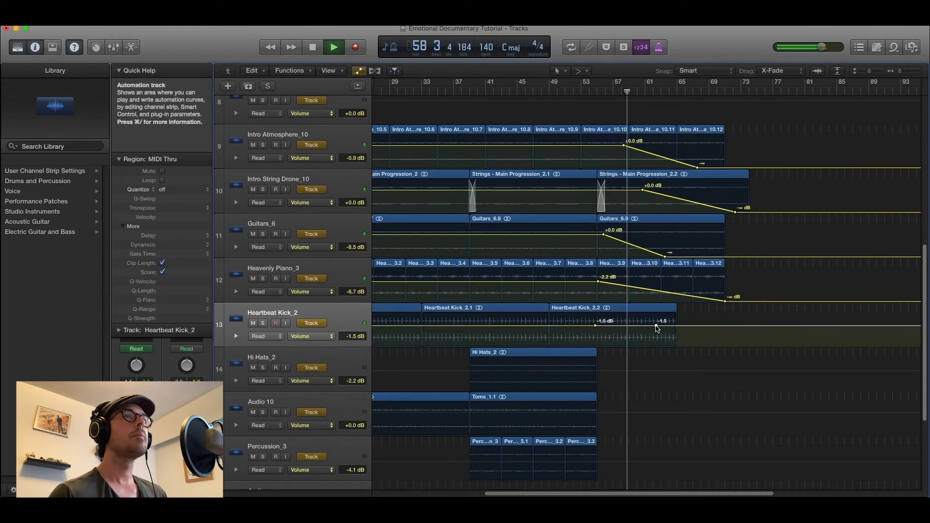
left_click_drag(656, 325, 657, 346)
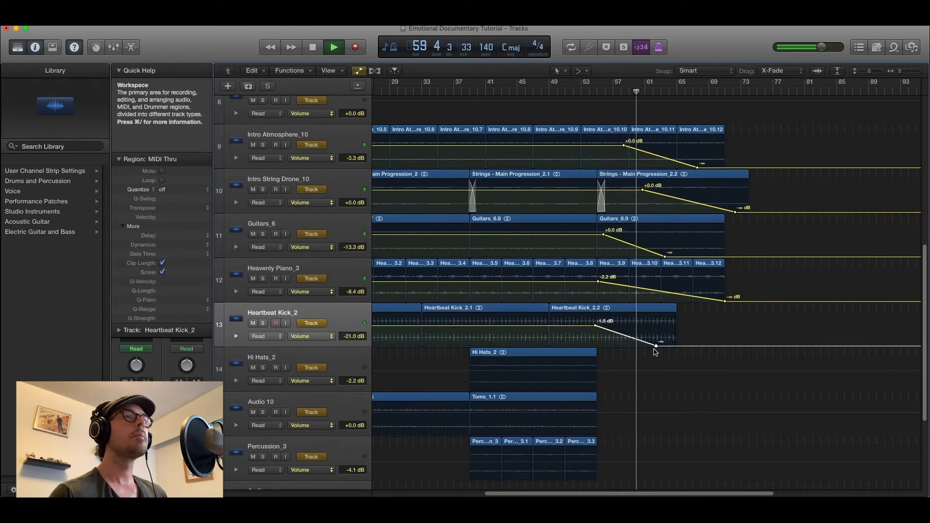
Hide the automation, listen to the fading ending with the whole arrangement in view, and stop playback around bar 66
scroll(657, 347, "down", 5)
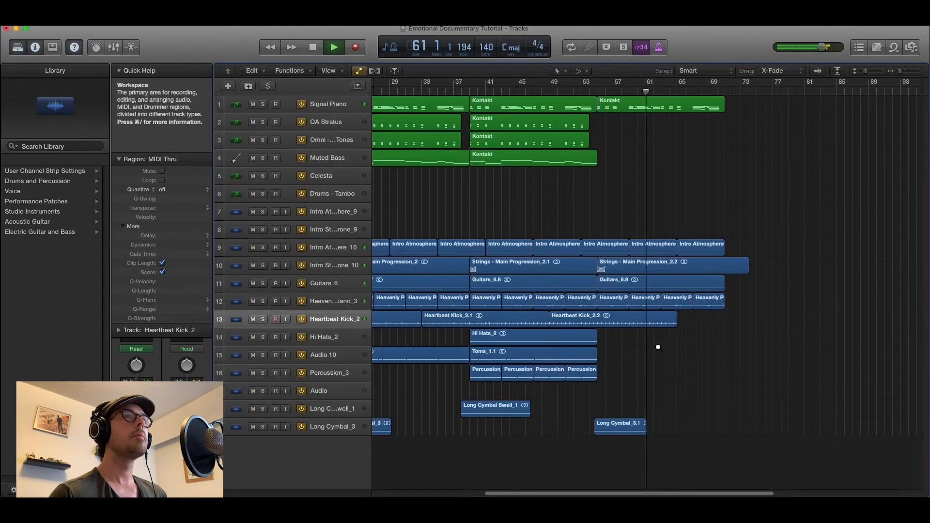
scroll(658, 348, "down", 6)
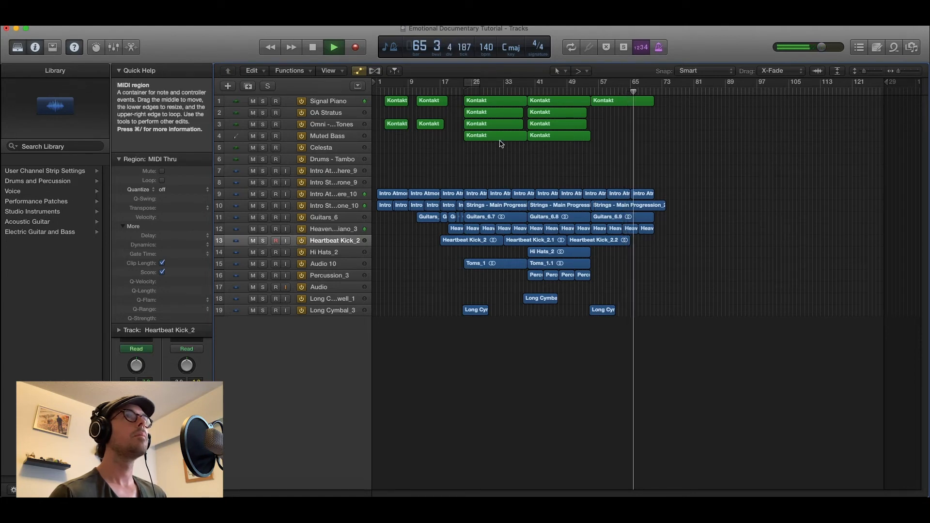
key("space")
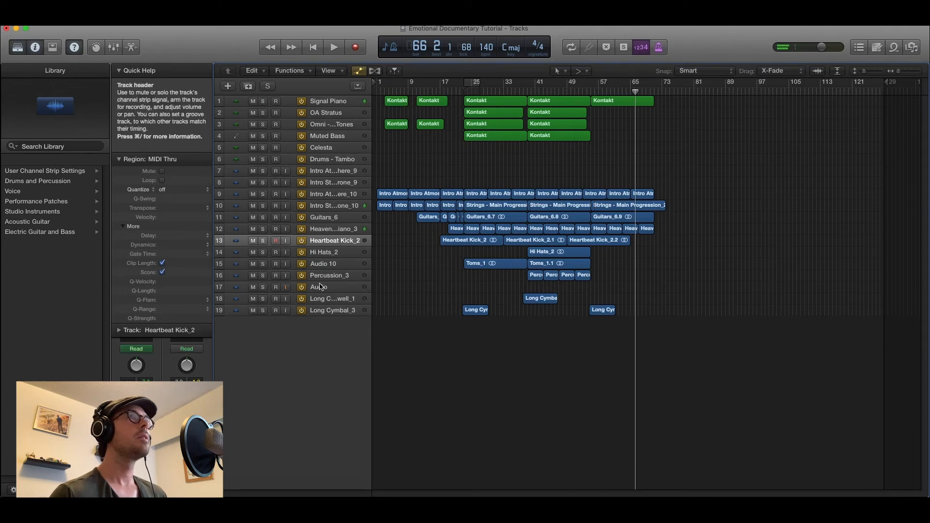
Record a MIDI tambourine part on the Drums - Tambo track from bar 23 to about bar 31
key("Down")
key("Down")
key("Down")
key("Down")
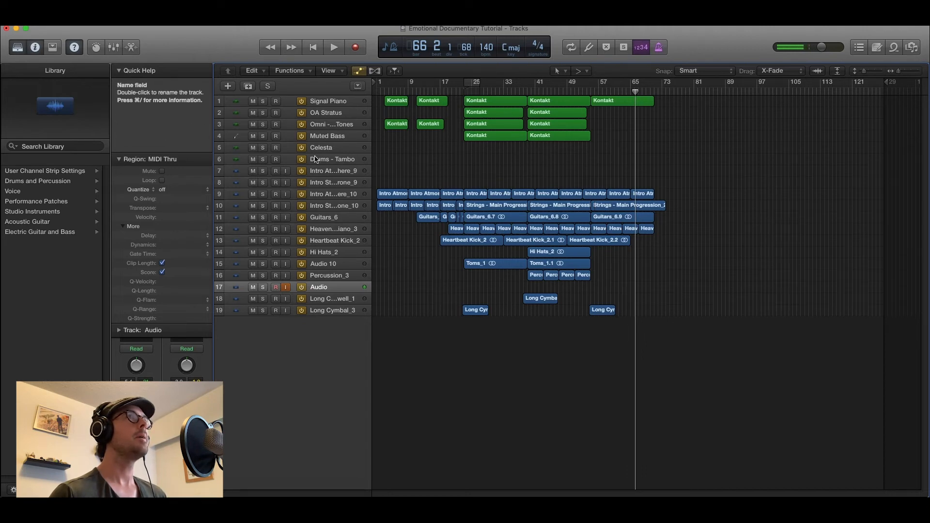
key("super+Down")
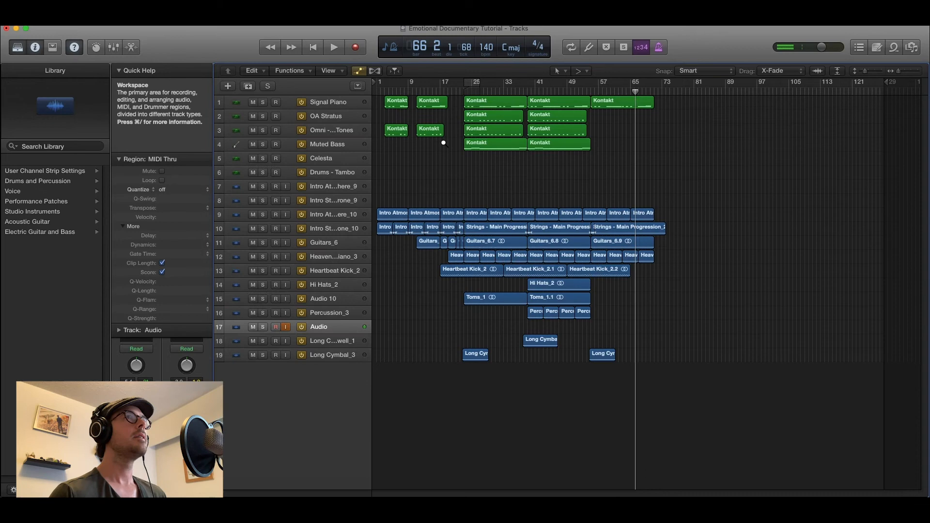
scroll(392, 164, "up", 6)
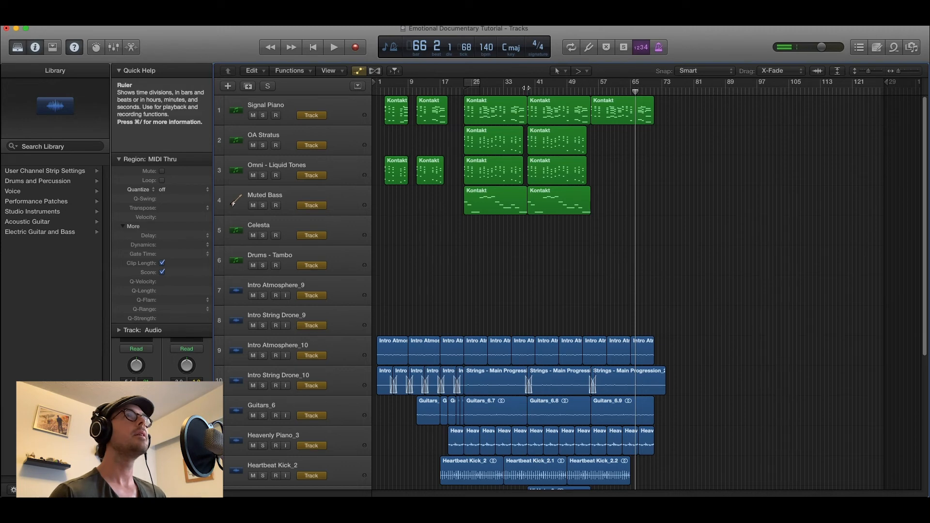
left_click(463, 90)
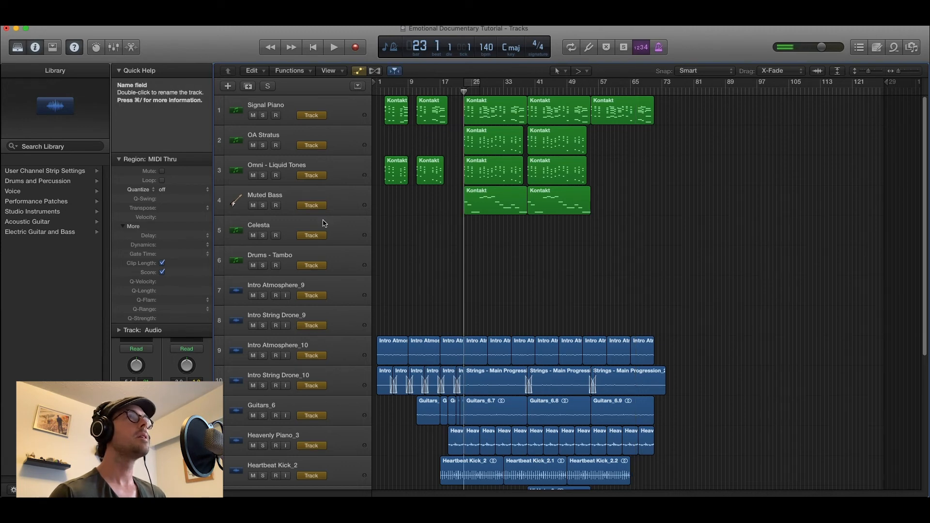
left_click(322, 251)
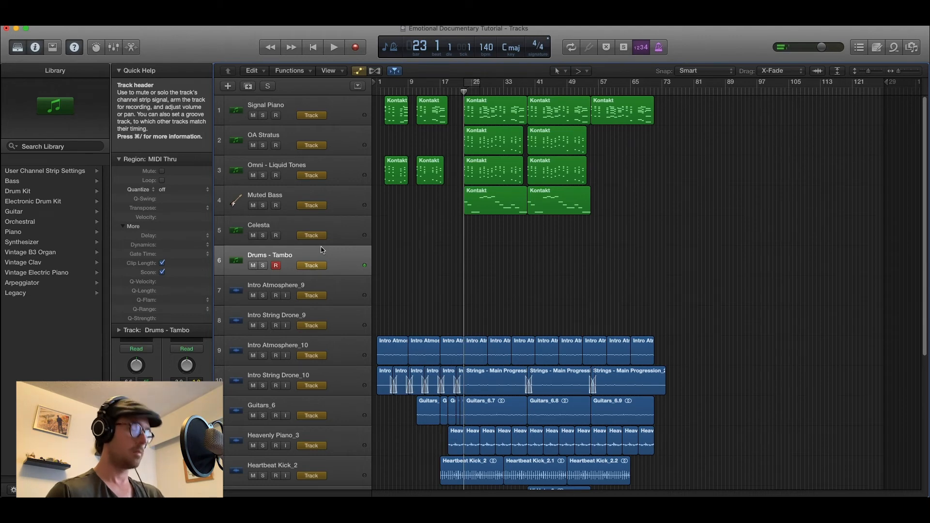
key("r")
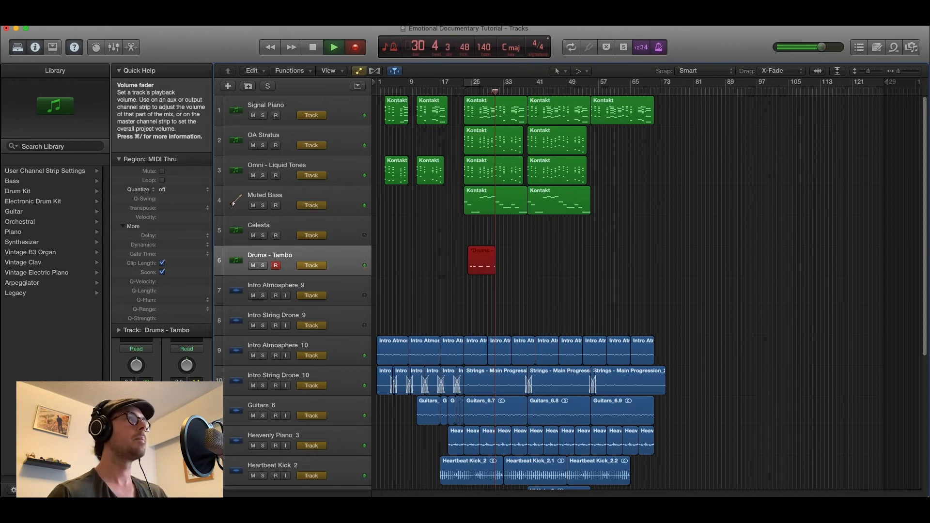
key("space")
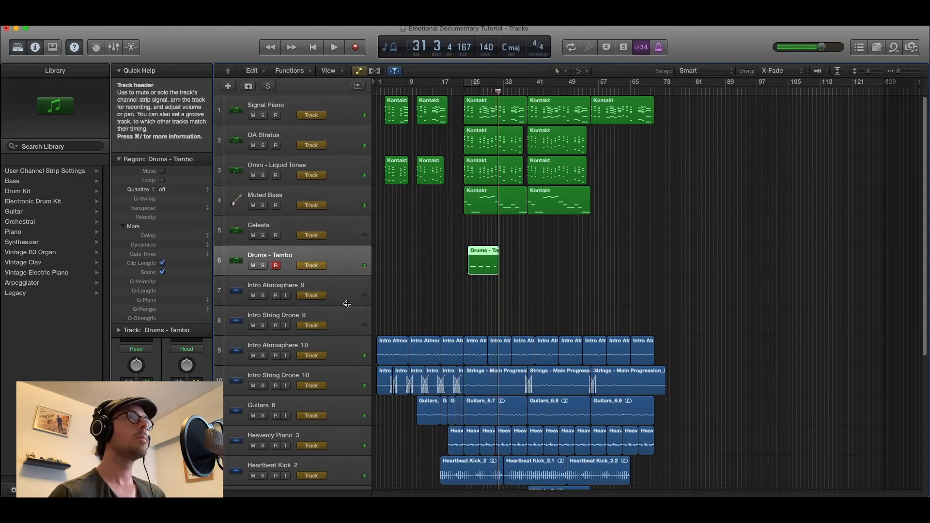
Move the empty Audio track directly below the Drums - Tambo track
key("super+Up")
key("super+Up")
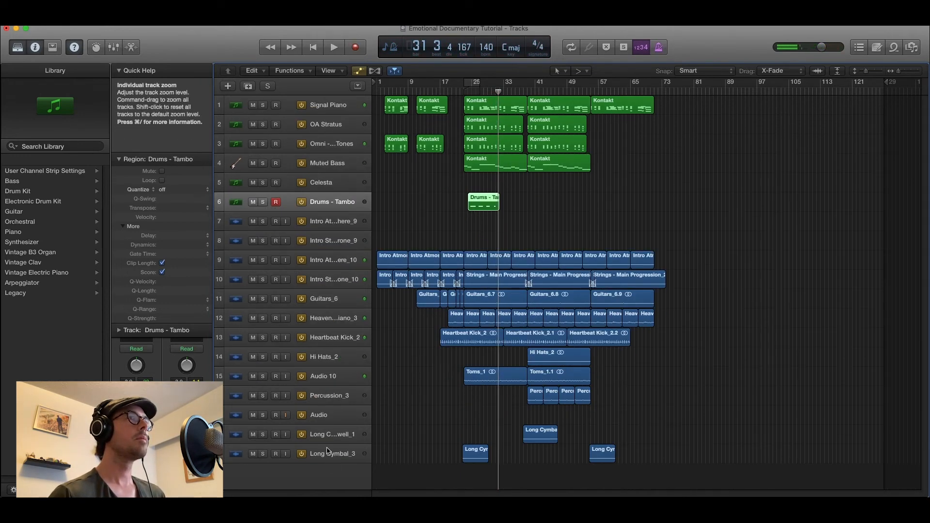
left_click(326, 415)
left_click_drag(326, 415, 326, 222)
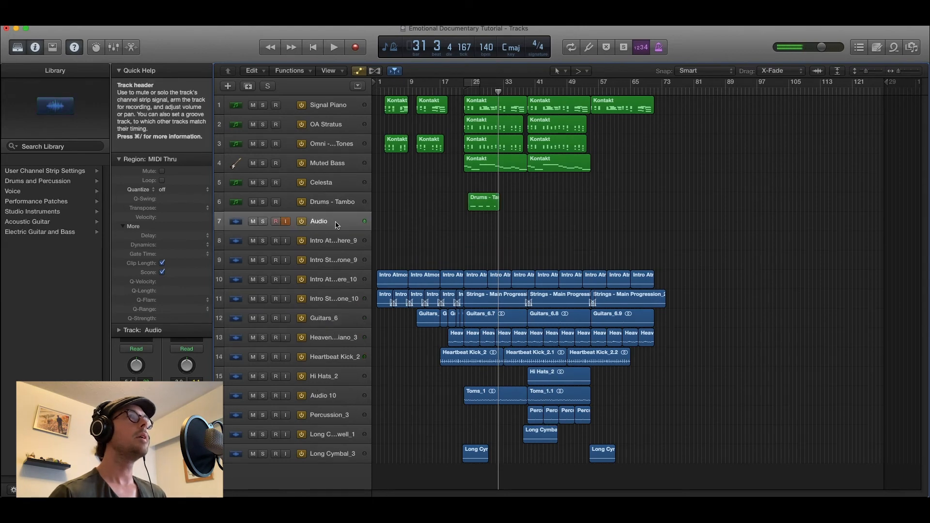
Quantize the recorded Drums - Tambo region to 1/16 notes and place a copy directly after it, covering bars 32 to 40
key("super+Right")
key("super+Down")
left_click(469, 204)
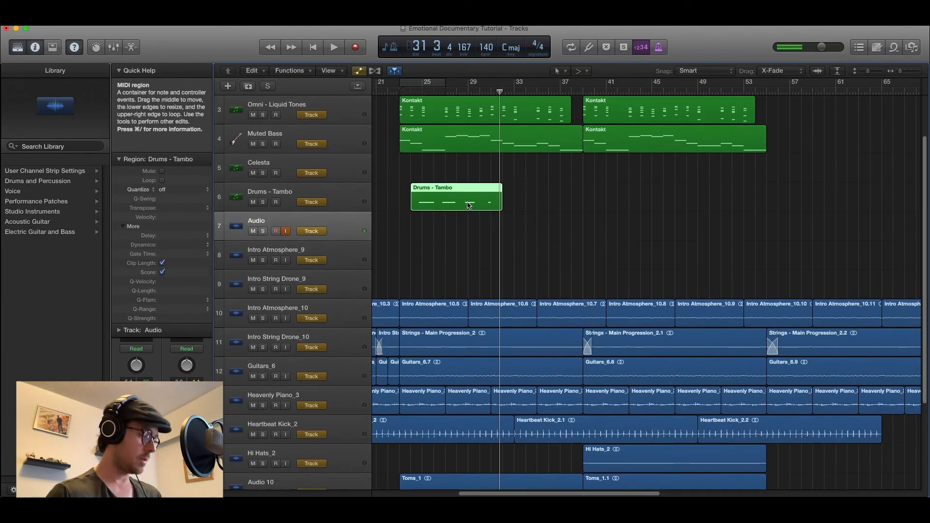
key("super+Right")
key("super+Right")
scroll(483, 198, "left", 5)
scroll(505, 195, "up", 2)
left_click(572, 232)
left_click_drag(573, 232, 709, 235)
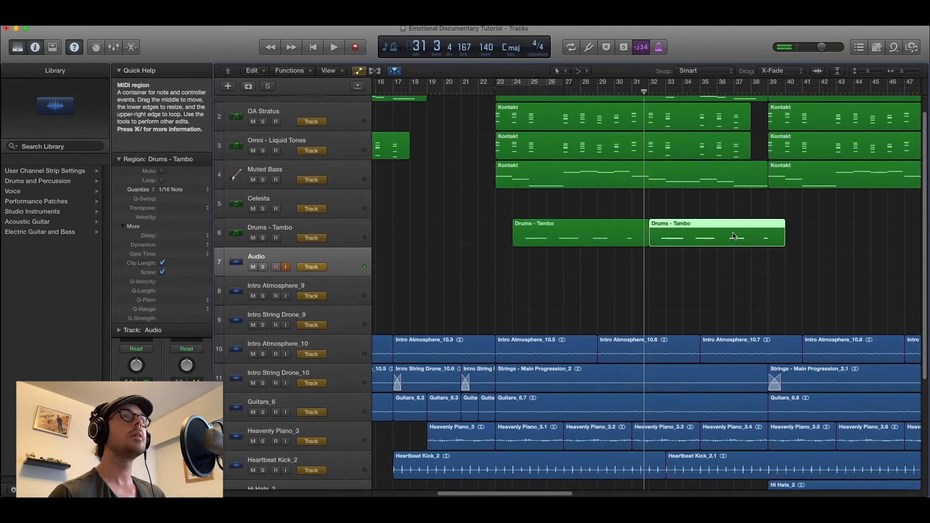
Copy both Drums - Tambo regions together further along their track, covering bars 40 to 56
key("super+Left")
key("super+Left")
key("super+Up")
left_click(620, 232, "shift")
left_click_drag(620, 232, 794, 231)
Play the arrangement from about bar 39 to hear the tambourine, and select the Drums - Tambo track with all its regions
left_click(723, 89)
key("space")
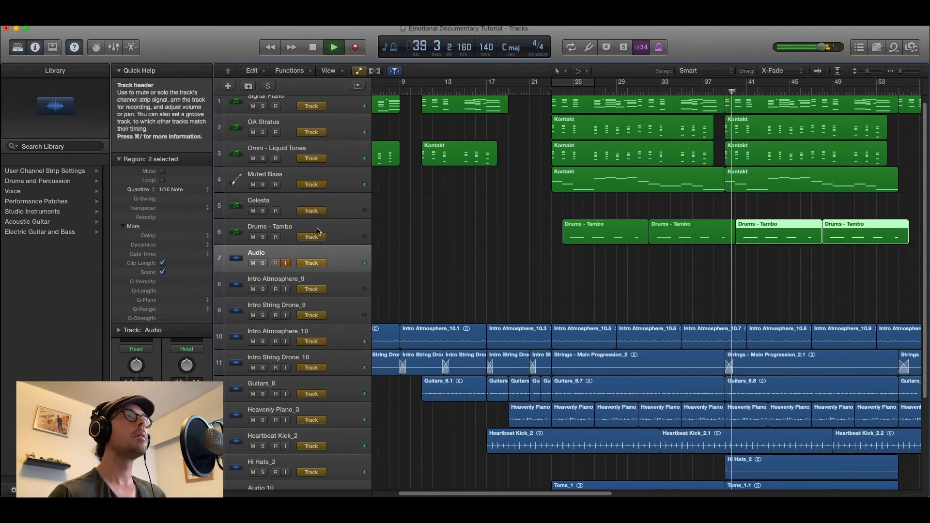
left_click(342, 233)
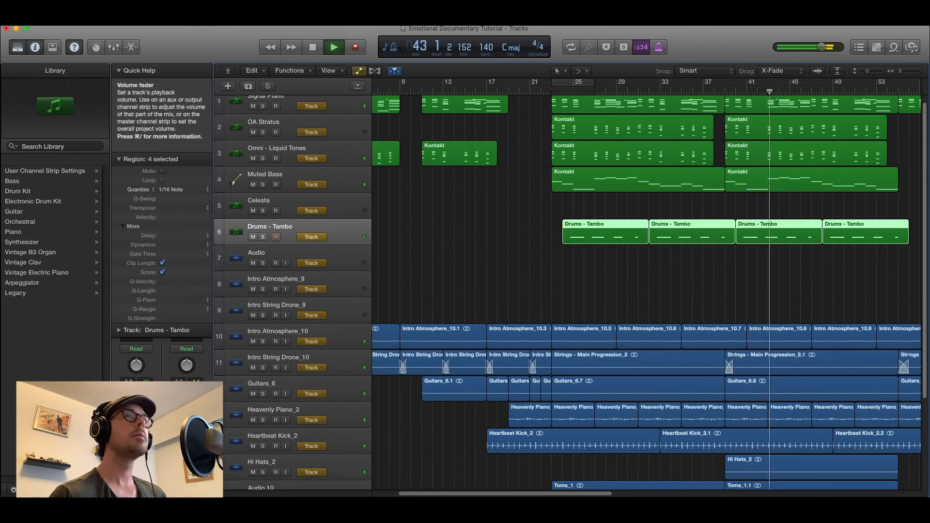
Examine the whole arrangement while it plays on to bar 47, then stop playback and select the empty Audio track
scroll(442, 369, "right", 10)
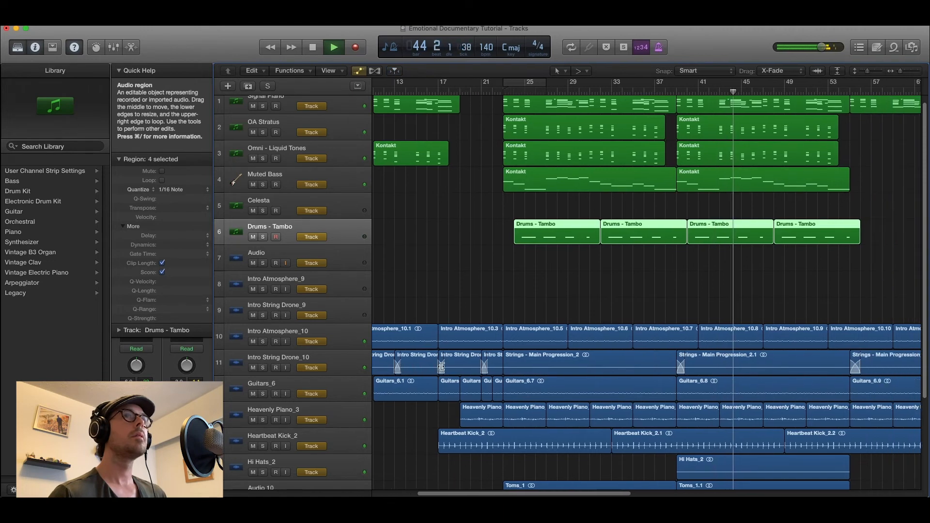
scroll(442, 369, "right", 3)
key("super+Left")
key("super+Left")
key("super+Left")
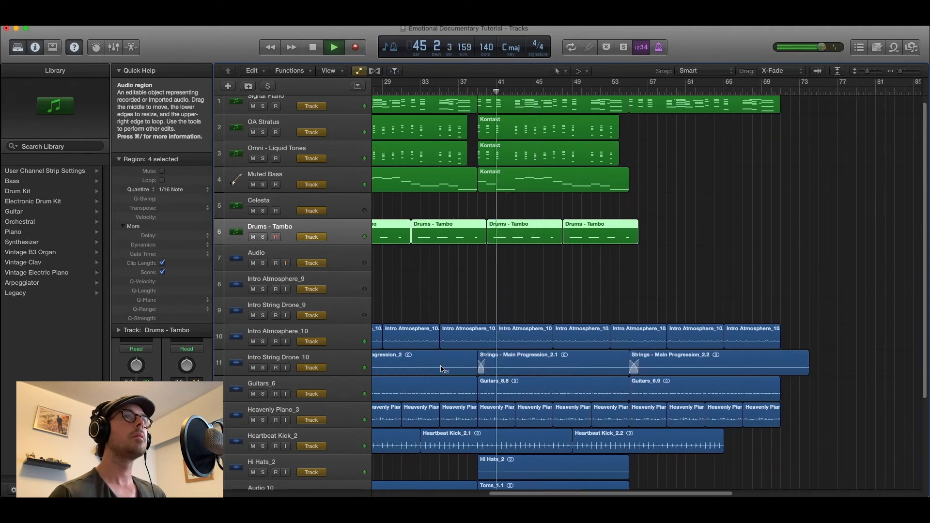
key("super+Up")
key("super+Up")
scroll(430, 336, "left", 6)
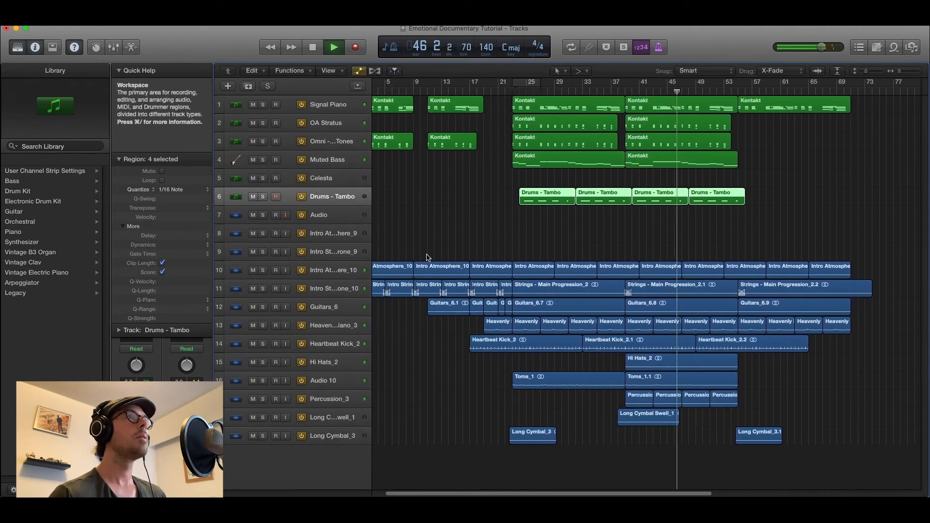
key("space")
left_click(338, 216)
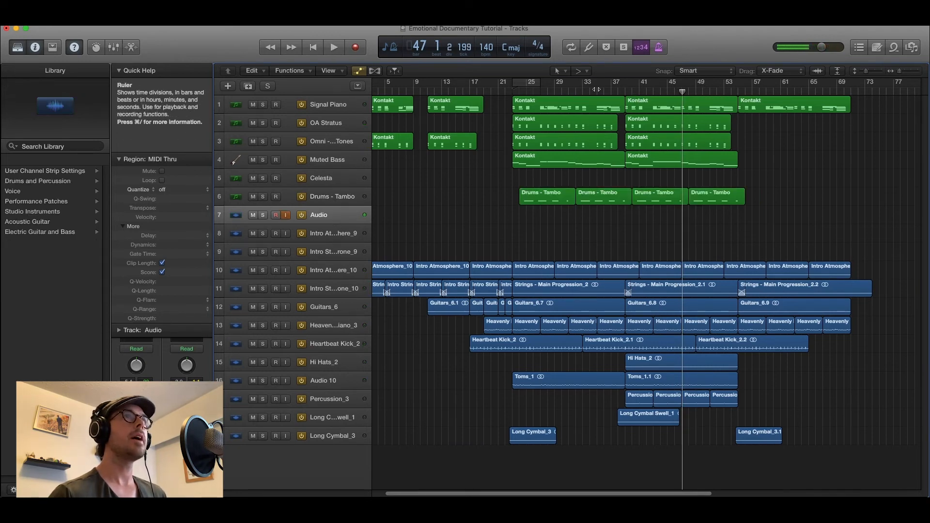
Record a Celesta MIDI part on the Celesta track from bar 23 to bar 38
left_click(512, 91)
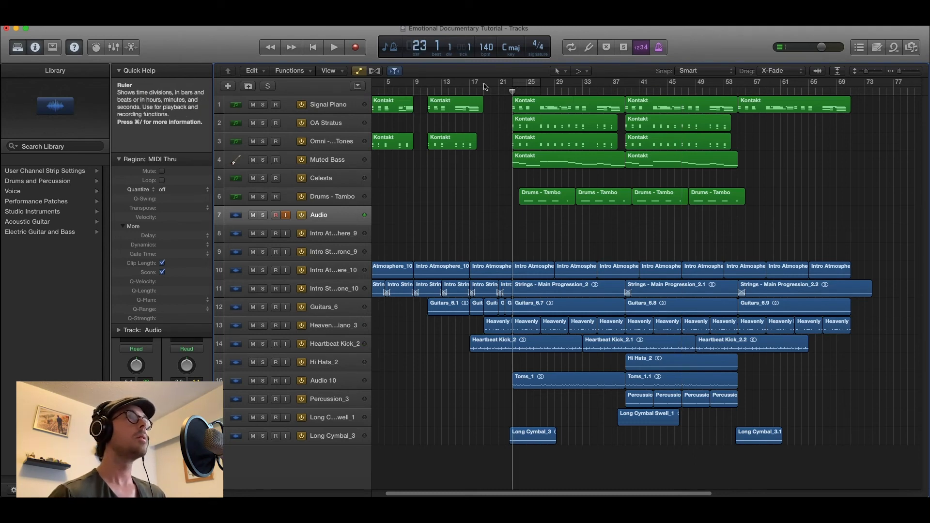
left_click(343, 179)
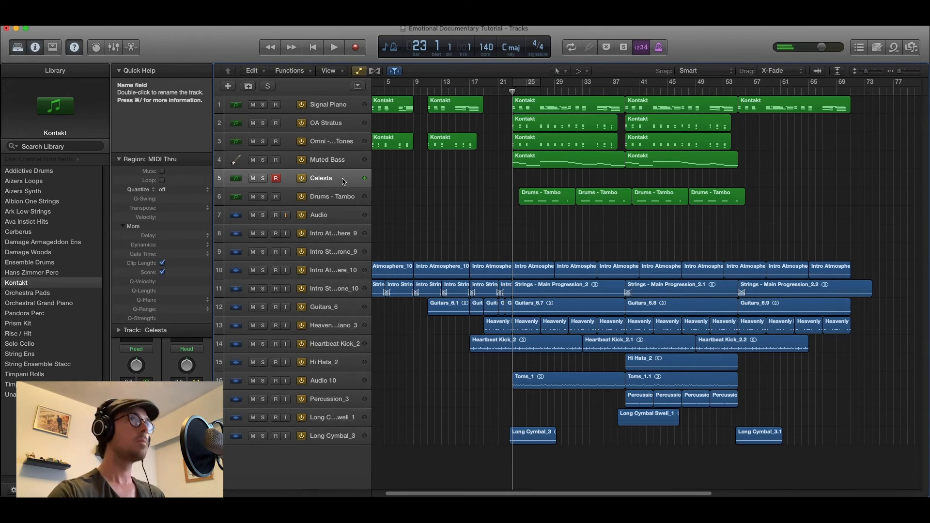
key("space")
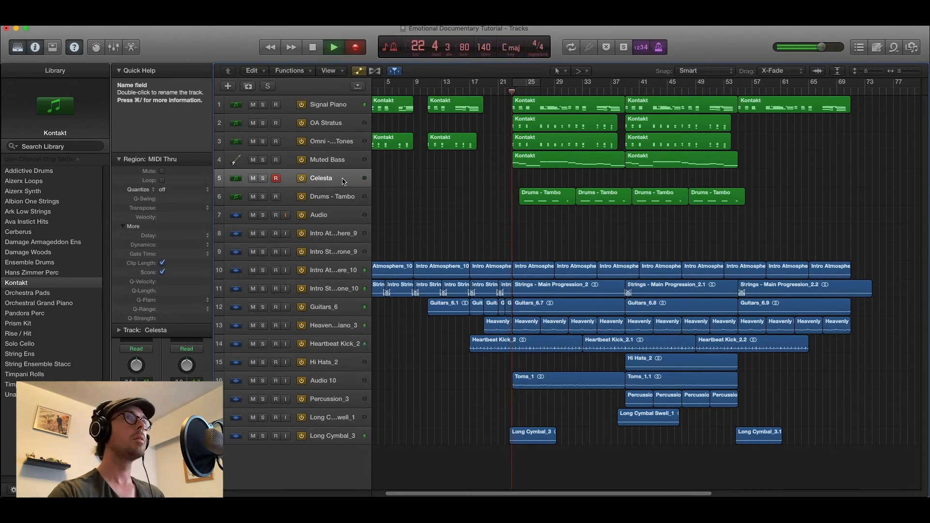
key("space")
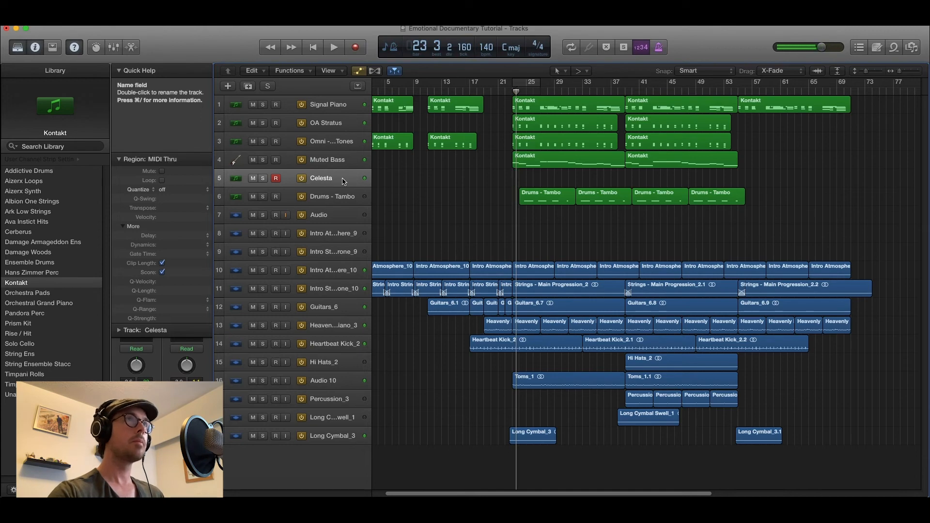
left_click(511, 91)
key("r")
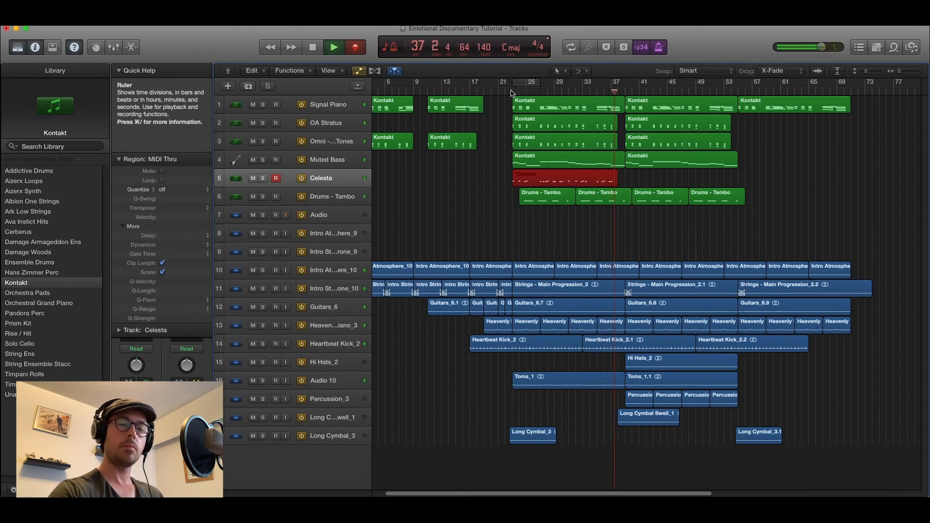
key("space")
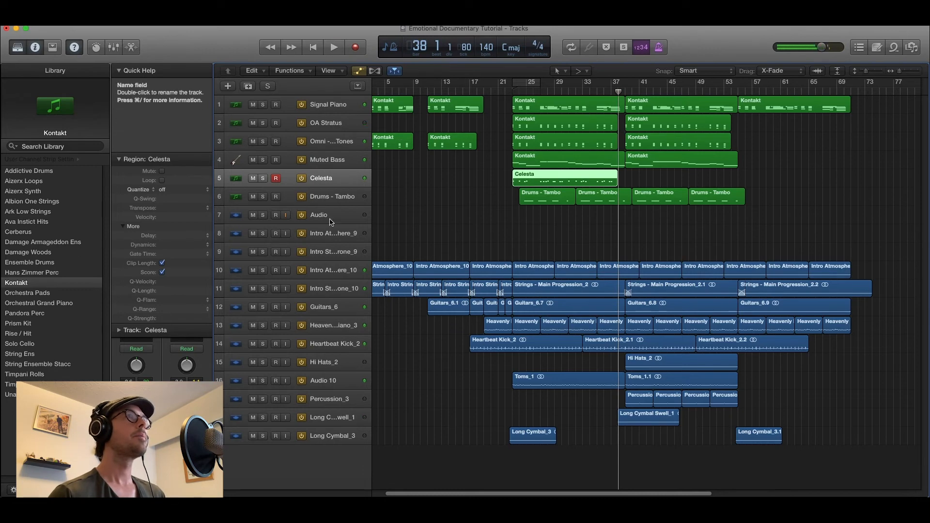
Quantize the recorded Celesta region to 1/16 notes and return the playhead to bar 23
key("Down")
key("Down")
key("super+Right")
key("super+Right")
key("super+Down")
key("super+Down")
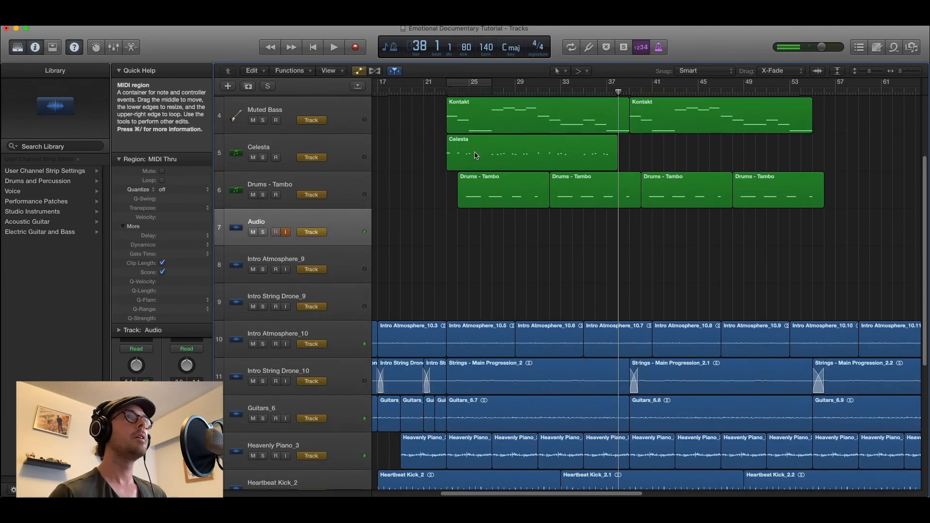
left_click(481, 155)
key("shift+Return")
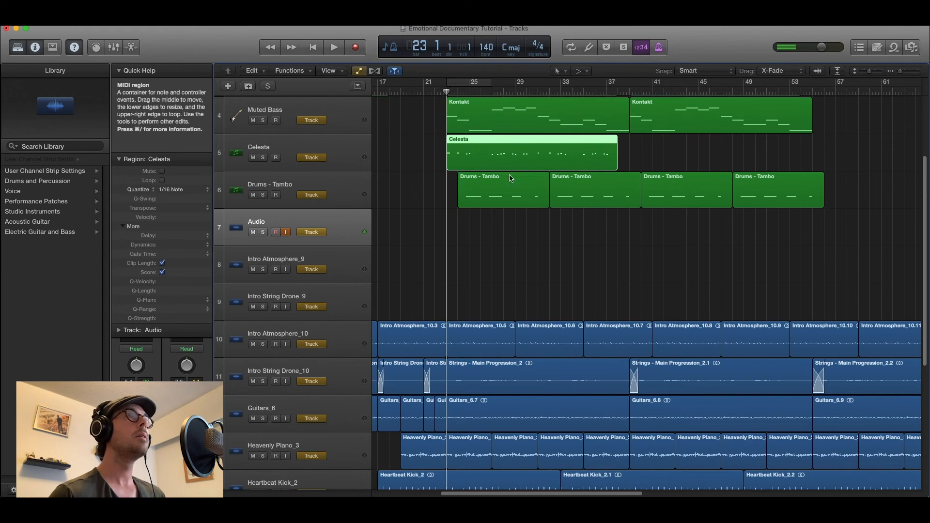
Show the Celesta region's notes in the Piano Roll and play the part from bar 23 to check it
key("p")
key("space")
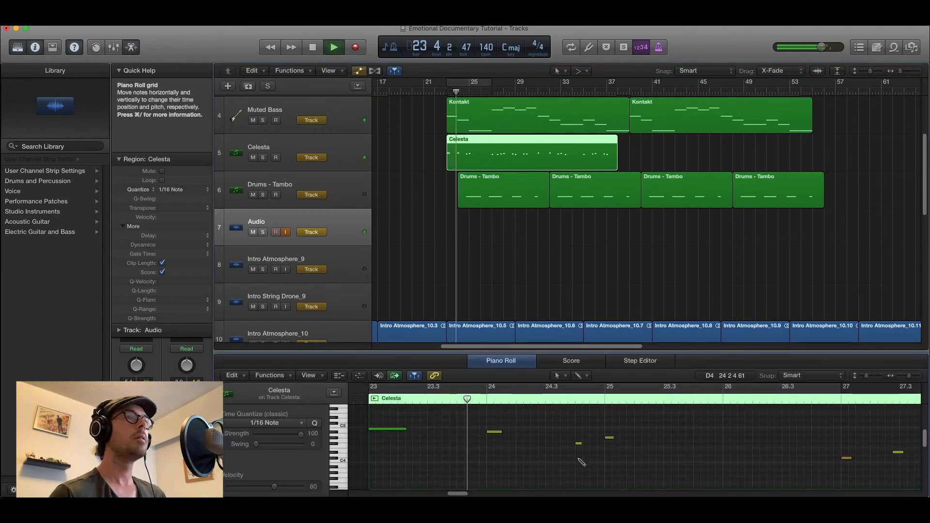
key("super+Left")
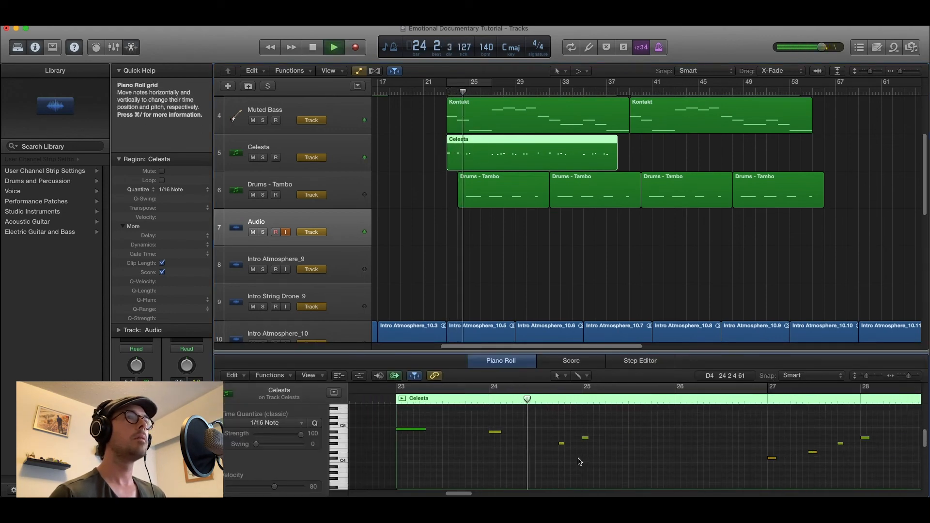
left_click(258, 166)
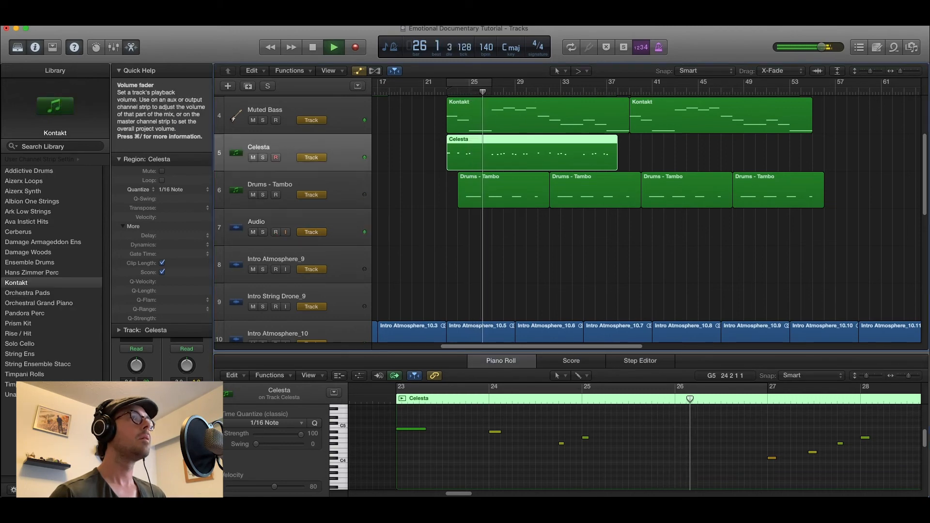
left_click(301, 215)
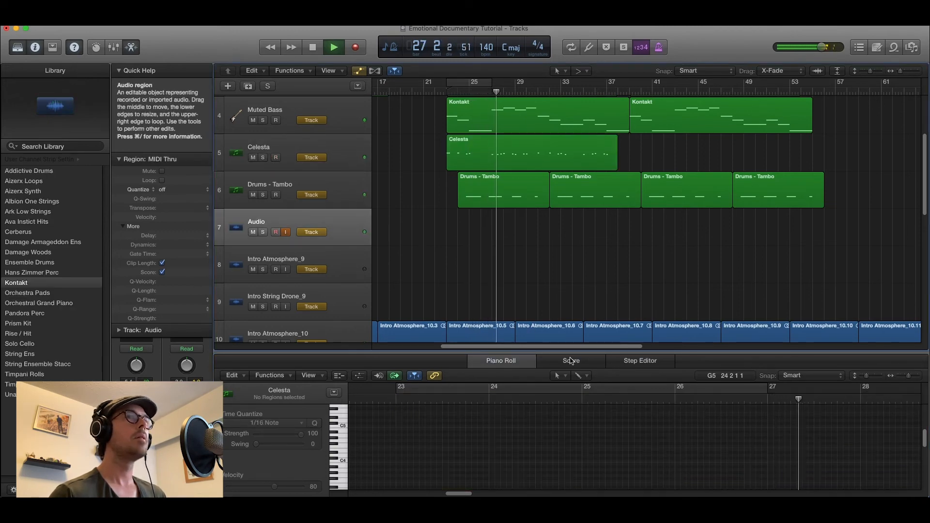
key("space")
Delete the low Celesta note at bar 27 and move the following note to the start of that bar
left_click(490, 99)
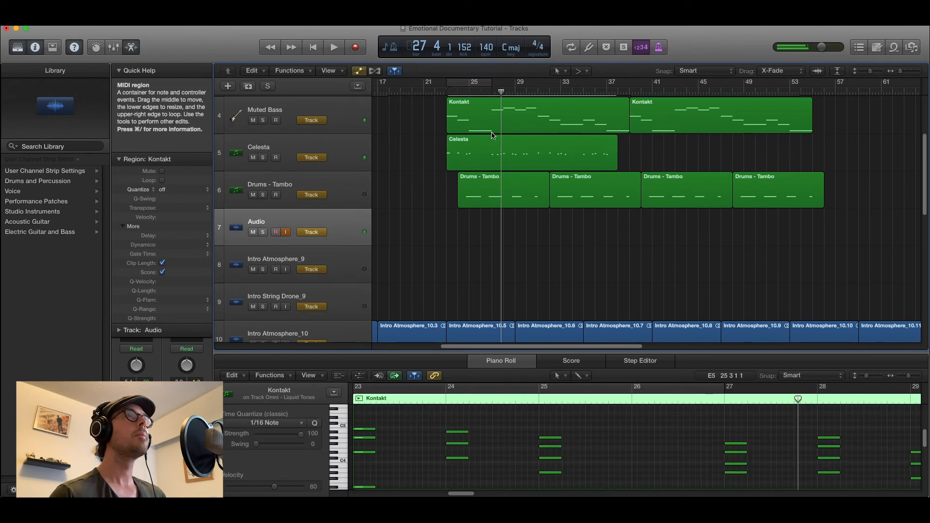
left_click(532, 150)
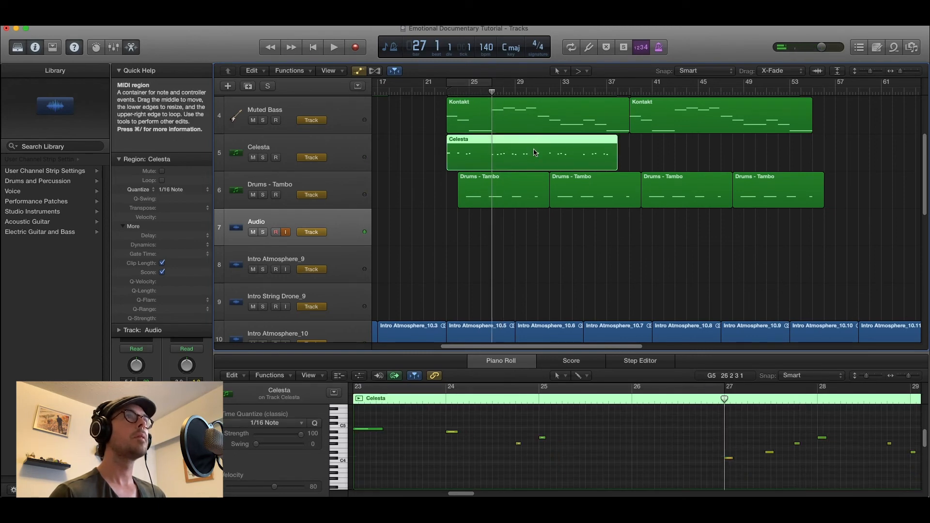
left_click(746, 468)
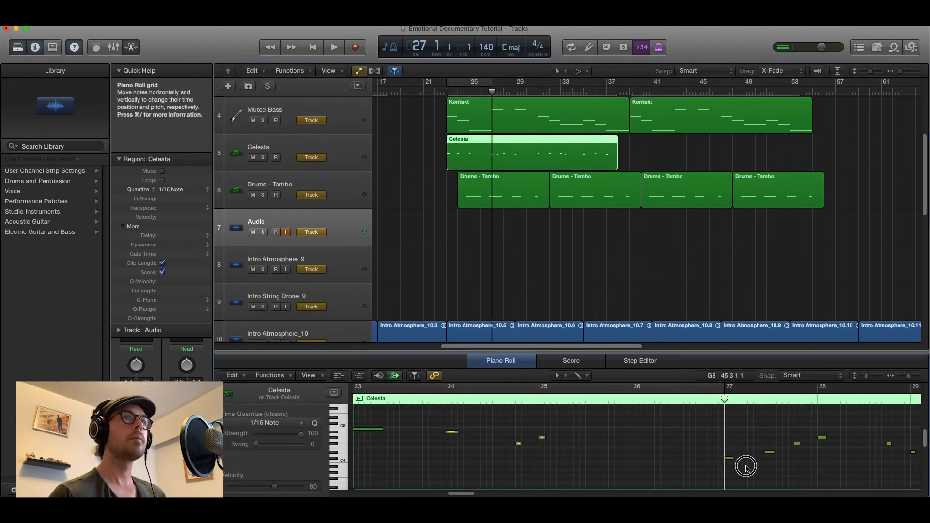
left_click(721, 459)
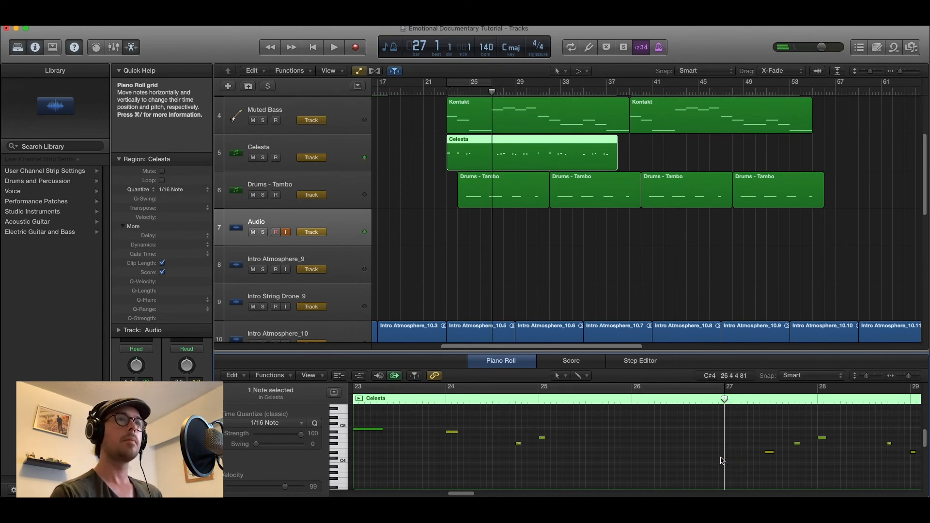
left_click_drag(768, 454, 728, 453)
Play the Celesta part on to bar 37 and raise the pitch of its last note there
key("space")
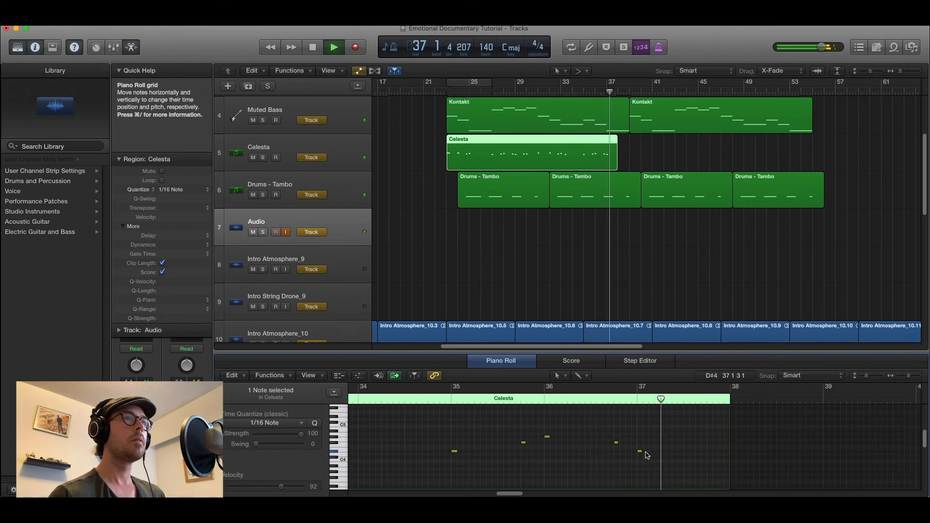
key("space")
left_click_drag(640, 451, 640, 445)
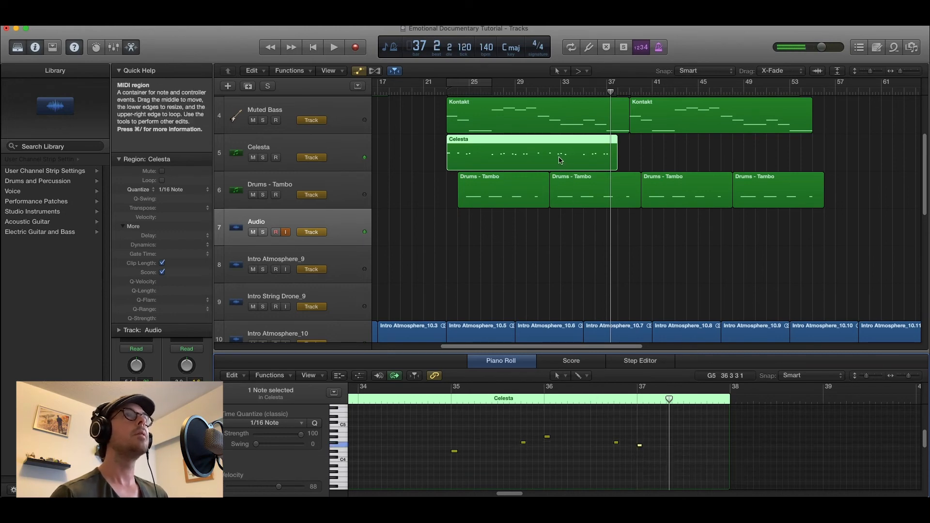
Copy the Celesta region along its own track so the copy starts at bar 39
key("super+Left")
left_click_drag(548, 156, 673, 162)
key("super+Up")
key("super+Left")
key("super+Up")
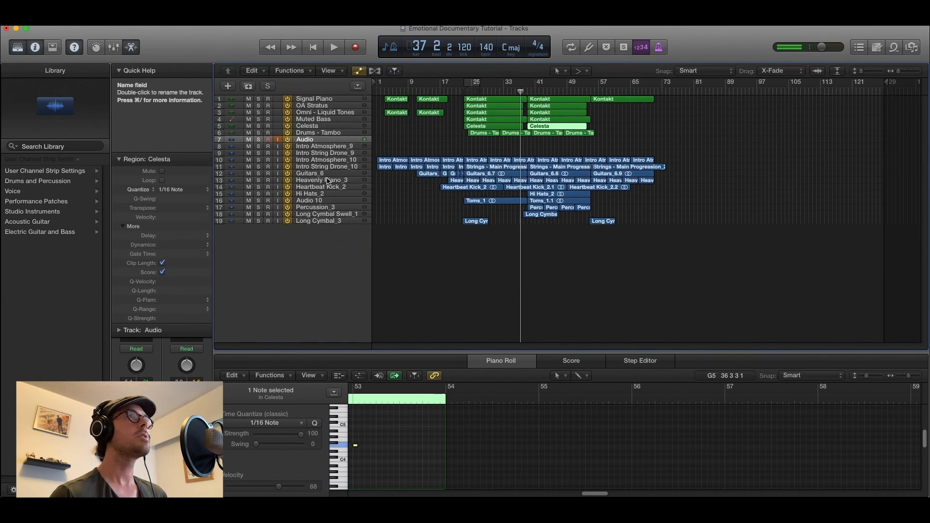
Move the empty Audio track below all other tracks and collapse the region inspector
left_click_drag(304, 140, 304, 263)
left_click(119, 160)
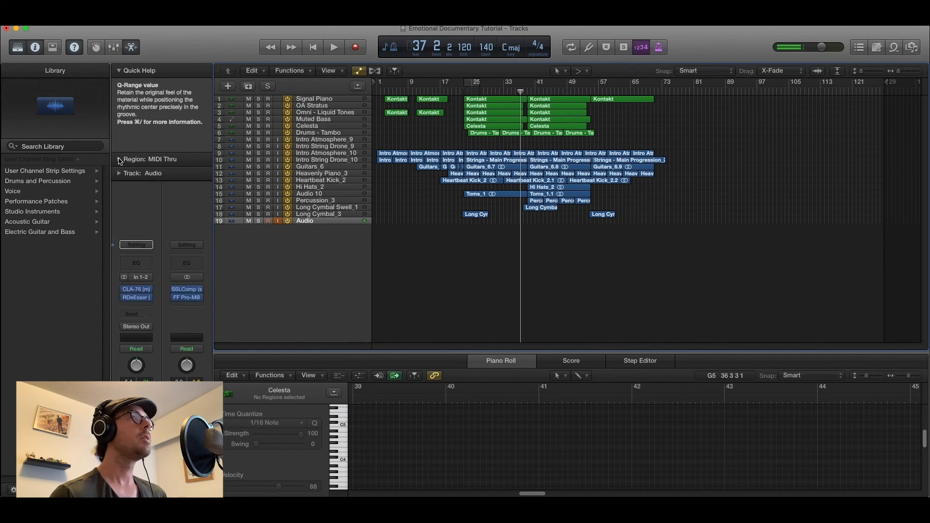
key("super+Down")
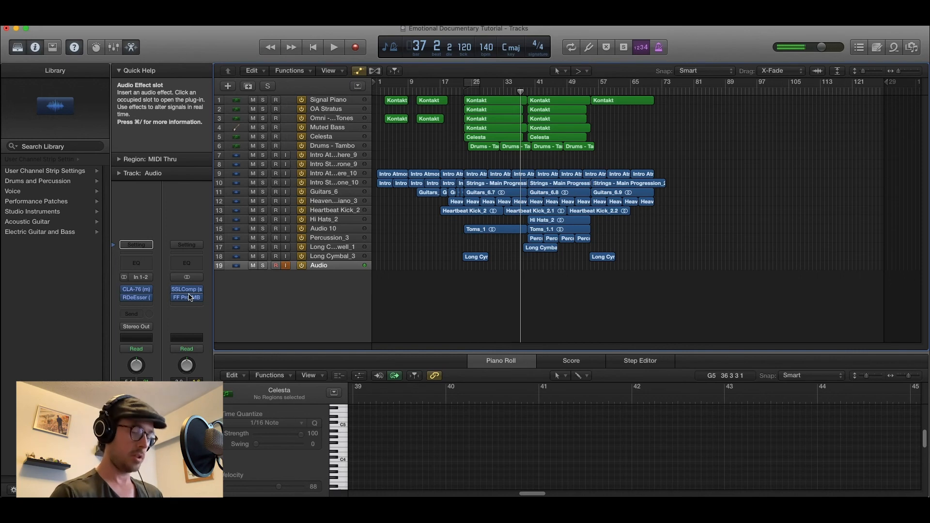
Play from bar 1 and fine-tune the make-up gain of the SSLComp compressor on the Stereo Out, then close the plug-in
key("Return")
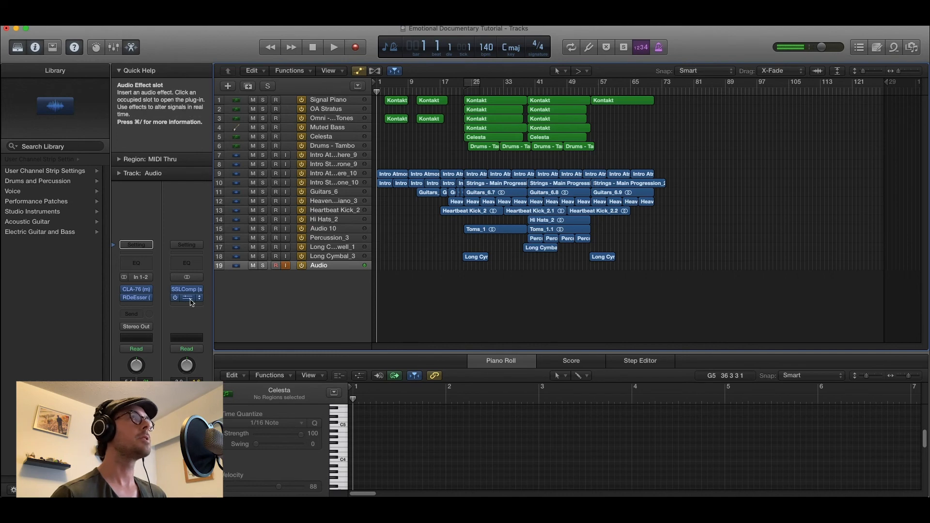
left_click(189, 291)
key("space")
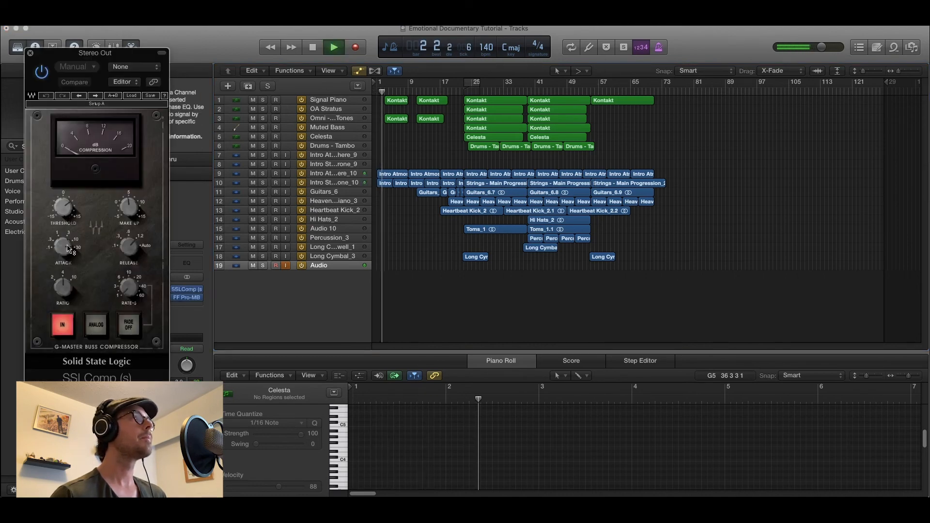
mouse_move(62, 206)
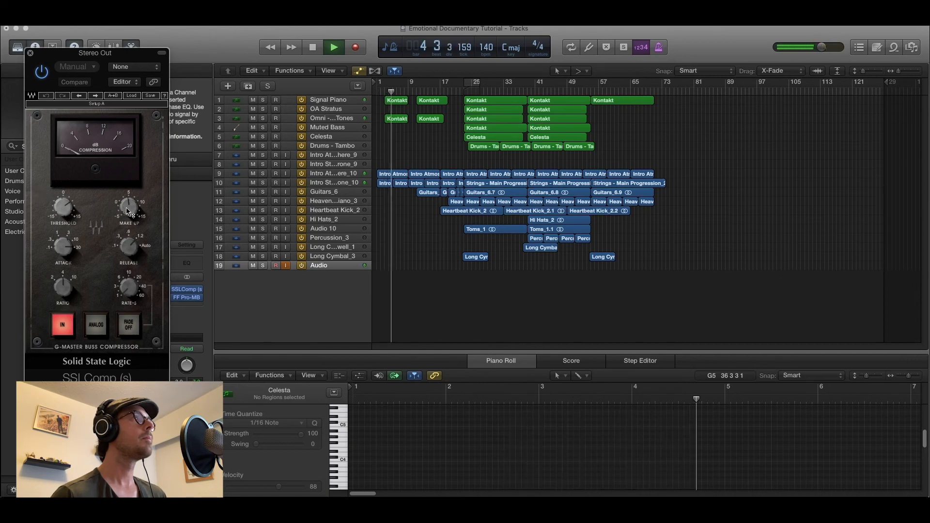
left_click_drag(129, 207, 129, 202)
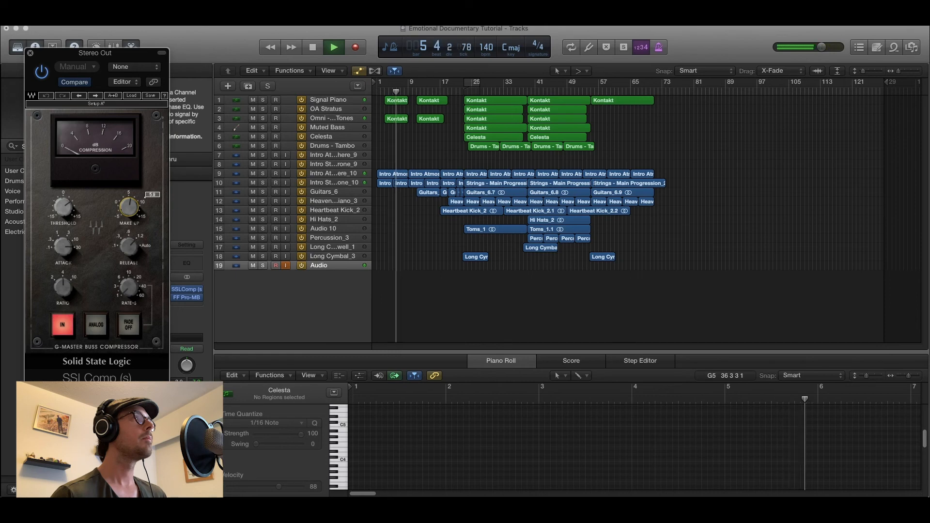
left_click_drag(129, 202, 130, 210)
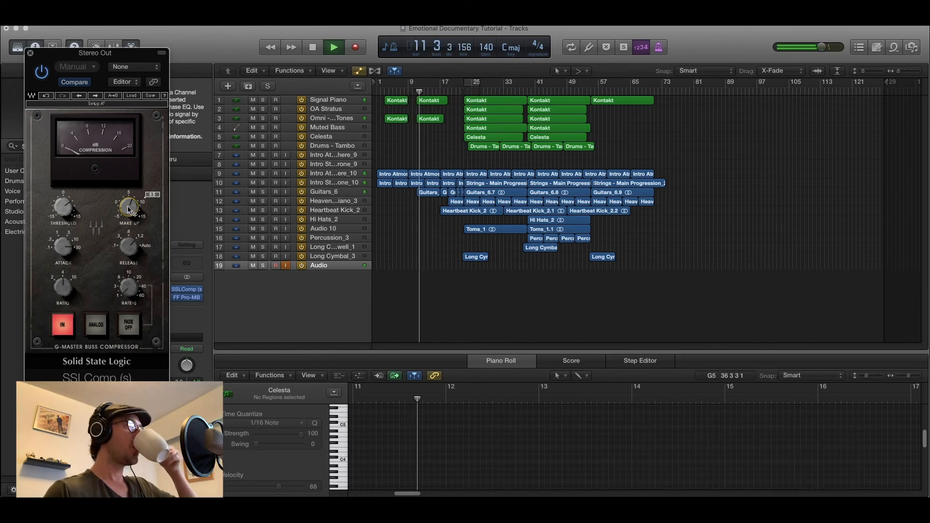
left_click(72, 212)
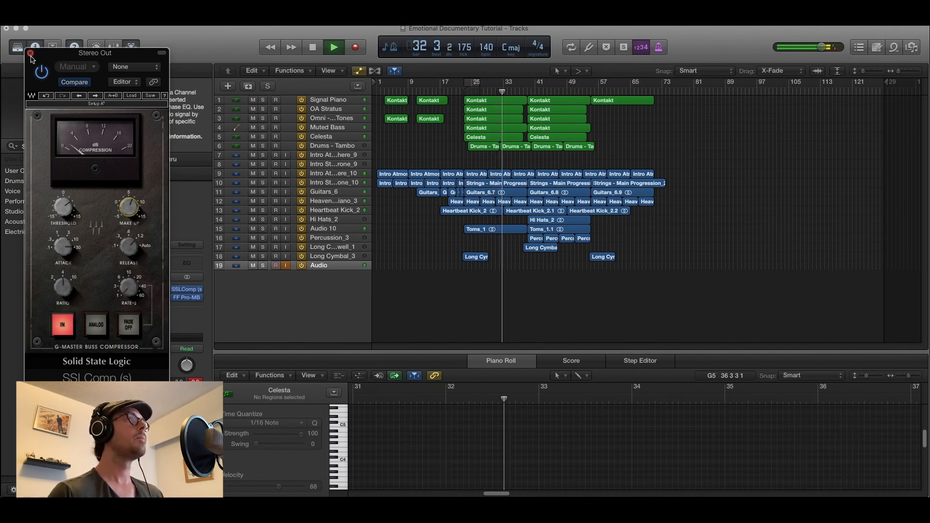
left_click(30, 54)
Play the finished arrangement through to bar 71 with all tracks in view, and stop playback there
key("super+Up")
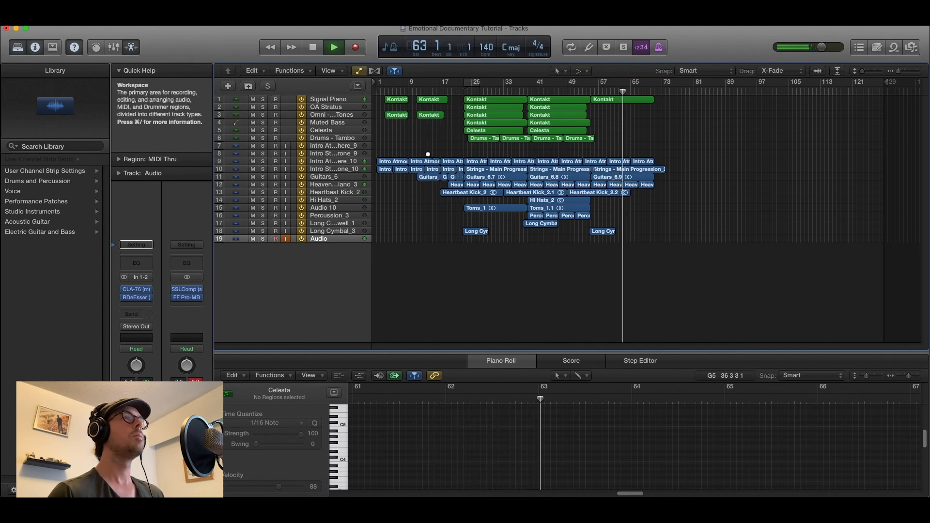
scroll(427, 150, "up", 4)
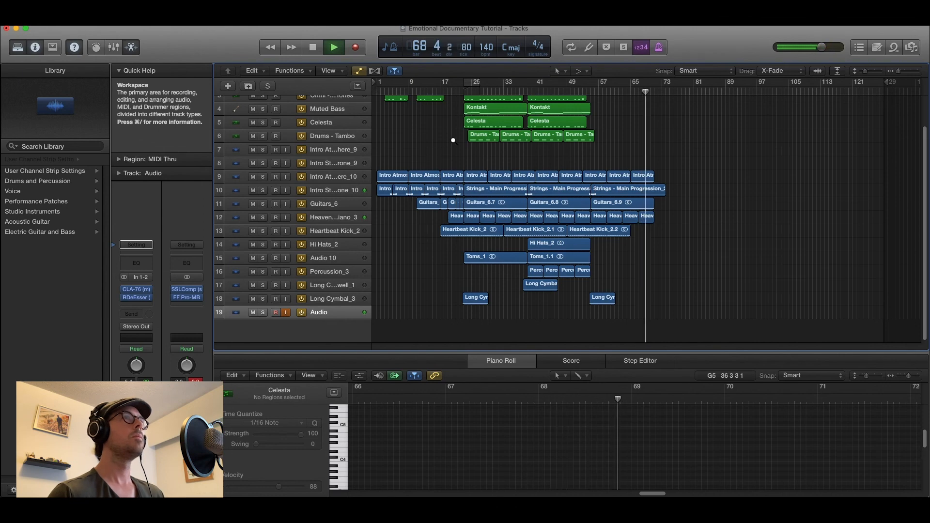
key("super+Up")
key("super+Up")
key("super+Up")
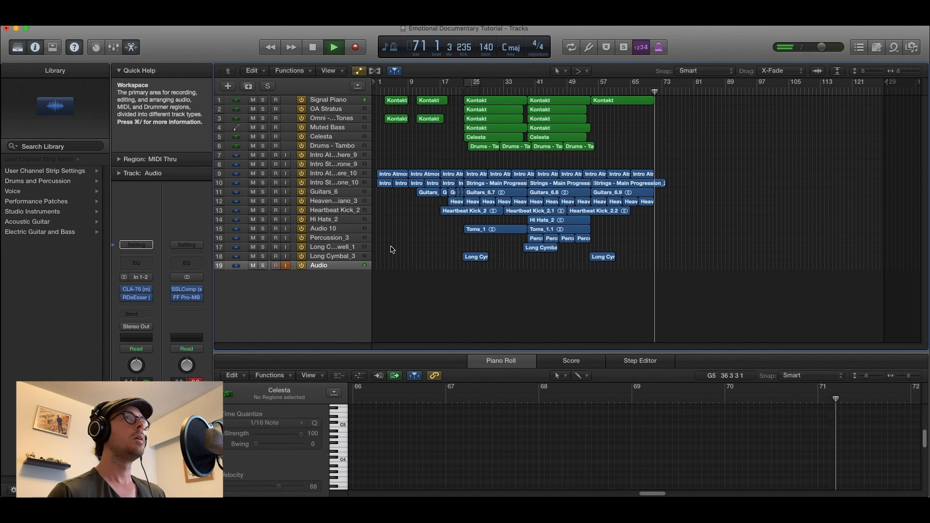
key("space")
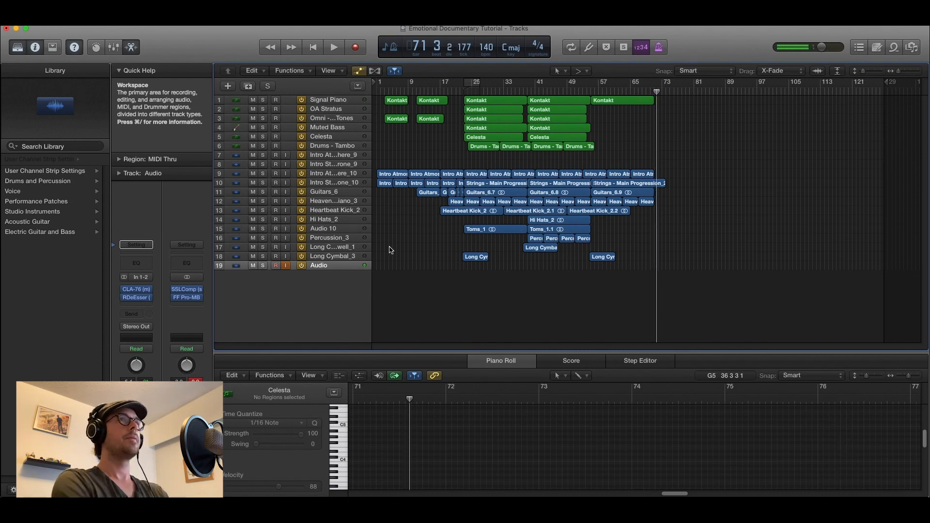